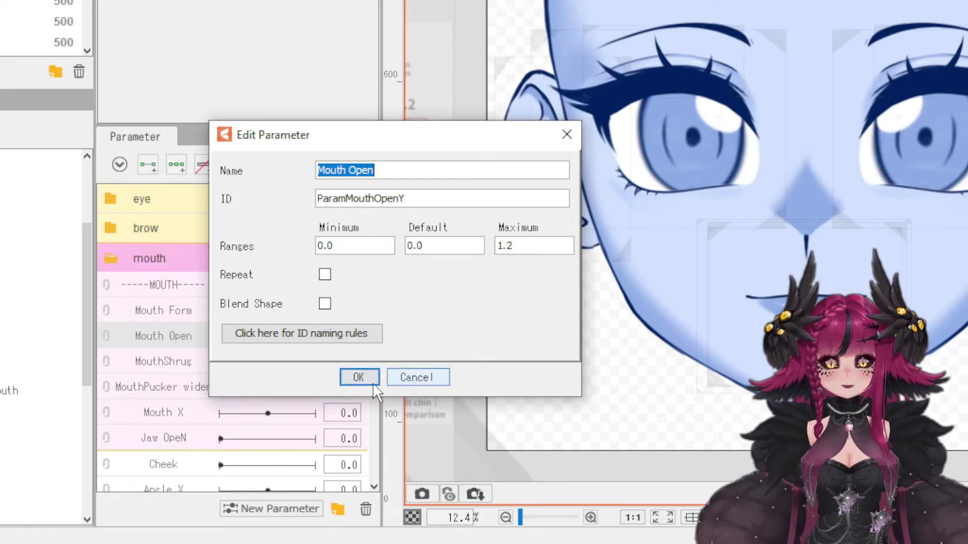
# Apply the Mouth Open parameter's 0.0 to 1.2 range and link Mouth Form with Mouth Open
pyautogui.click(359, 378)
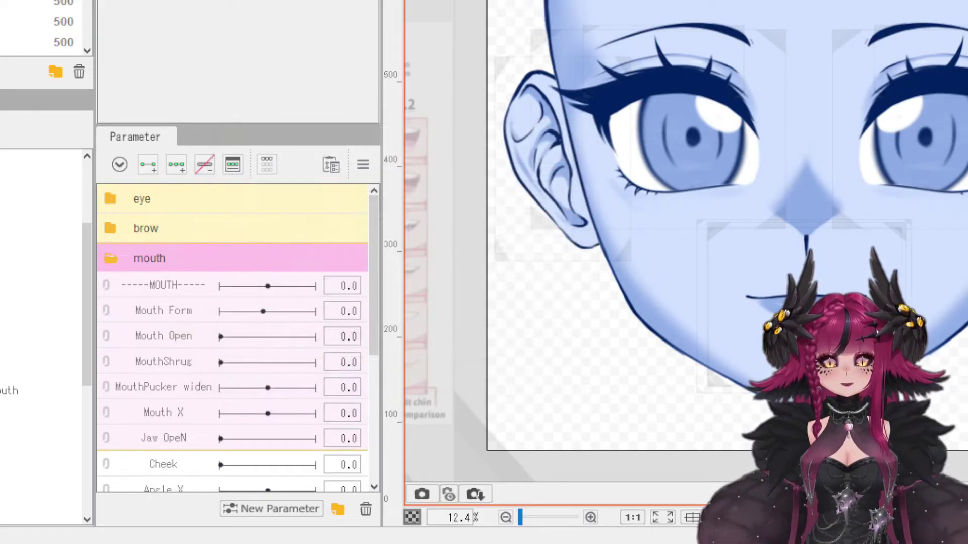
pyautogui.click(109, 324)
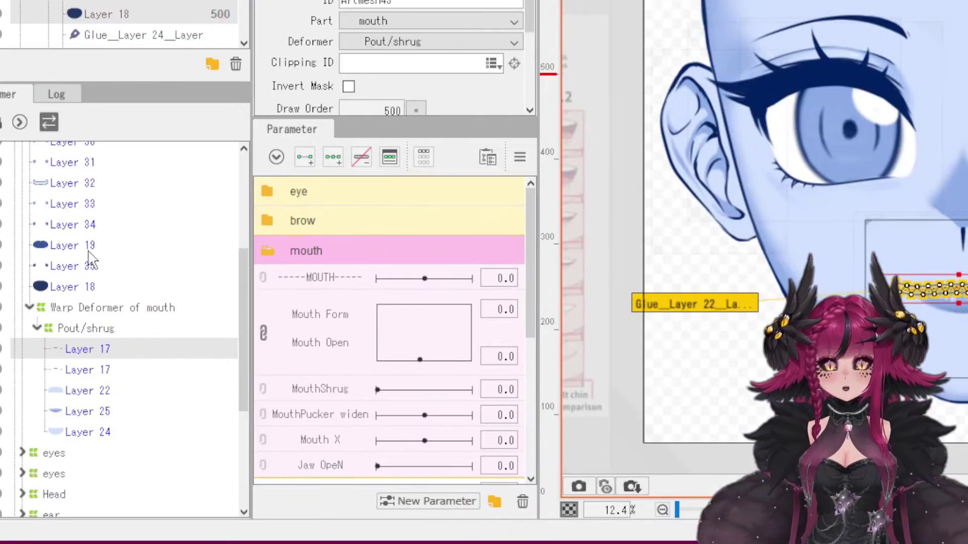
# Select the mouth interior layers from Layer 29 to Layer 18 under the mouth deformer
pyautogui.scroll(1, 86, 255)
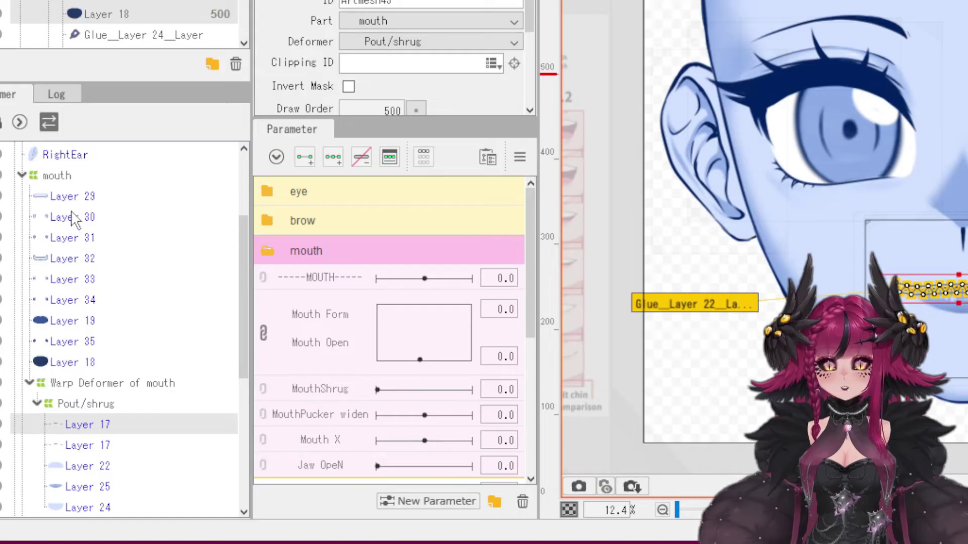
pyautogui.click(69, 199)
pyautogui.keyDown('shift'); pyautogui.click(71, 362); pyautogui.keyUp('shift')
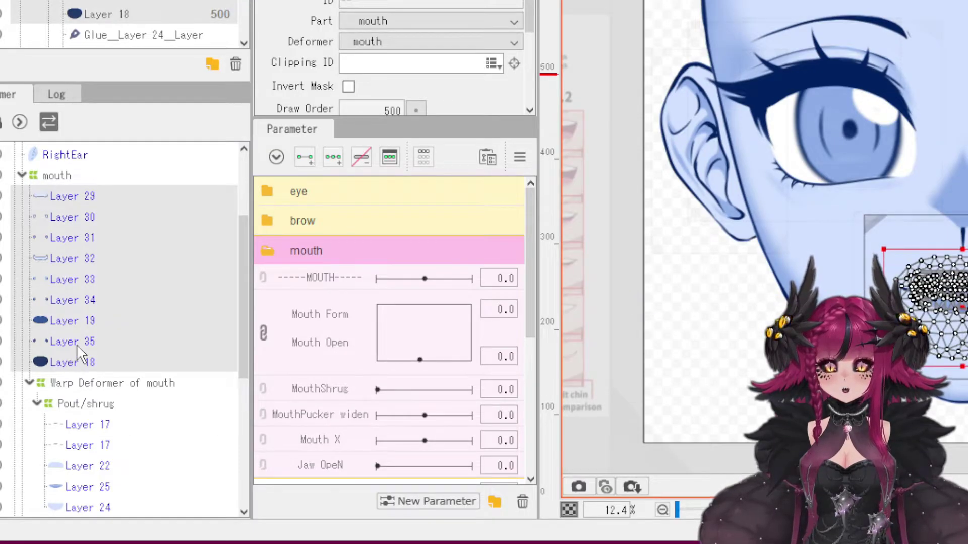
# Select the five layers under the Pout/shrug deformer, Layer 17 to Layer 24, and unlink Mouth Form from Mouth Open
pyautogui.click(89, 423)
pyautogui.scroll(-2, 87, 423)
pyautogui.keyDown('shift'); pyautogui.click(80, 434); pyautogui.keyUp('shift')
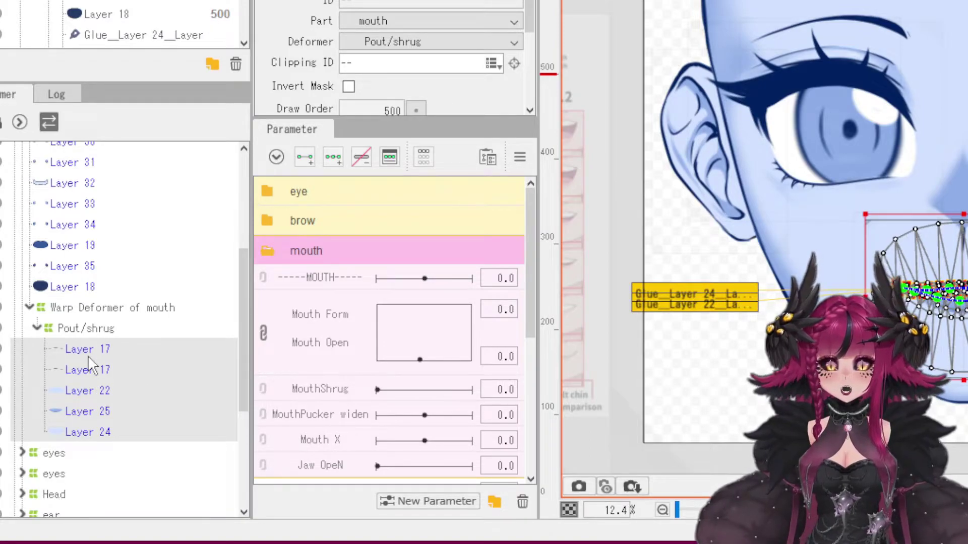
pyautogui.click(266, 339)
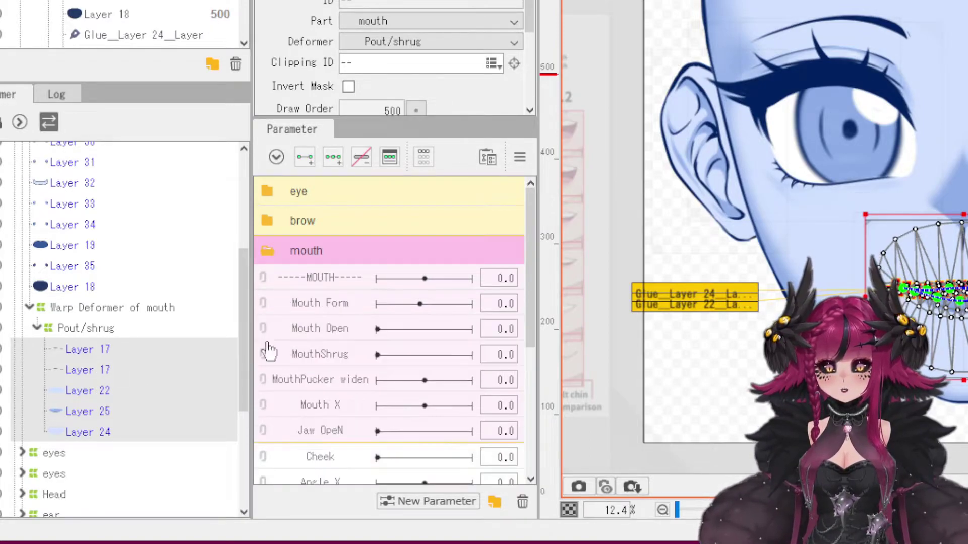
# Set Mouth Form keys at -1.0, -0.5, 0, 0.5 and 1.2 for the selected layers
pyautogui.click(328, 310)
pyautogui.click(389, 157)
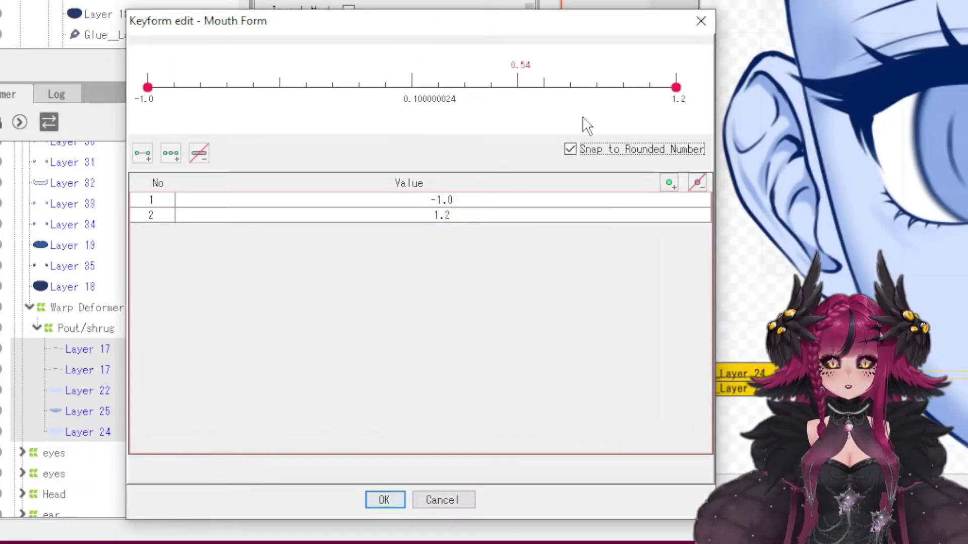
pyautogui.click(669, 183)
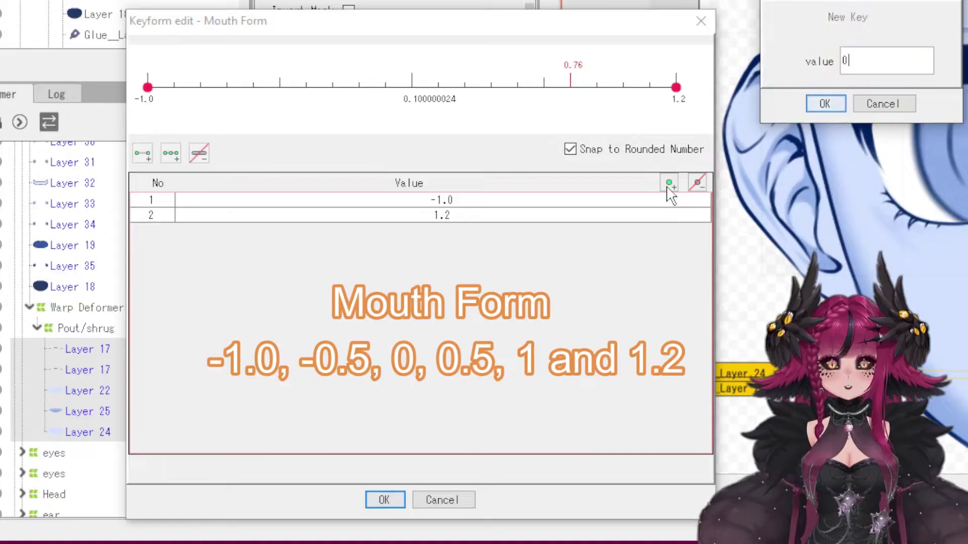
pyautogui.write('-.5')
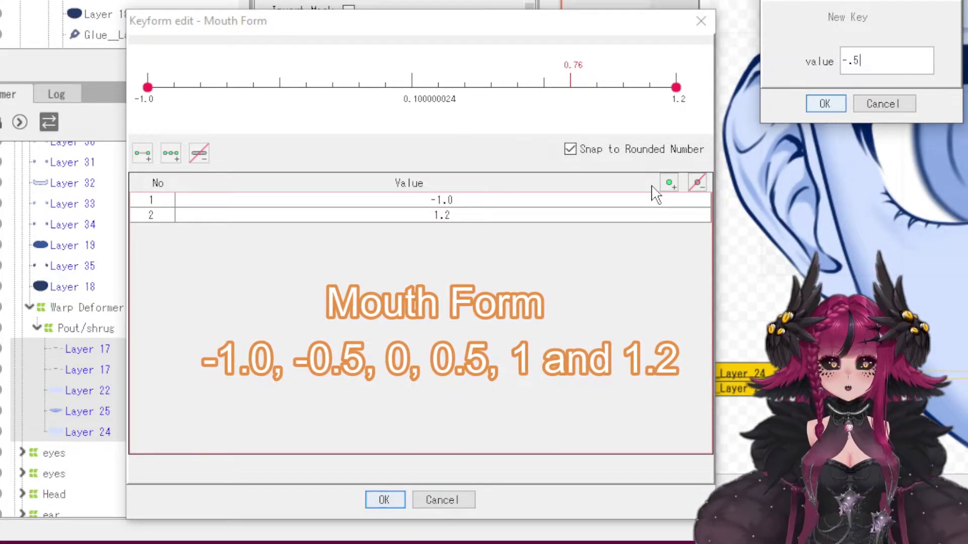
pyautogui.press('Return')
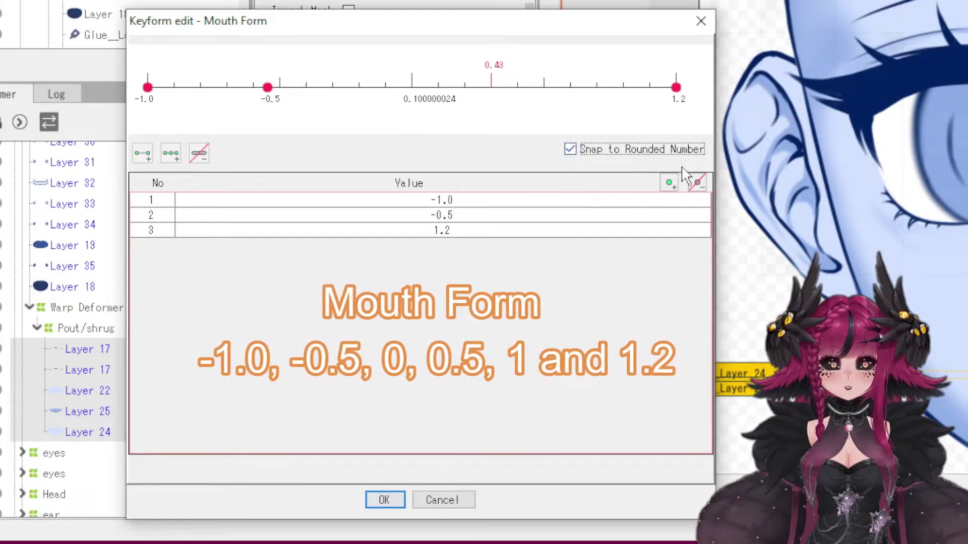
pyautogui.click(668, 183)
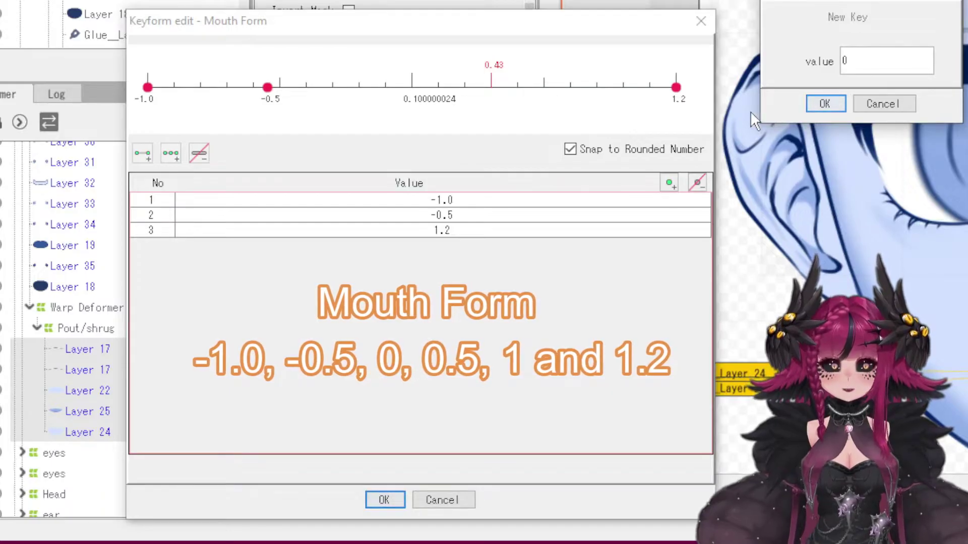
pyautogui.press('Return')
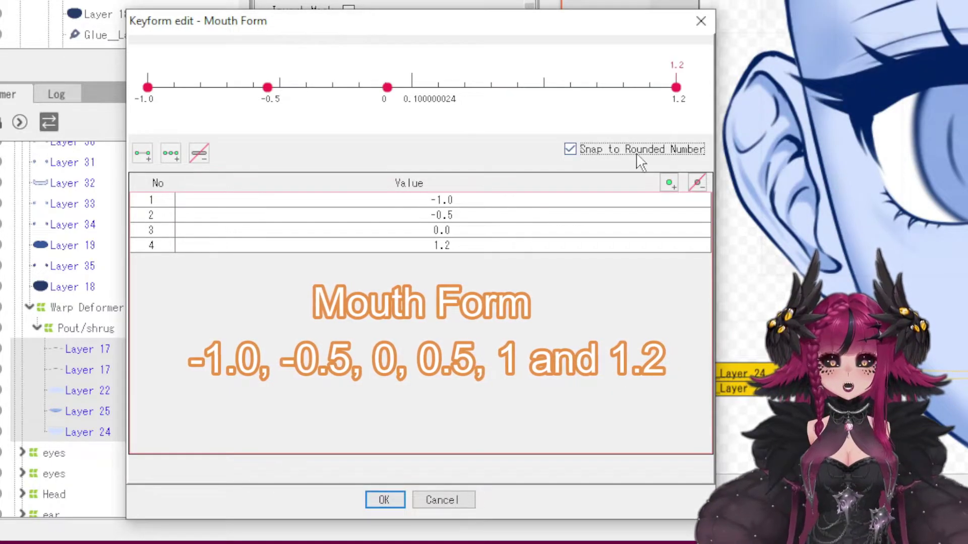
pyautogui.click(668, 184)
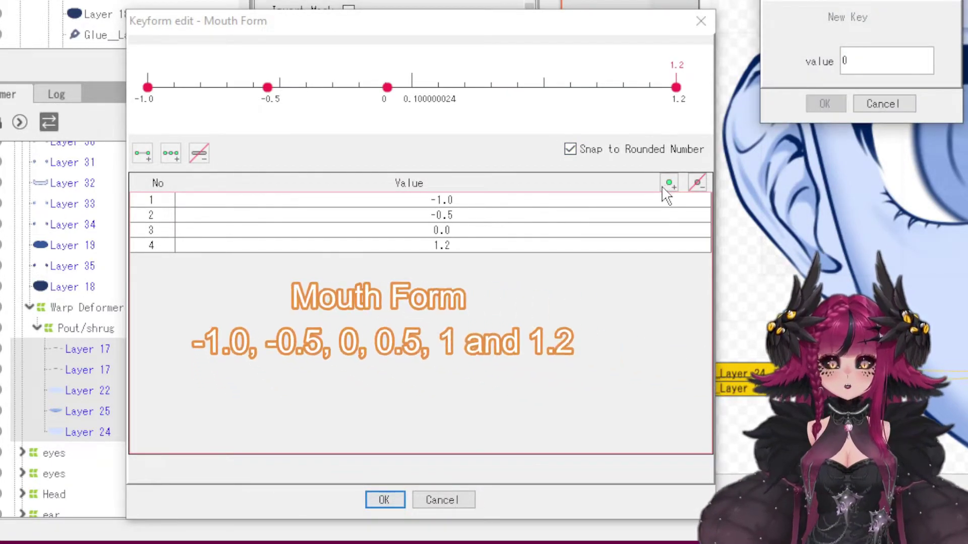
pyautogui.write('.5')
pyautogui.press('Return')
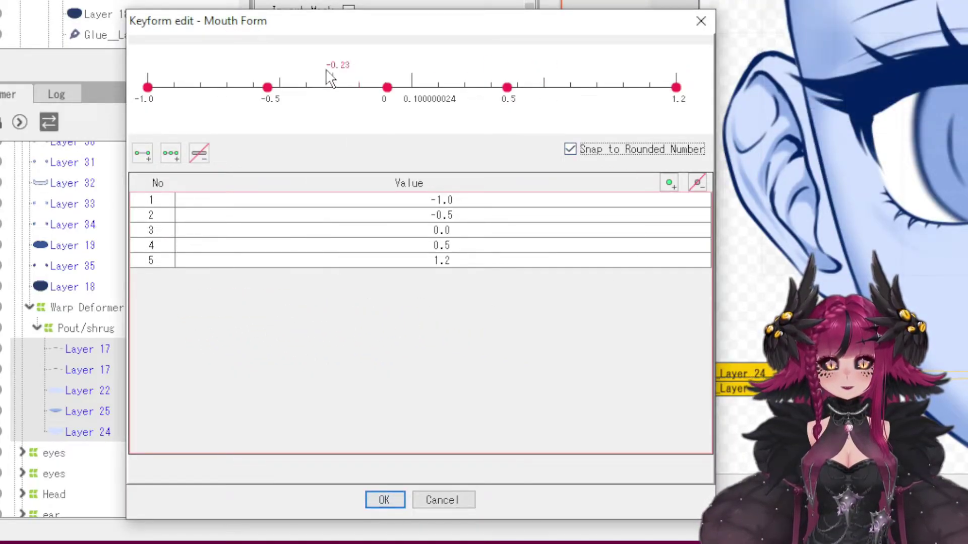
pyautogui.click(378, 501)
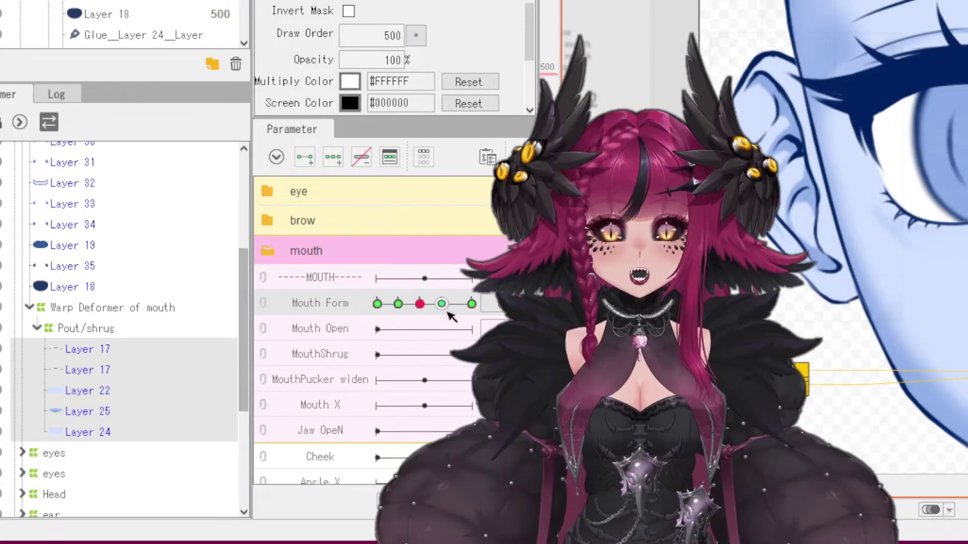
# Open the keyform editor for Mouth Open and add keys at 0.0, 0.3, 0.6 and 1.2
pyautogui.click(333, 331)
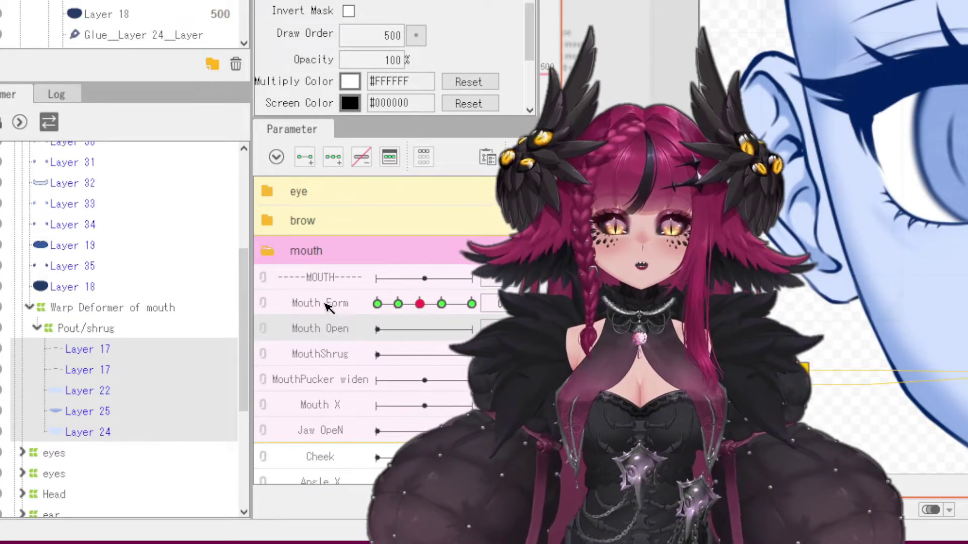
pyautogui.click(389, 157)
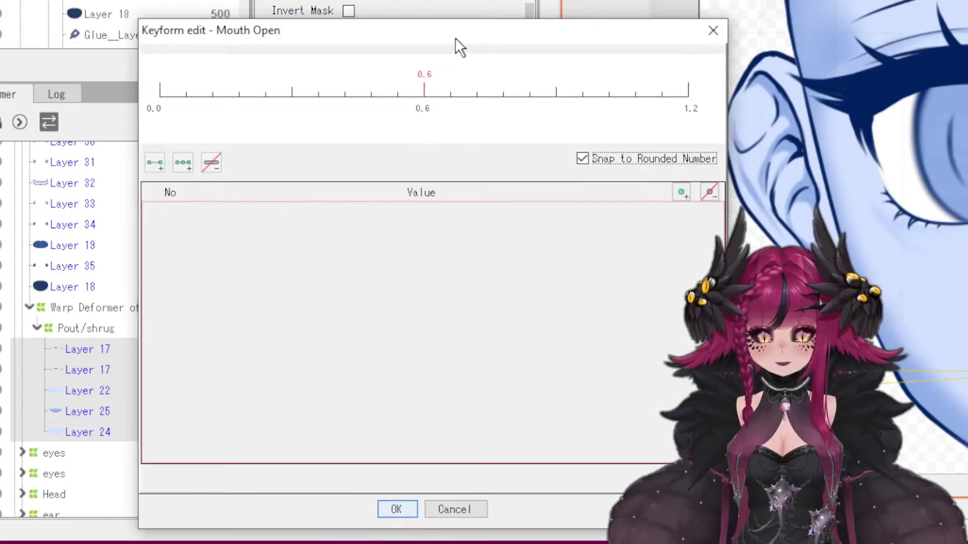
pyautogui.click(159, 96)
pyautogui.click(687, 97)
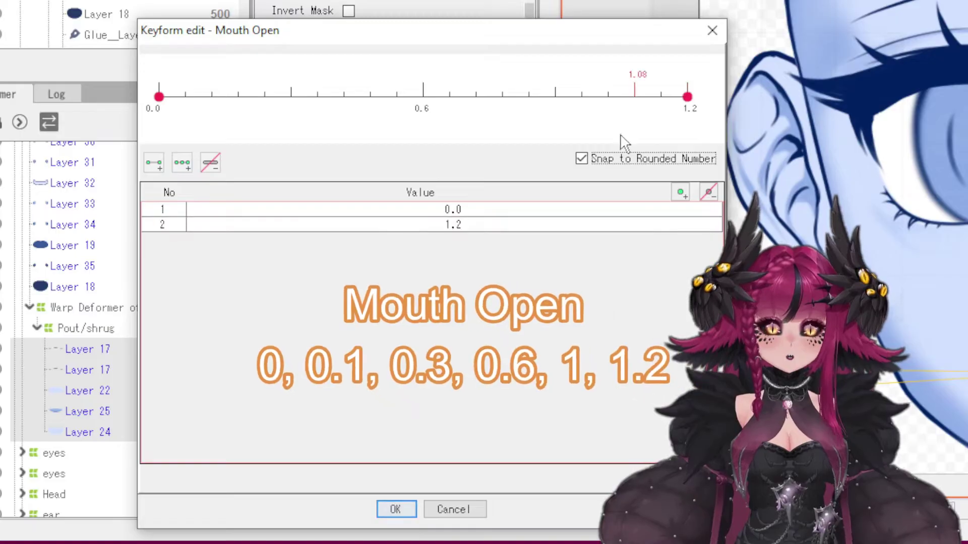
pyautogui.click(423, 97)
pyautogui.click(293, 110)
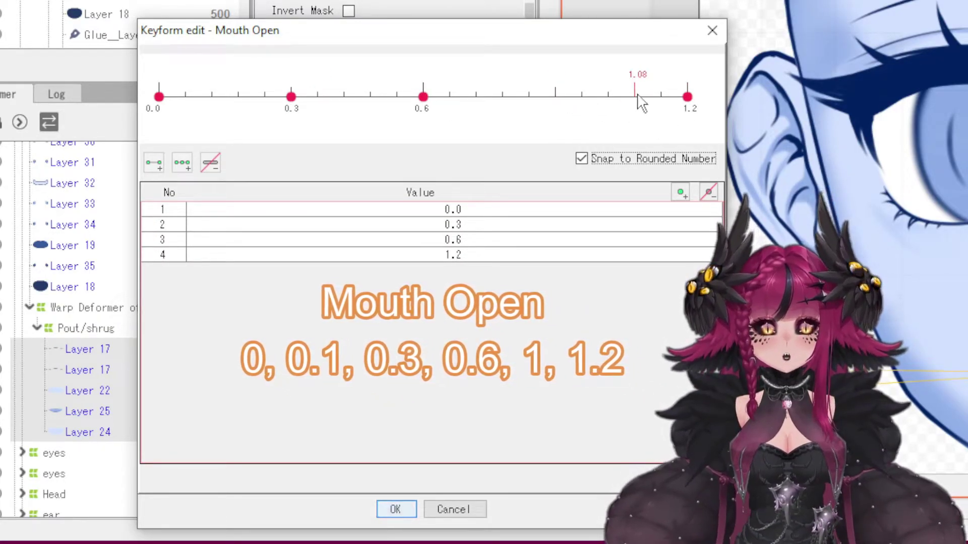
# Add two more Mouth Open keys at 1.0 and 0.1, and apply the keyform edit
pyautogui.click(681, 193)
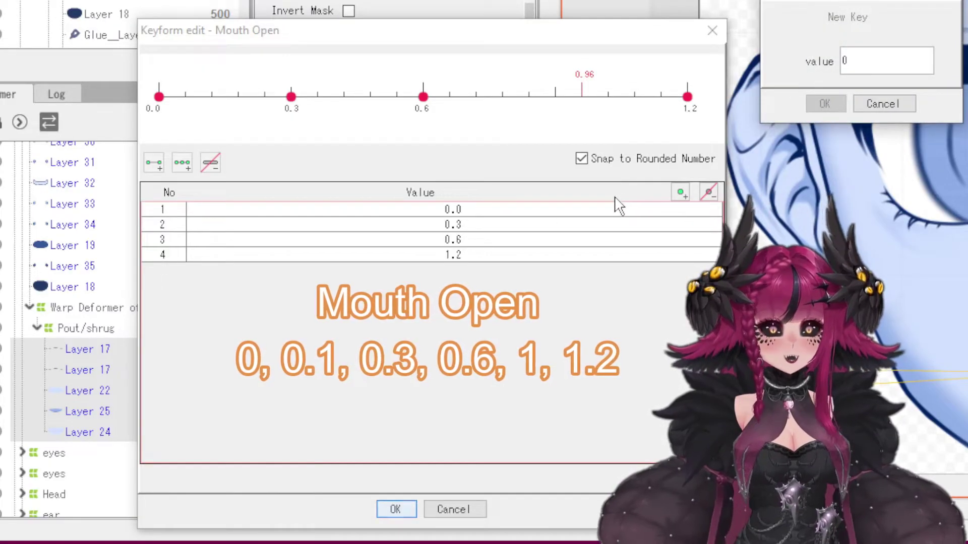
pyautogui.write('1')
pyautogui.press('Return')
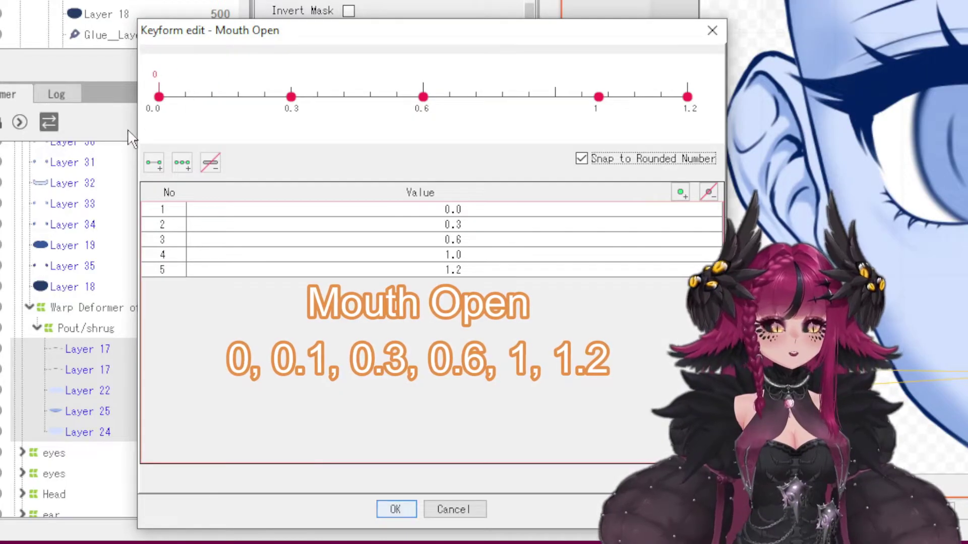
pyautogui.click(682, 194)
pyautogui.write('.1')
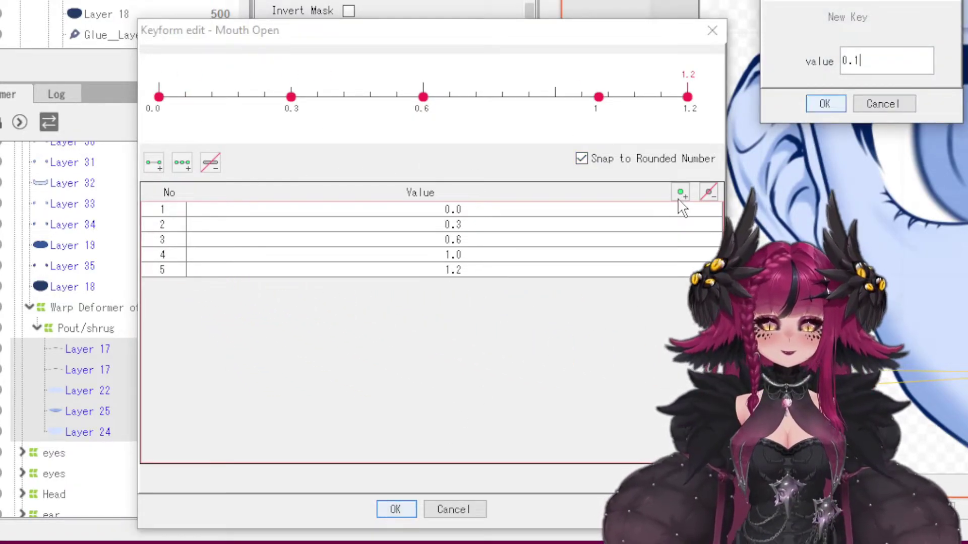
pyautogui.press('Return')
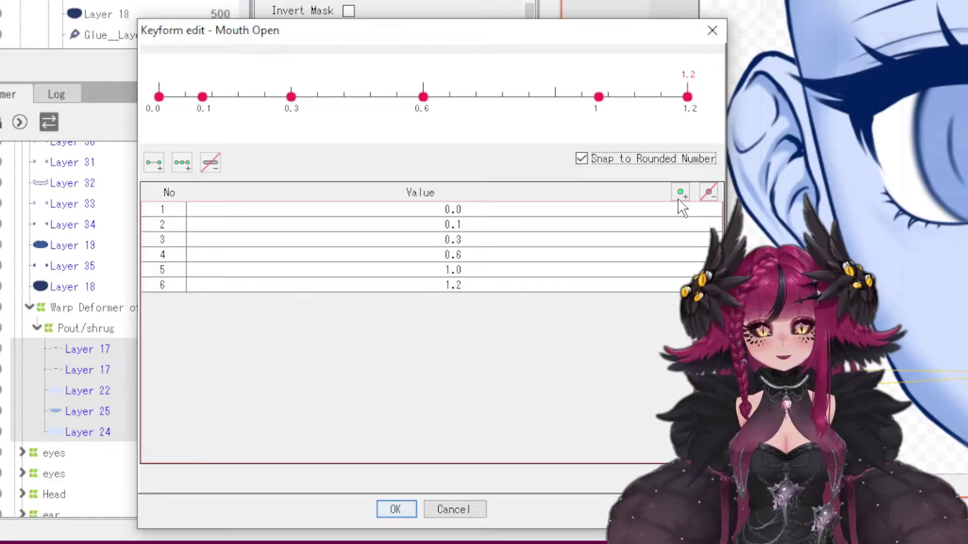
pyautogui.click(396, 509)
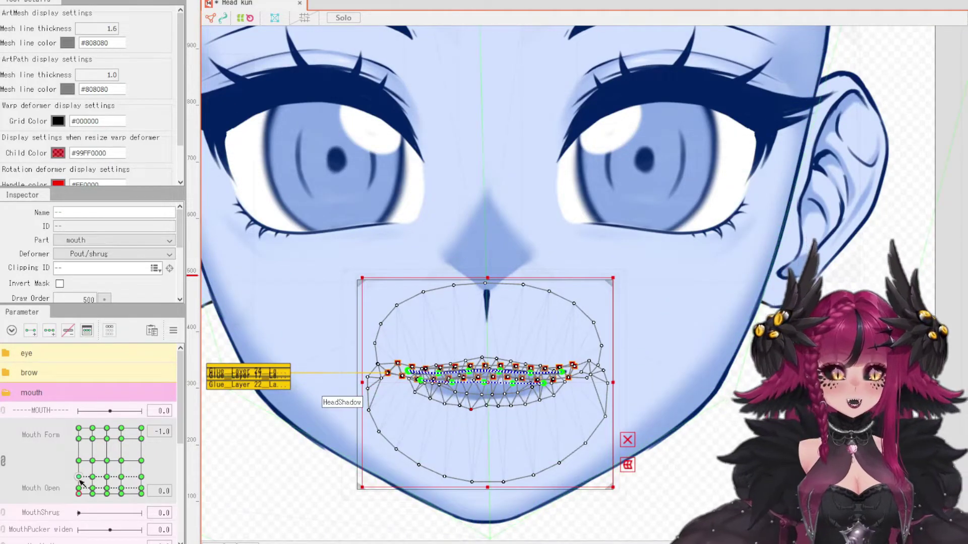
# Limit the selection to the upper lip and its line, and set Mouth Form and Mouth Open to the 0.0 key
pyautogui.click(480, 372)
pyautogui.keyDown('shift'); pyautogui.click(425, 332); pyautogui.keyUp('shift')
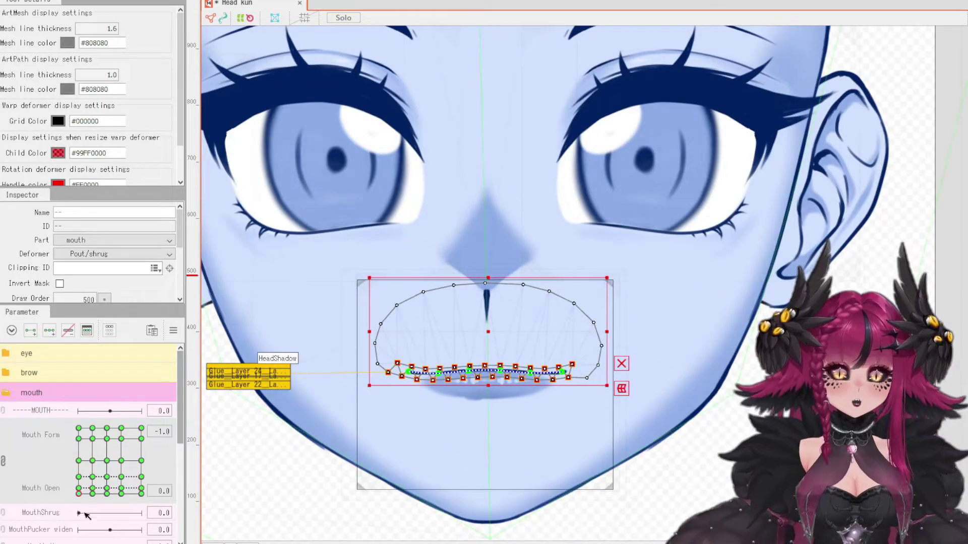
pyautogui.click(107, 494)
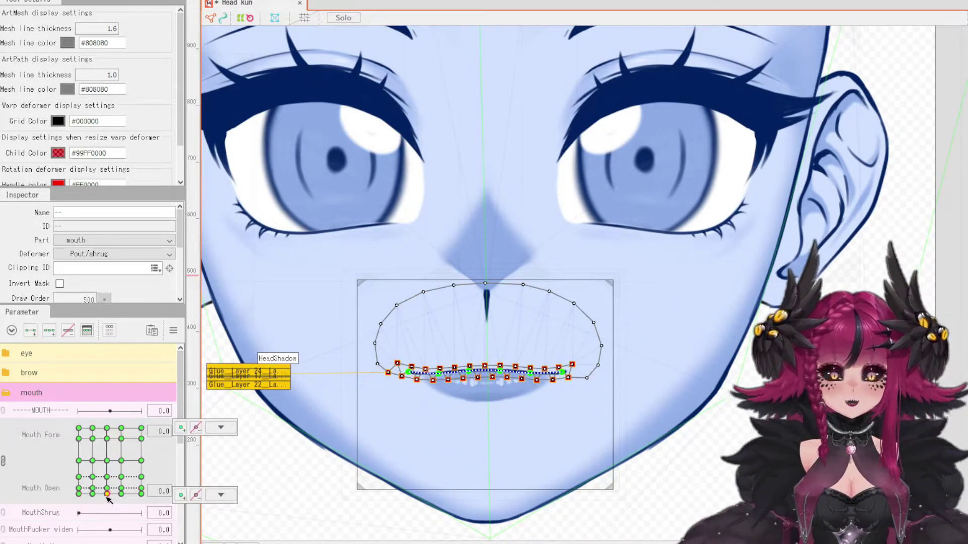
pyautogui.click(221, 495)
# Lower the two middle deform path points of the upper lip slightly so the mouth line runs straight
pyautogui.scroll(5, 450, 376)
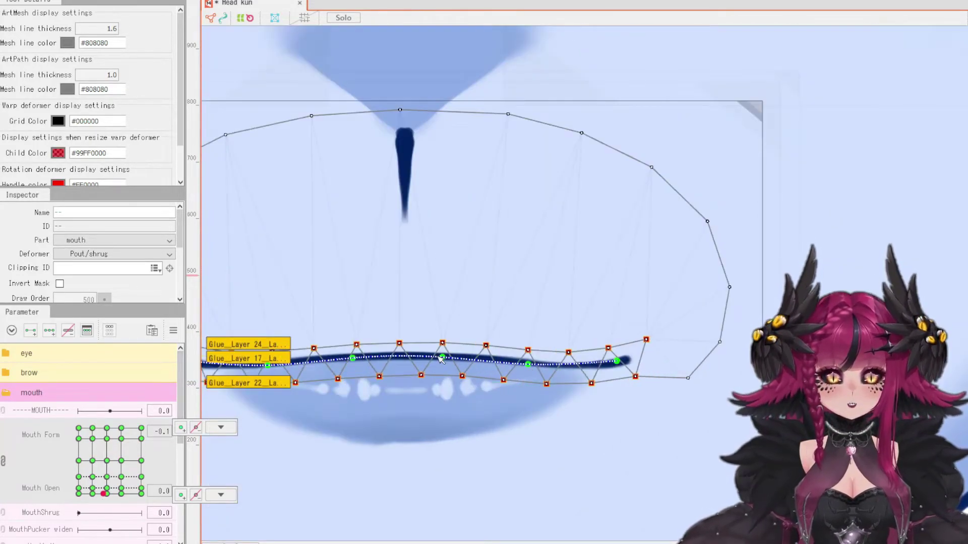
pyautogui.click(442, 359)
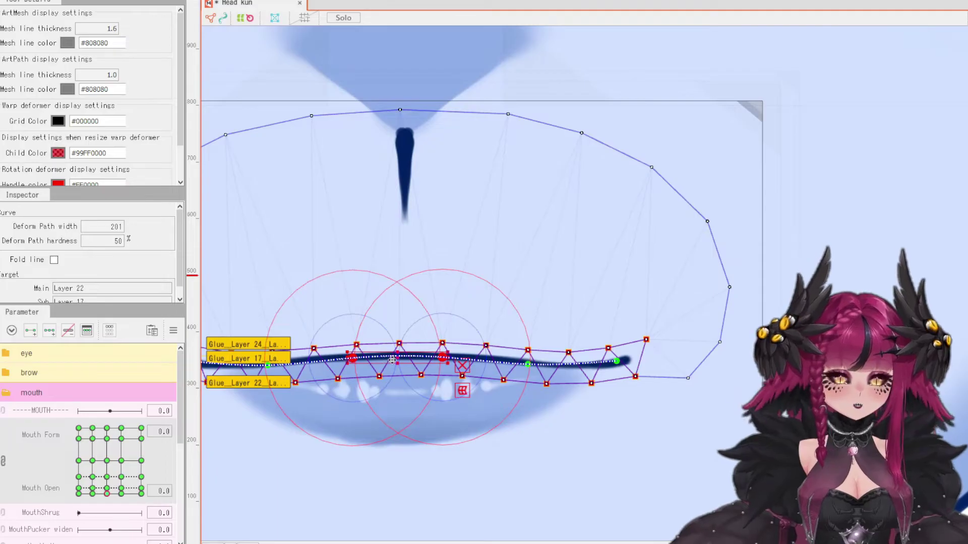
pyautogui.scroll(-4, 650, 386)
pyautogui.scroll(2, 538, 370)
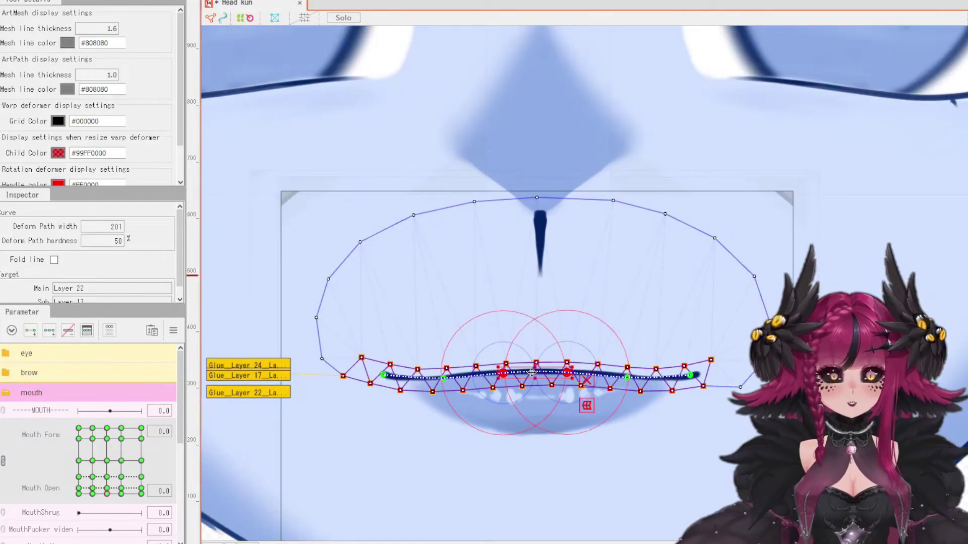
pyautogui.moveTo(533, 373); pyautogui.dragTo(534, 378)
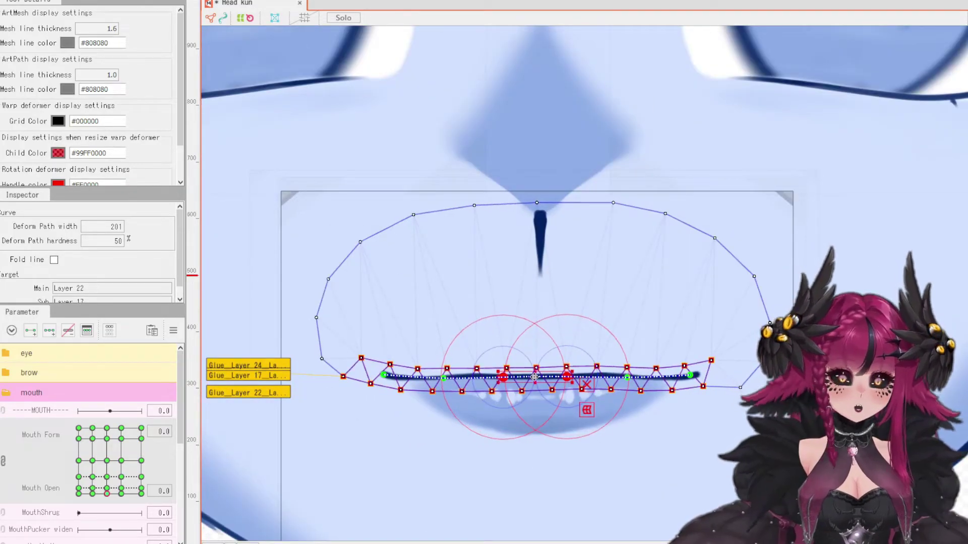
pyautogui.press('b')
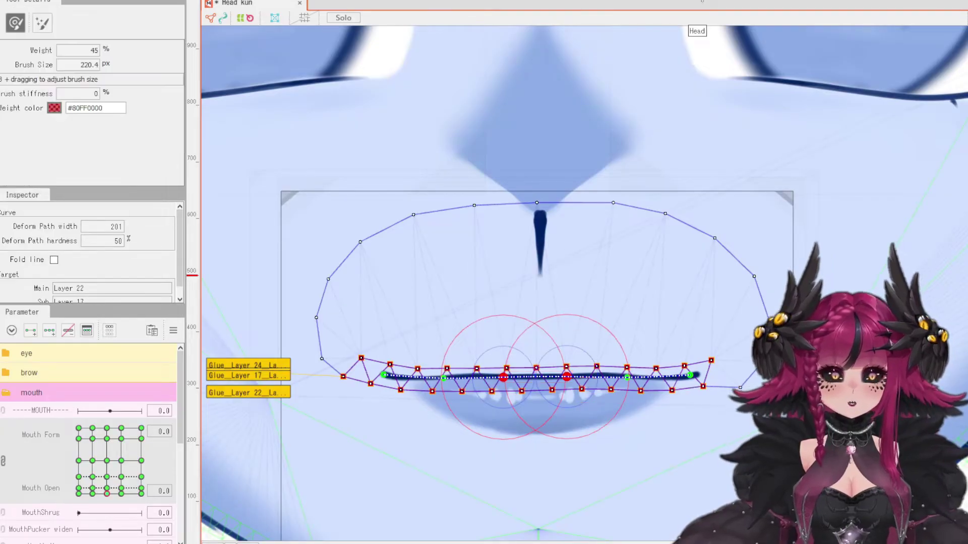
pyautogui.scroll(-4, 405, 254)
pyautogui.scroll(5, 419, 283)
pyautogui.moveTo(359, 346)
pyautogui.mouseDown()
pyautogui.moveTo(404, 337)
pyautogui.moveTo(346, 334)
pyautogui.mouseUp()
pyautogui.scroll(-2, 408, 326)
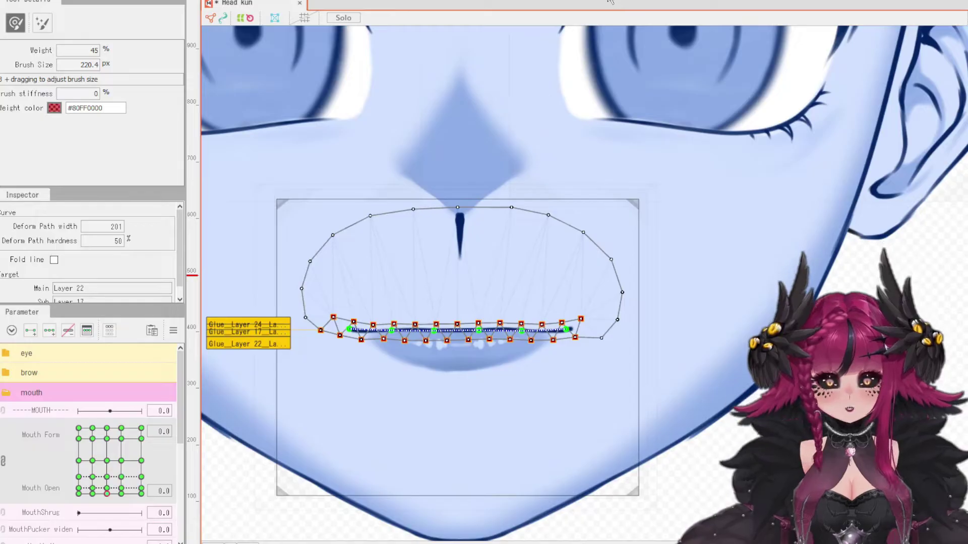
pyautogui.press('v')
# Select the lower lip with its line and move its two middle deform path points down slightly
pyautogui.click(333, 326)
pyautogui.keyDown('shift'); pyautogui.click(303, 345); pyautogui.keyUp('shift')
pyautogui.scroll(2, 371, 347)
pyautogui.click(461, 320)
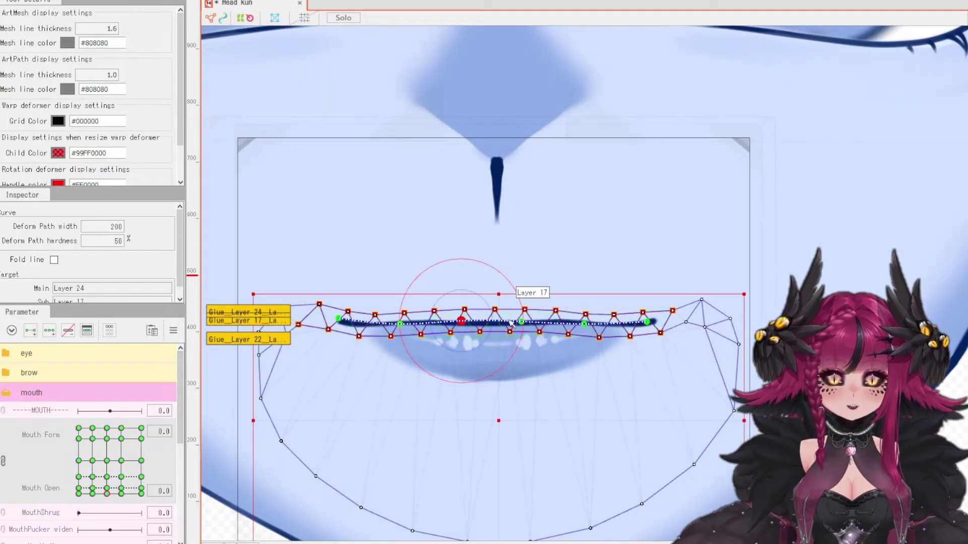
pyautogui.keyDown('shift'); pyautogui.click(521, 322); pyautogui.keyUp('shift')
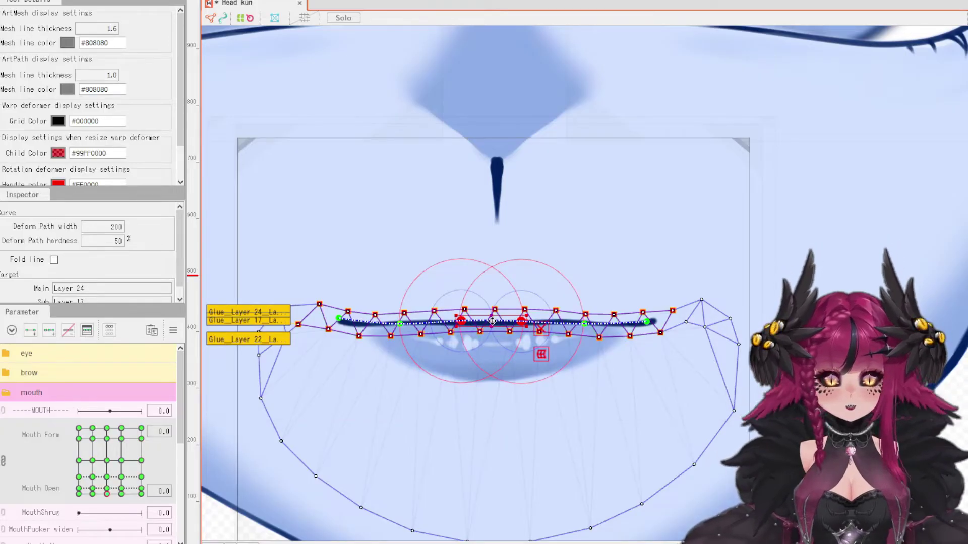
pyautogui.moveTo(492, 321); pyautogui.dragTo(492, 325)
pyautogui.scroll(-2, 492, 324)
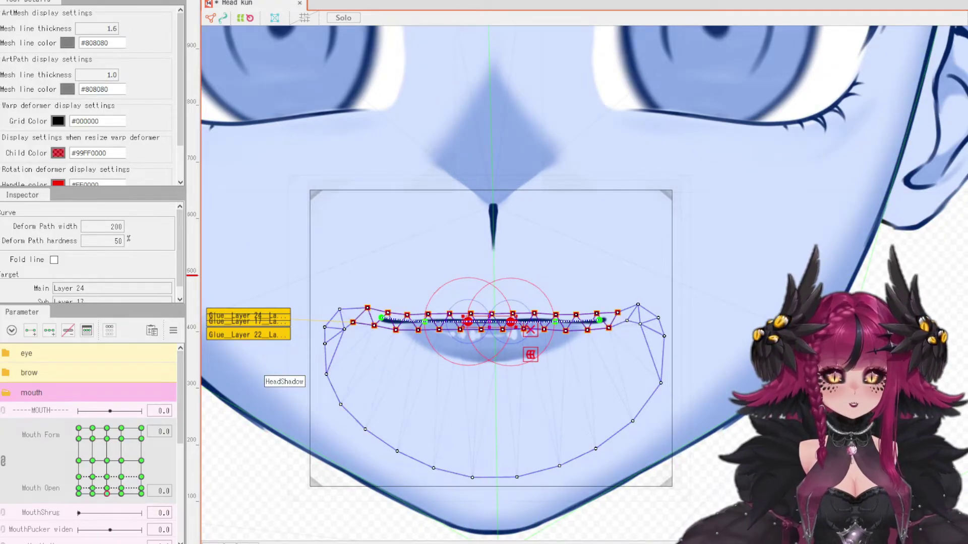
# Set Mouth Form to -0.5 with Mouth Open at 0.0, and limit the selection to the upper lip and its line
pyautogui.click(484, 320)
pyautogui.hotkey('ctrl', 'z')
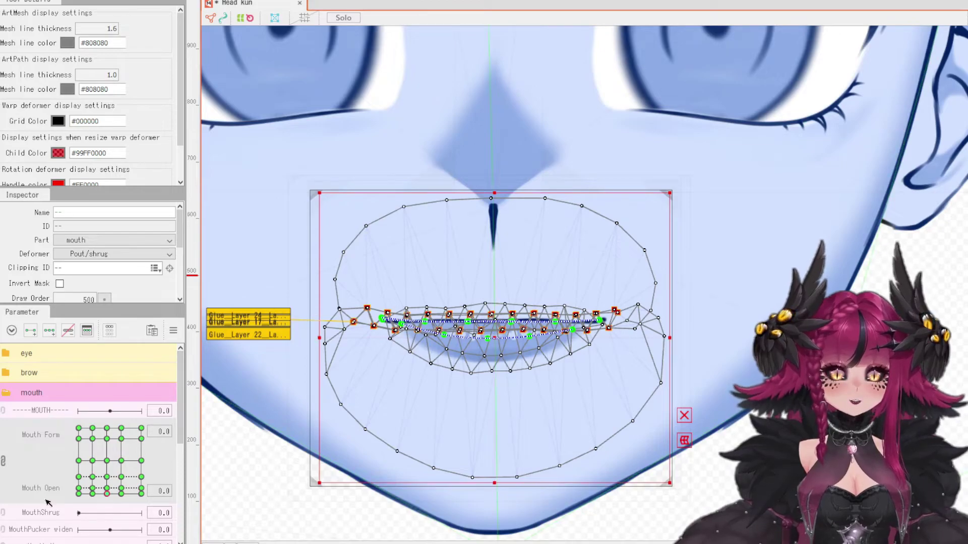
pyautogui.click(92, 494)
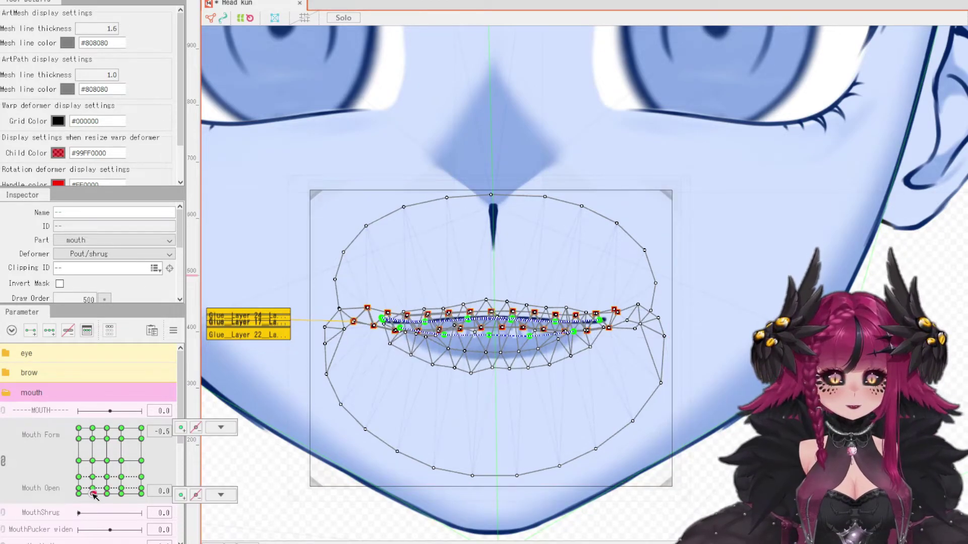
pyautogui.click(485, 359)
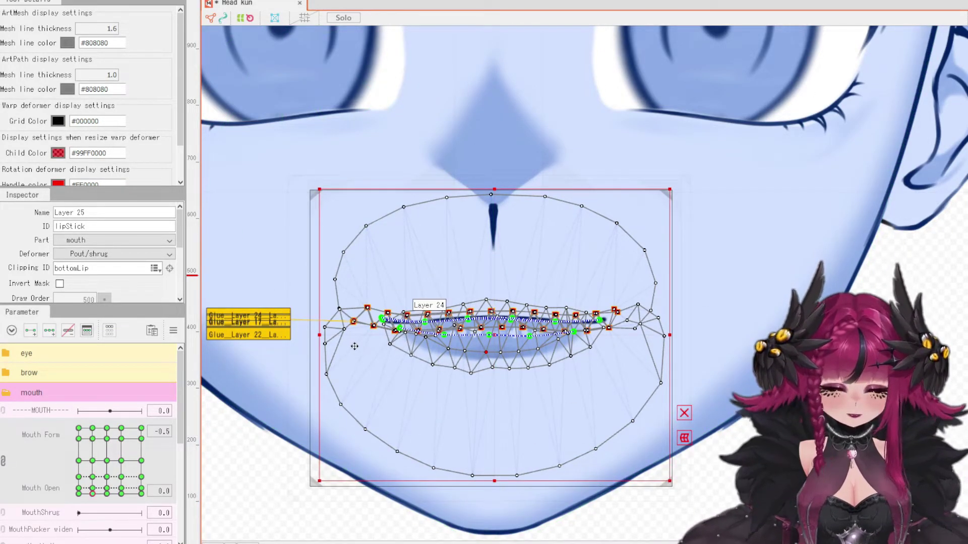
pyautogui.hotkey('ctrl', 'z')
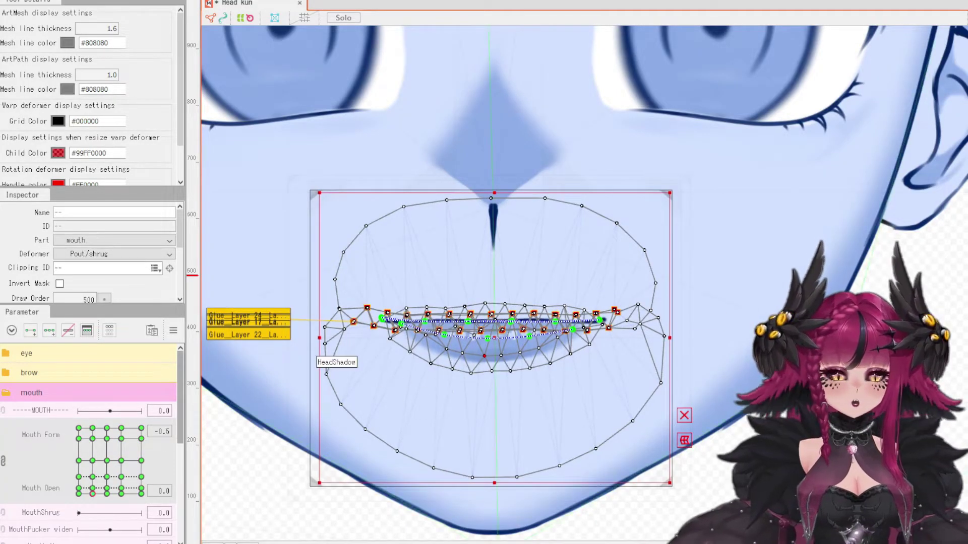
pyautogui.click(488, 321)
pyautogui.keyDown('shift'); pyautogui.click(502, 305); pyautogui.keyUp('shift')
pyautogui.scroll(2, 501, 303)
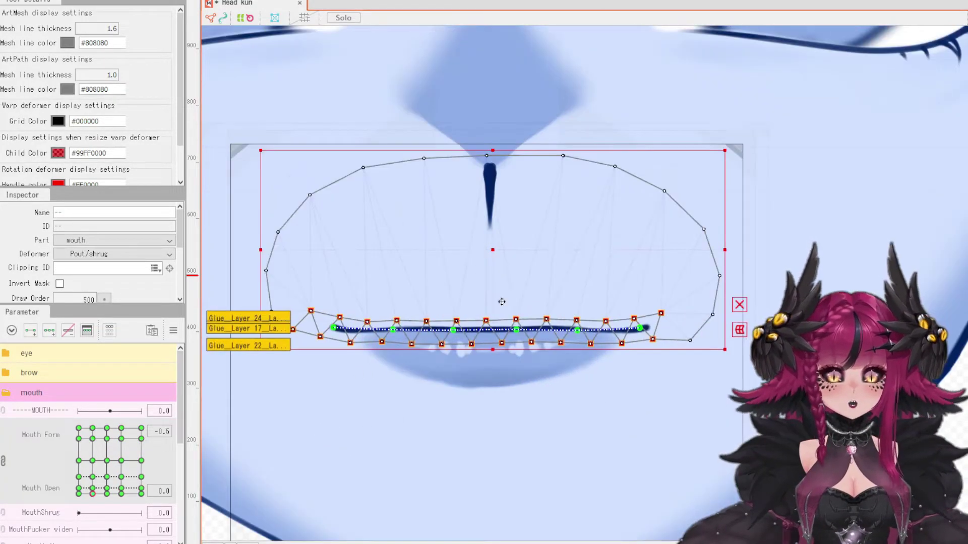
# Bend the upper lip downwards at its sides by lowering its second and fifth deform path points slightly and its two end points further
pyautogui.click(394, 329)
pyautogui.keyDown('shift'); pyautogui.click(577, 330); pyautogui.keyUp('shift')
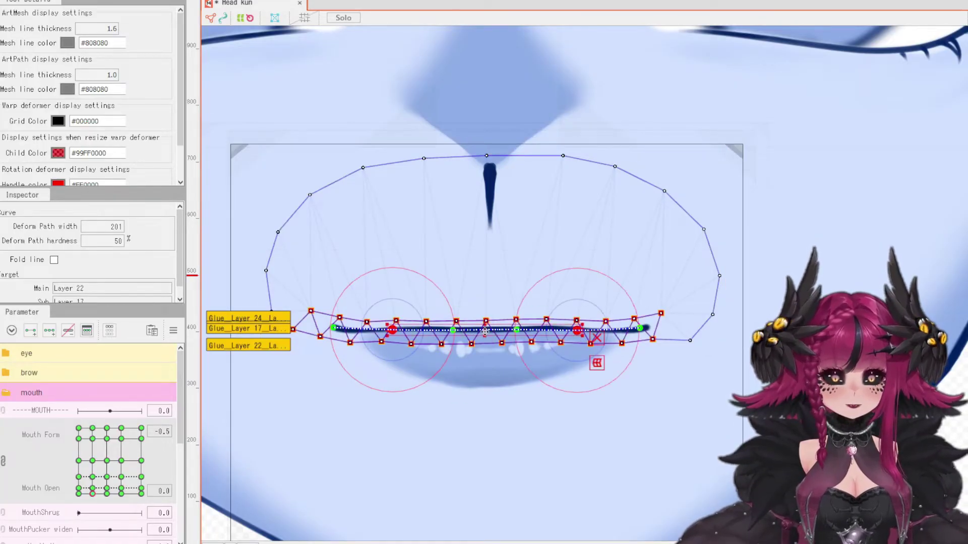
pyautogui.moveTo(485, 331); pyautogui.dragTo(486, 338)
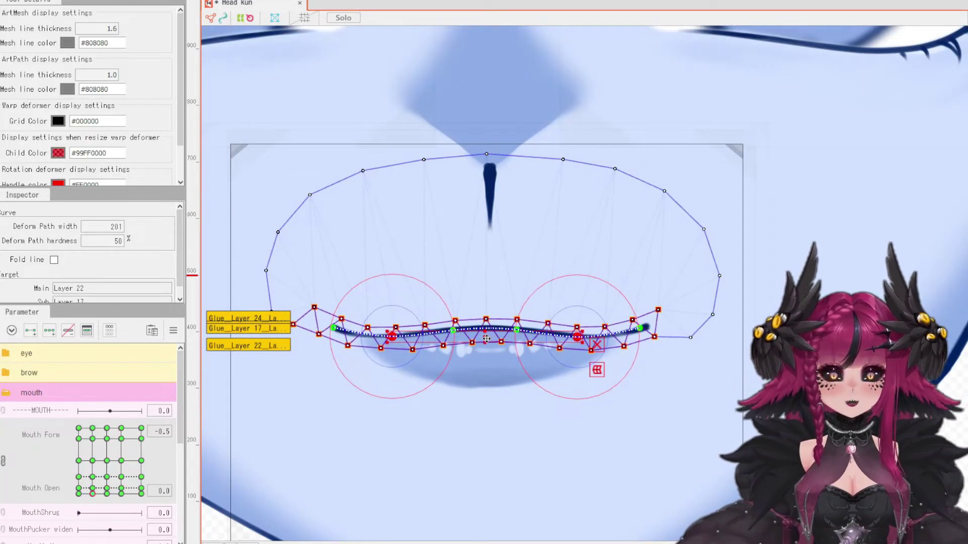
pyautogui.click(334, 328)
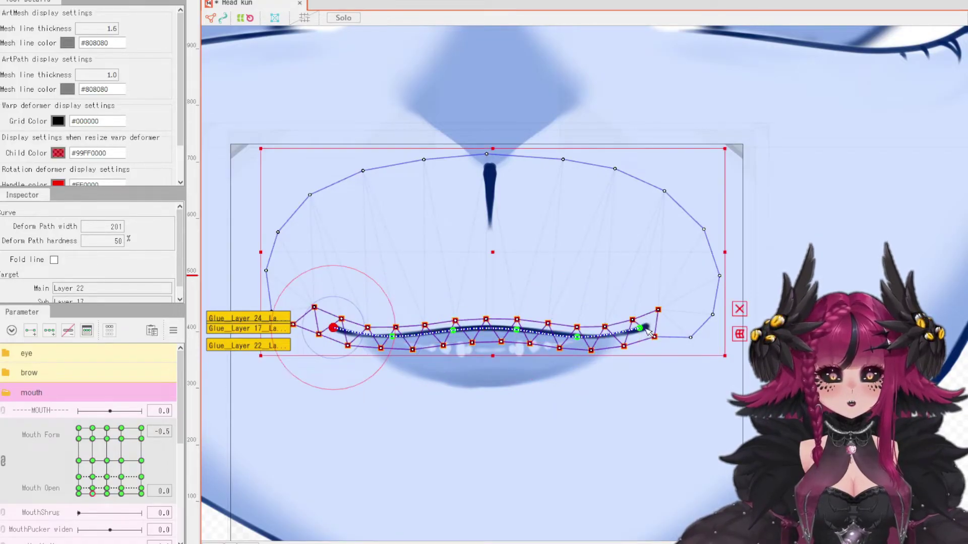
pyautogui.keyDown('shift'); pyautogui.click(642, 328); pyautogui.keyUp('shift')
pyautogui.moveTo(483, 328); pyautogui.dragTo(487, 356)
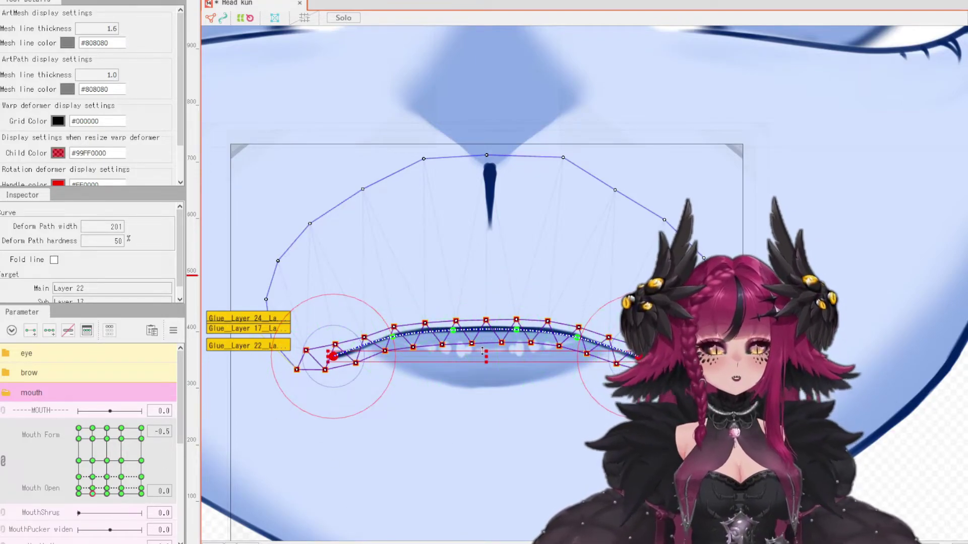
pyautogui.moveTo(490, 358); pyautogui.dragTo(490, 347)
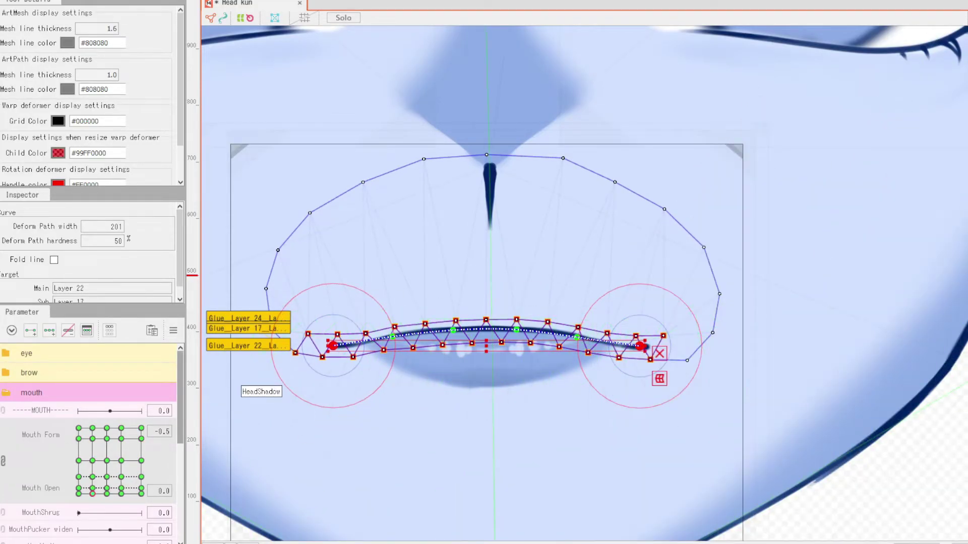
# On the lower lip with its line, nudge the two middle deform path points up and lower the second and fifth points slightly
pyautogui.click(393, 343)
pyautogui.click(393, 331)
pyautogui.click(514, 330)
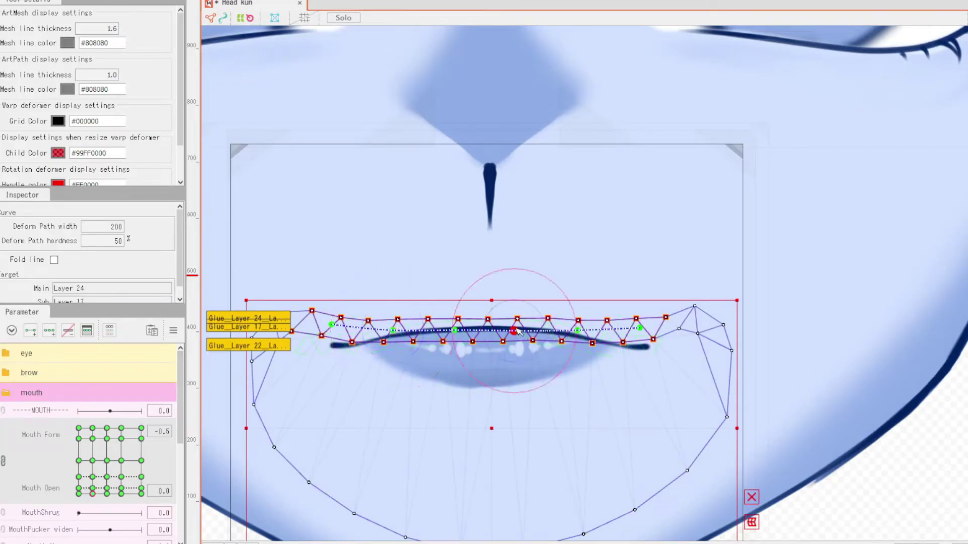
pyautogui.keyDown('shift'); pyautogui.click(455, 331); pyautogui.keyUp('shift')
pyautogui.moveTo(483, 331); pyautogui.dragTo(483, 330)
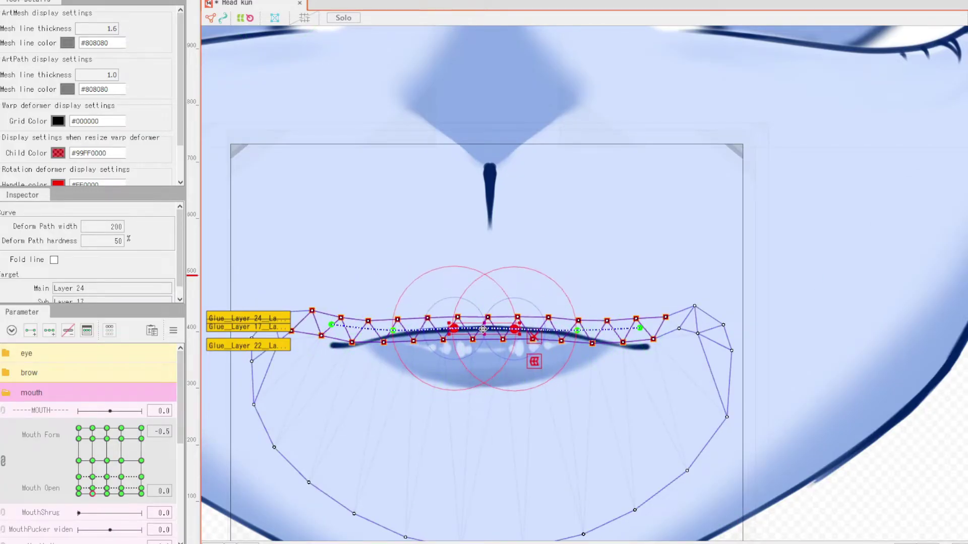
pyautogui.click(392, 331)
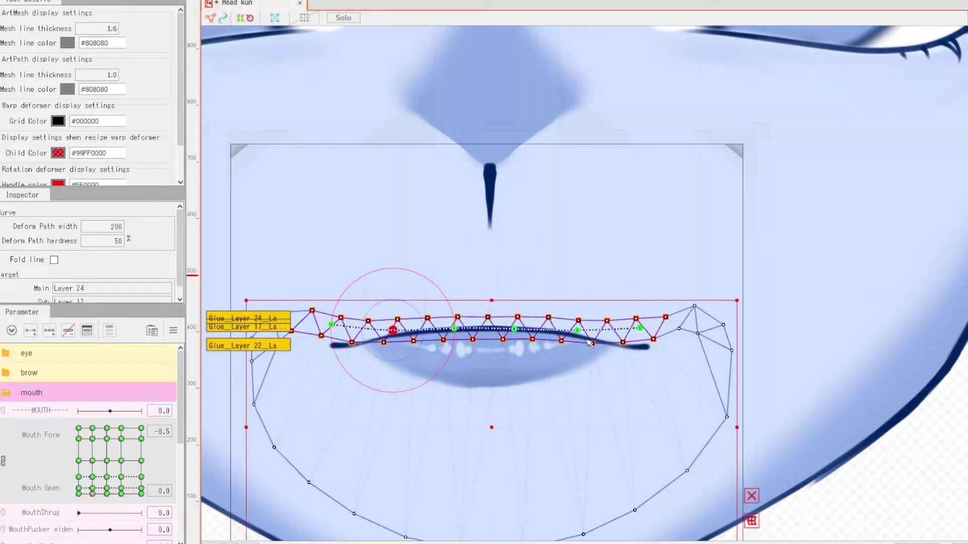
pyautogui.keyDown('shift'); pyautogui.click(578, 331); pyautogui.keyUp('shift')
pyautogui.moveTo(487, 332); pyautogui.dragTo(488, 337)
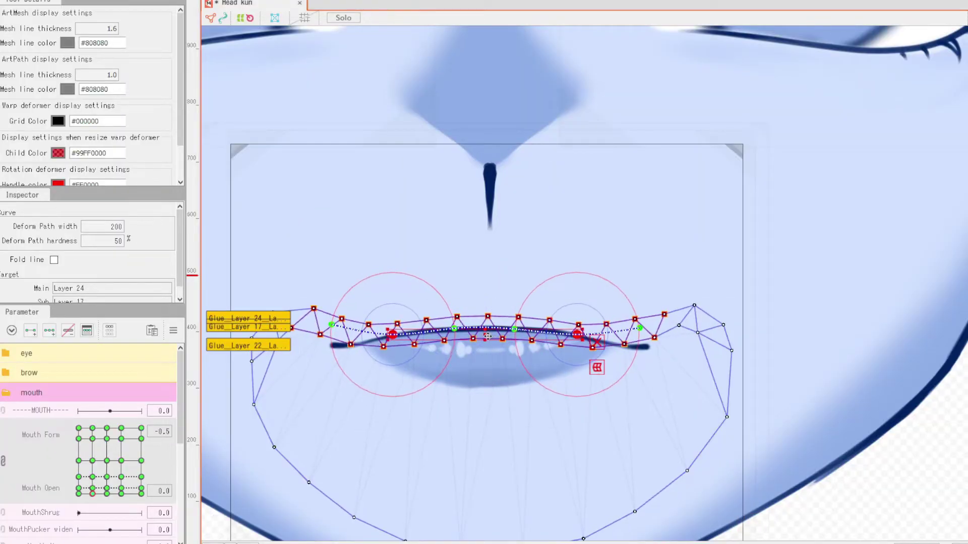
# Lower the two end deform path points of the lower lip onto the mouth line's corners and fine-tune the right one
pyautogui.click(331, 324)
pyautogui.keyDown('shift'); pyautogui.click(640, 328); pyautogui.keyUp('shift')
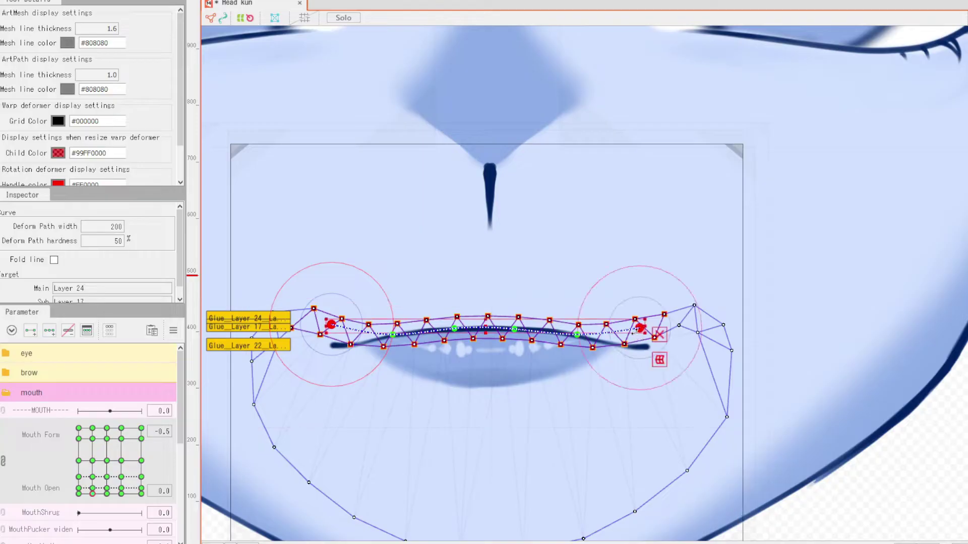
pyautogui.moveTo(484, 328); pyautogui.dragTo(491, 347)
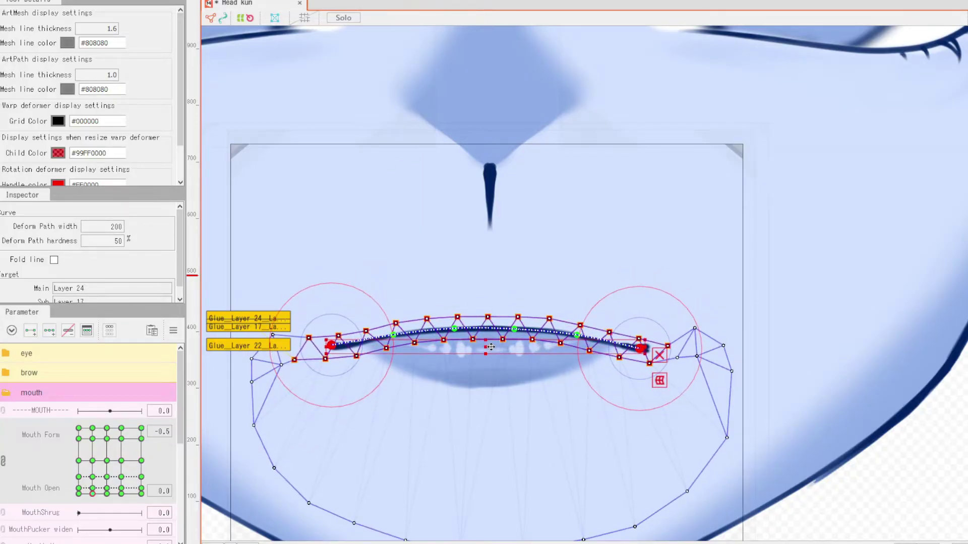
pyautogui.click(641, 347)
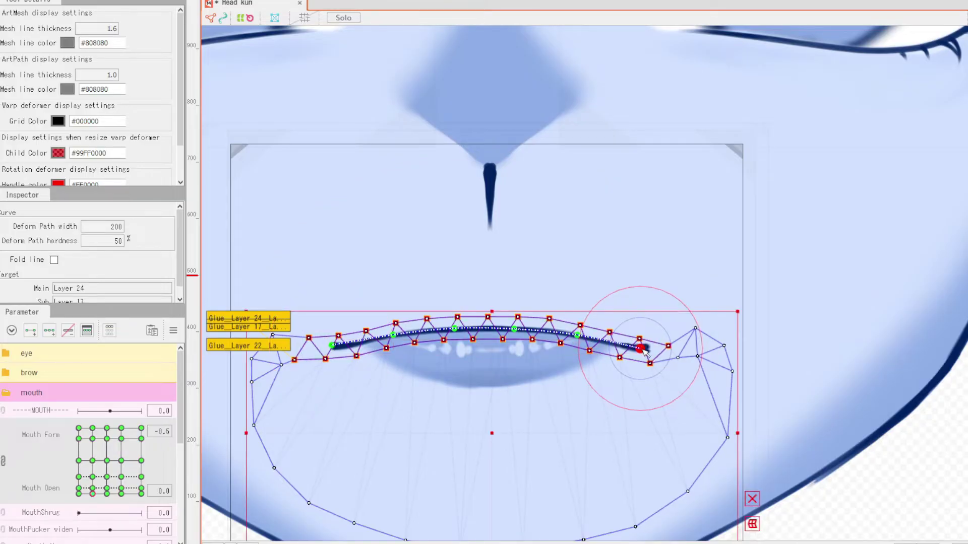
pyautogui.moveTo(641, 349); pyautogui.dragTo(642, 345)
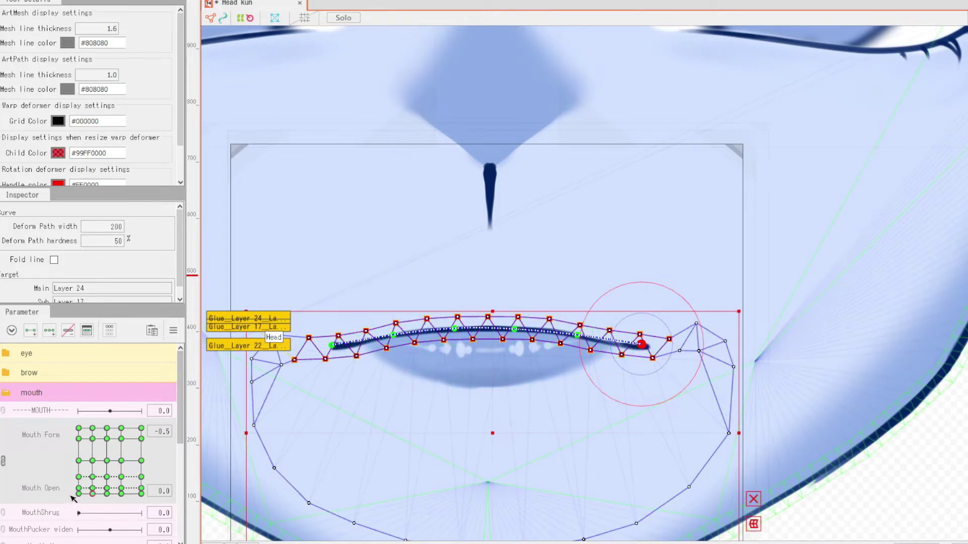
# Reselect the lip layers, set Mouth Form to -1.0, and limit the selection to the lower lip and its line
pyautogui.hotkey('ctrl', 'z')
pyautogui.hotkey('ctrl', 'z')
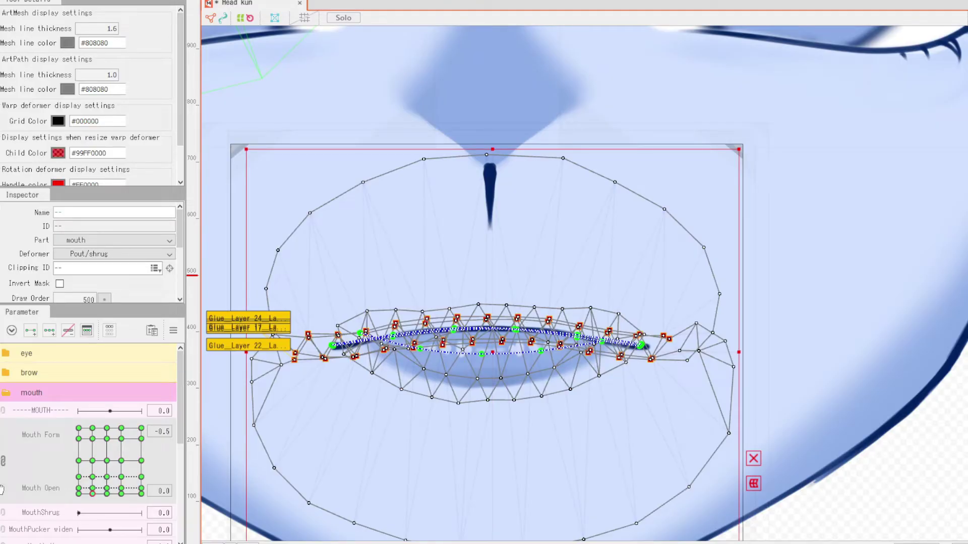
pyautogui.moveTo(94, 499); pyautogui.dragTo(48, 504)
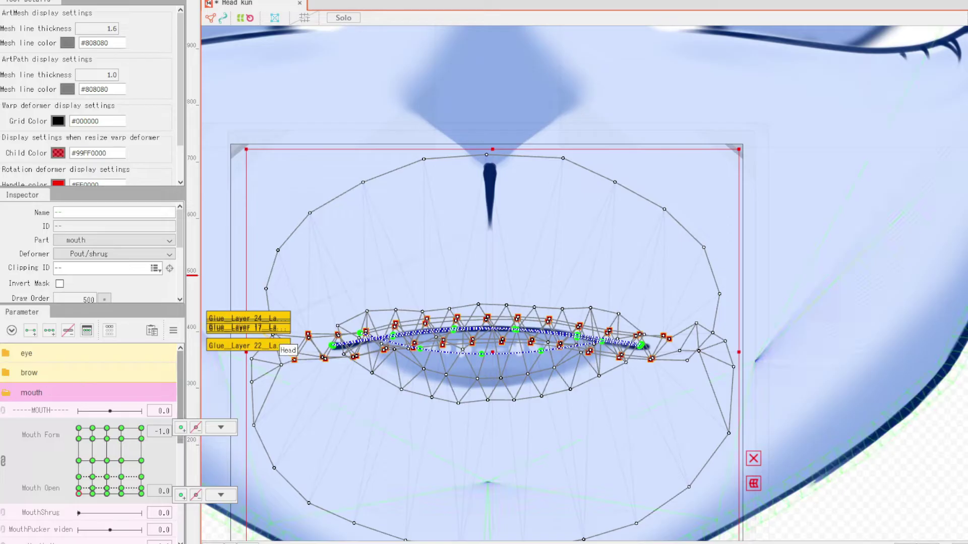
pyautogui.click(333, 346)
pyautogui.keyDown('shift'); pyautogui.click(302, 323); pyautogui.keyUp('shift')
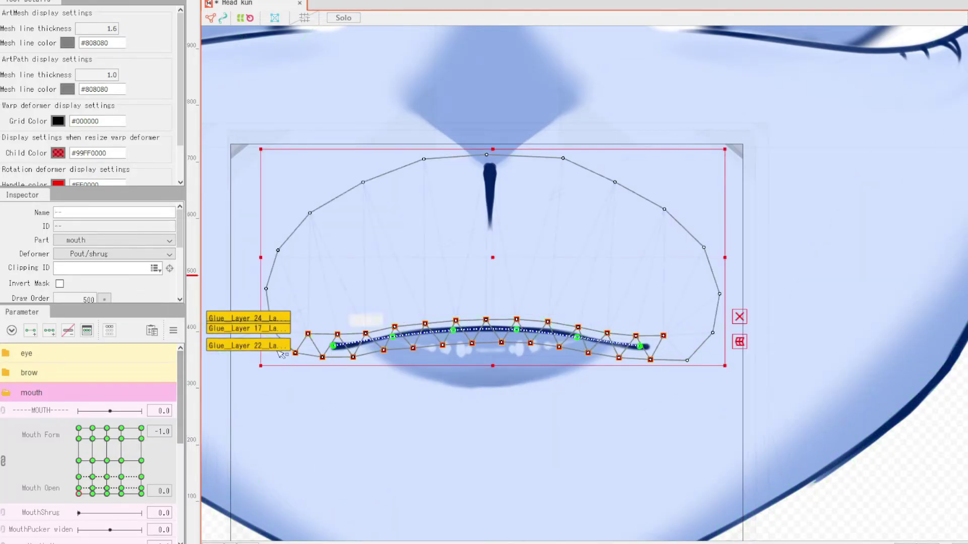
pyautogui.click(333, 346)
pyautogui.keyDown('shift'); pyautogui.click(311, 362); pyautogui.keyUp('shift')
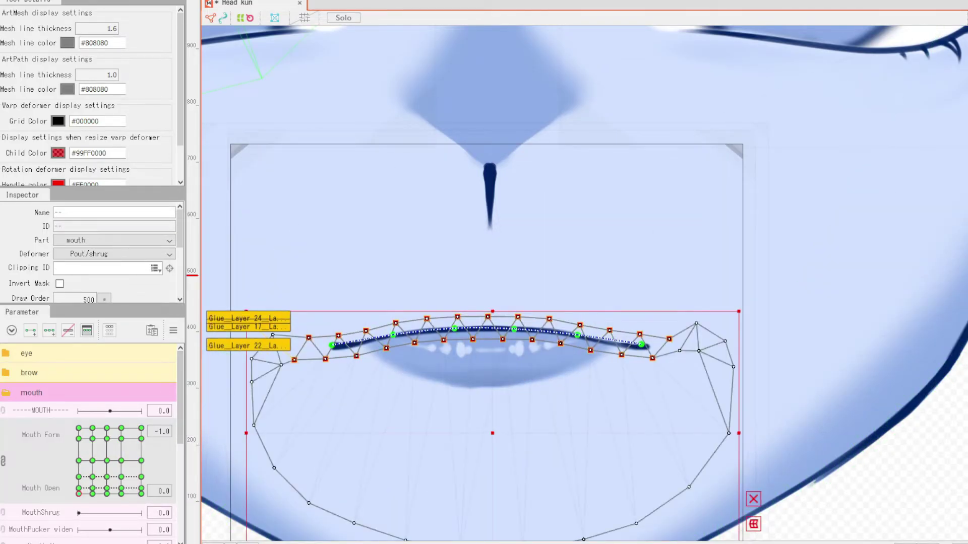
# Lower the two end deform path points of the lower lip a little and fine-tune the right one
pyautogui.click(332, 346)
pyautogui.keyDown('shift'); pyautogui.click(641, 345); pyautogui.keyUp('shift')
pyautogui.moveTo(490, 346); pyautogui.dragTo(494, 352)
pyautogui.click(641, 351)
pyautogui.moveTo(642, 352); pyautogui.dragTo(641, 350)
# Select the upper lip with its line, lower its two end deform path points, and raise the two middle ones slightly
pyautogui.click(555, 333)
pyautogui.keyDown('shift'); pyautogui.click(363, 302); pyautogui.keyUp('shift')
pyautogui.moveTo(333, 348); pyautogui.dragTo(334, 354)
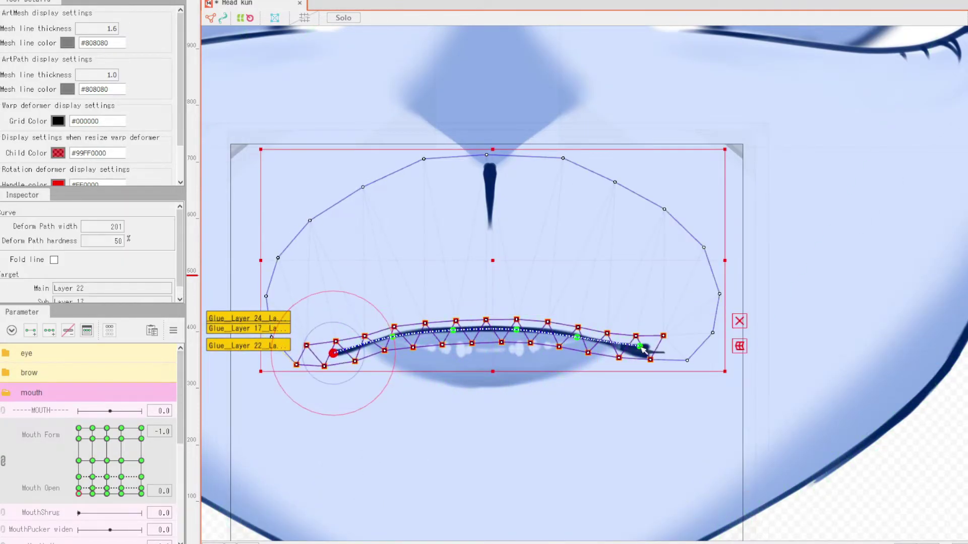
pyautogui.moveTo(640, 347); pyautogui.dragTo(640, 354)
pyautogui.click(453, 330)
pyautogui.keyDown('shift'); pyautogui.click(516, 329); pyautogui.keyUp('shift')
pyautogui.moveTo(483, 331); pyautogui.dragTo(489, 326)
# Match the two middle deform path points of the lower lip to the raised upper lip line
pyautogui.click(281, 319)
pyautogui.click(514, 327)
pyautogui.keyDown('shift'); pyautogui.click(454, 327); pyautogui.keyUp('shift')
# Clear the selection and sweep Mouth Form from -1.0 back towards 0.0 to check the frown
pyautogui.scroll(-3, 487, 326)
pyautogui.click(295, 471)
pyautogui.moveTo(79, 494); pyautogui.dragTo(95, 504)
pyautogui.click(106, 494)
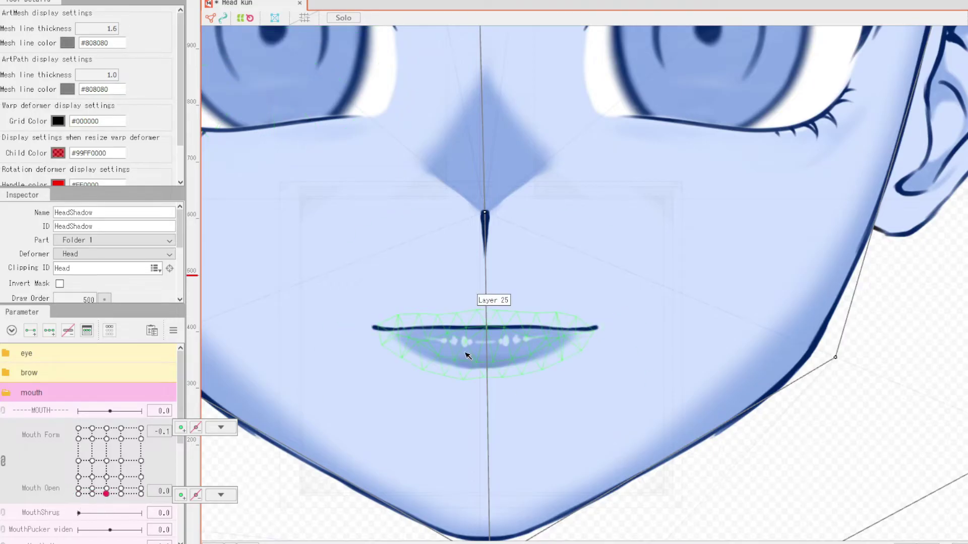
# Check the lower lip's ID against the Clipping ID of the lipStick mesh
pyautogui.click(469, 357)
pyautogui.doubleClick(97, 230)
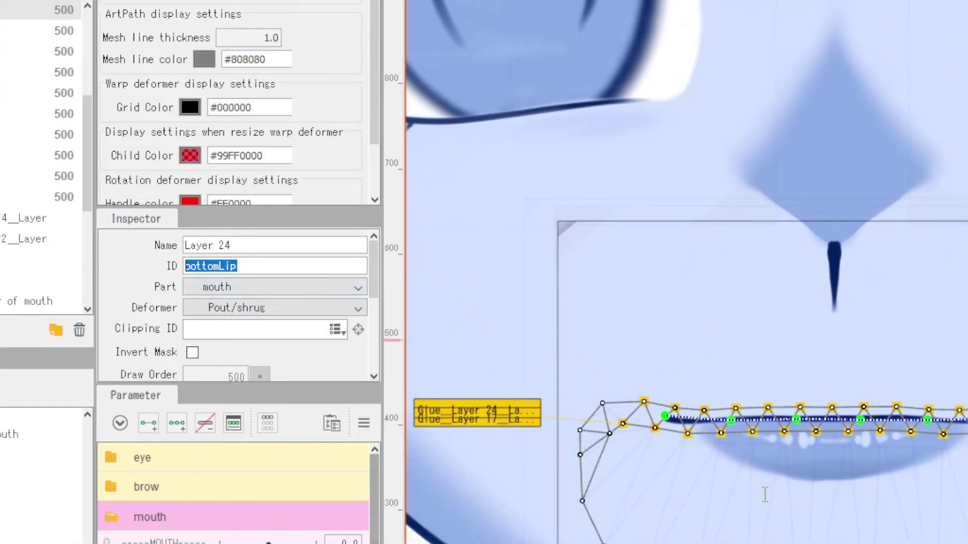
pyautogui.click(806, 490)
pyautogui.click(253, 333)
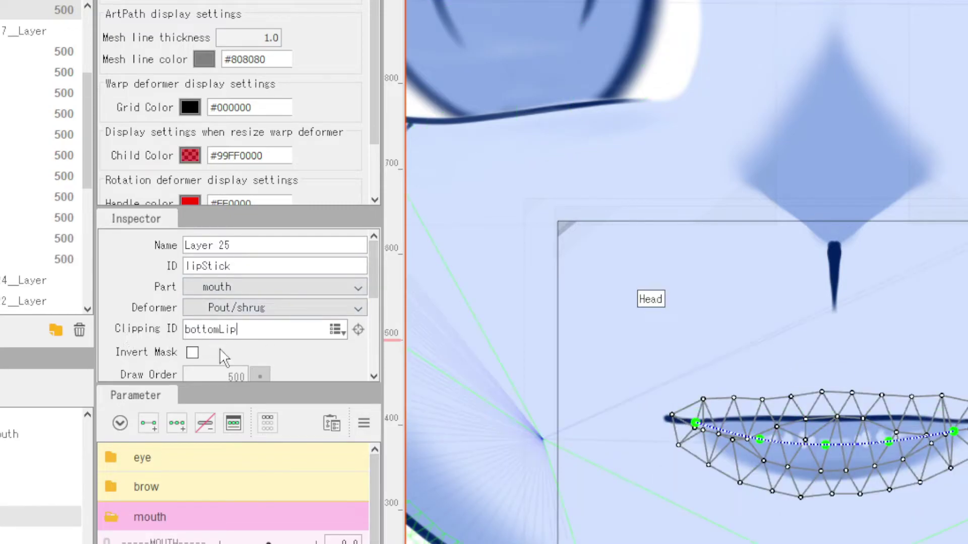
# Try to move the middle deform path point of the lipStick mesh, and undo it
pyautogui.click(825, 445)
pyautogui.moveTo(834, 439); pyautogui.dragTo(743, 428)
pyautogui.hotkey('ctrl', 'z')
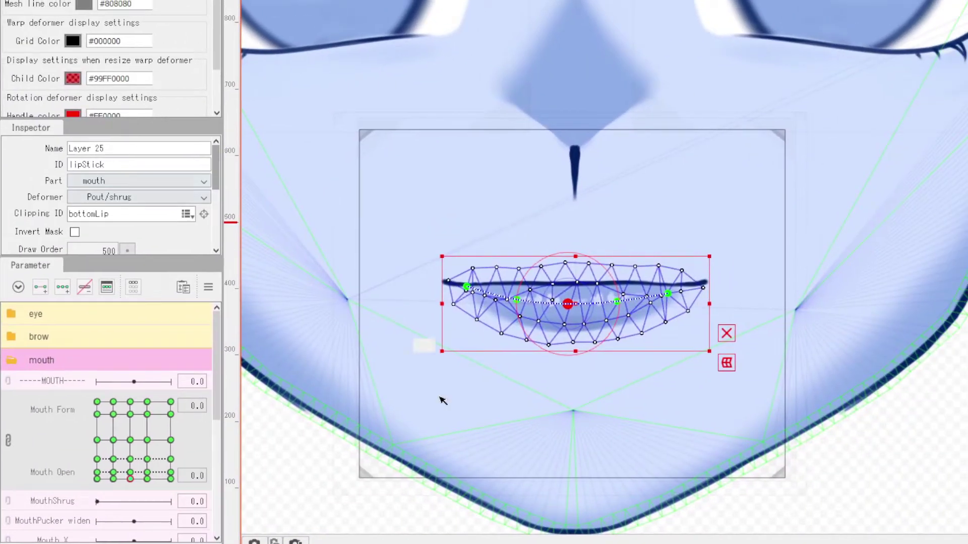
# Lower the two end deform path points of the lipStick mesh for the Mouth Form keys -0.5 and -1.0
pyautogui.scroll(2, 585, 303)
pyautogui.click(414, 278)
pyautogui.click(699, 287)
pyautogui.click(113, 479)
pyautogui.click(415, 277)
pyautogui.keyDown('shift'); pyautogui.click(699, 287); pyautogui.keyUp('shift')
pyautogui.click(96, 479)
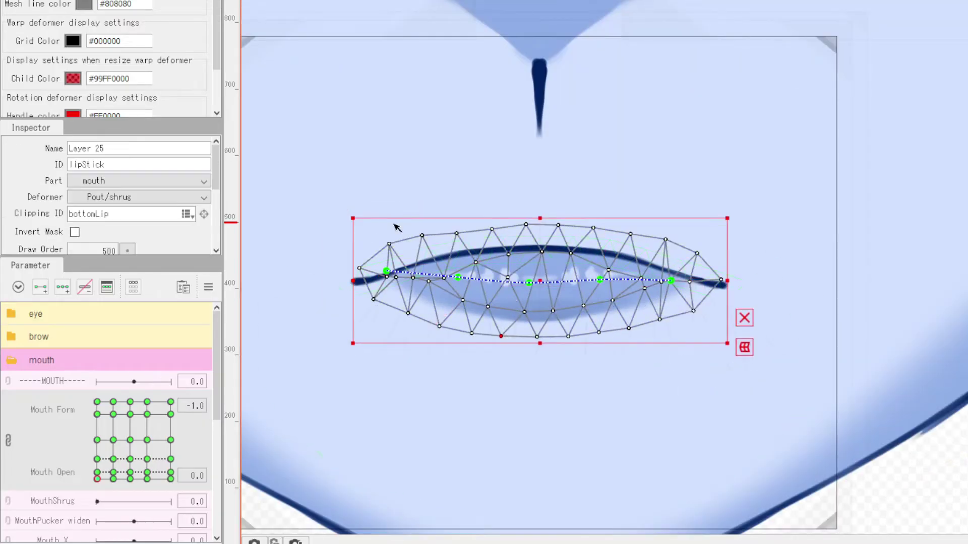
# Set Mouth Form to 1.2 and raise the two end deform path points of the upper lip slightly
pyautogui.click(140, 478)
pyautogui.moveTo(140, 479); pyautogui.dragTo(130, 478)
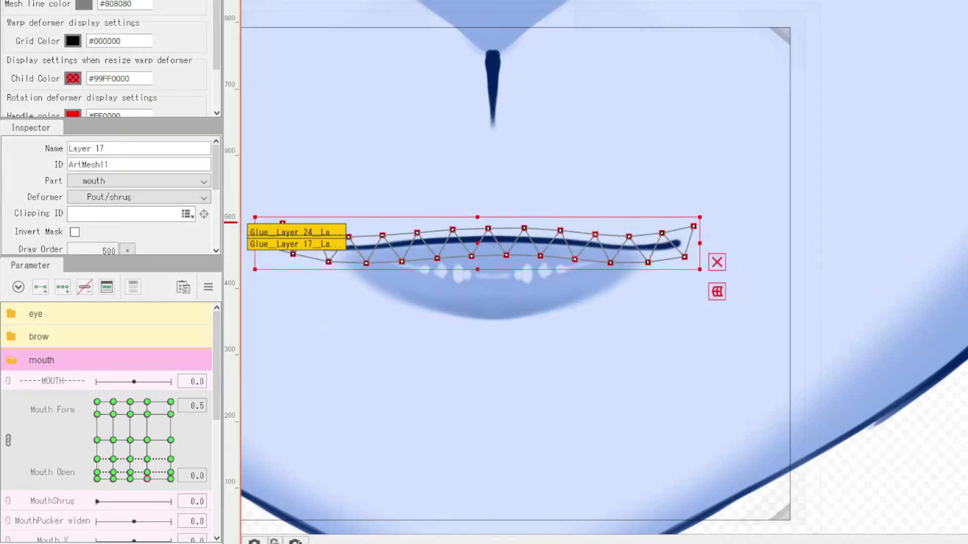
pyautogui.click(171, 476)
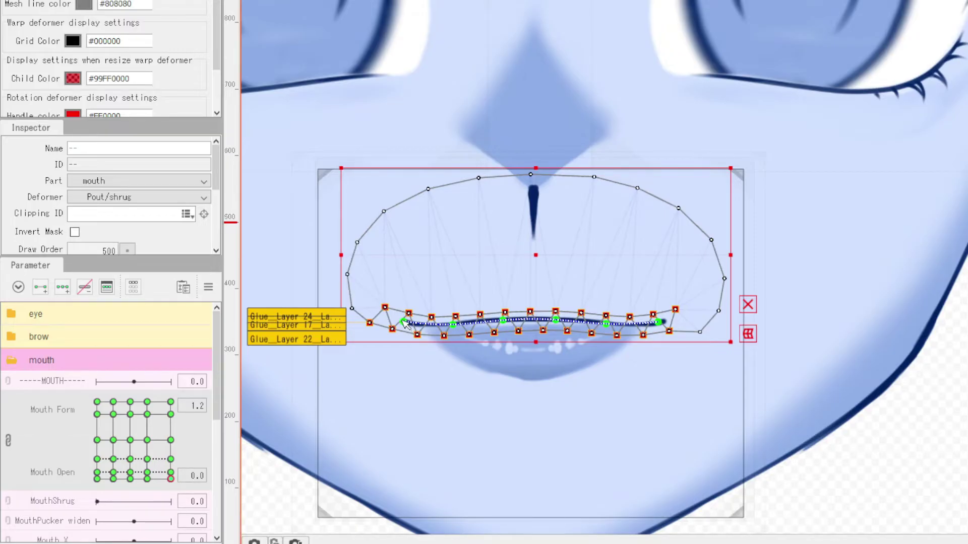
pyautogui.click(403, 322)
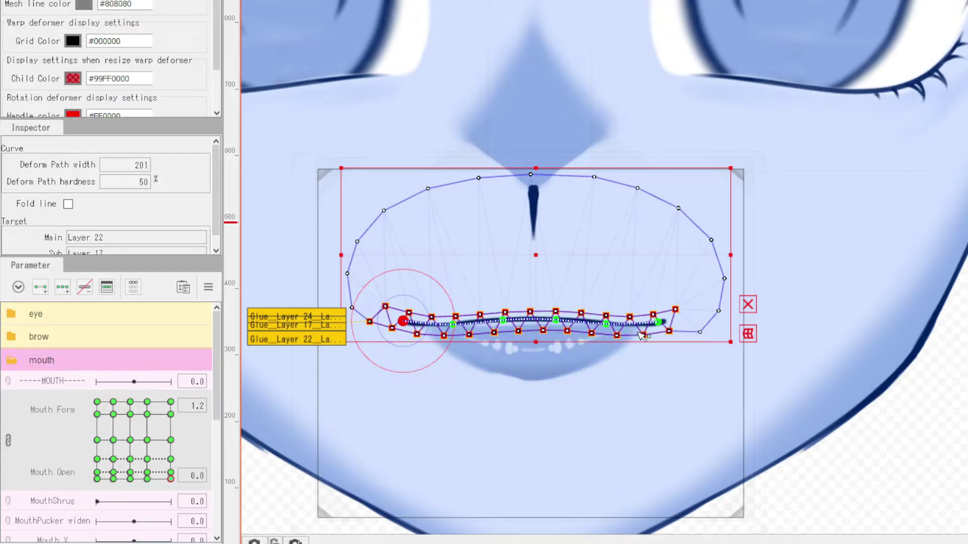
pyautogui.keyDown('shift'); pyautogui.click(661, 323); pyautogui.keyUp('shift')
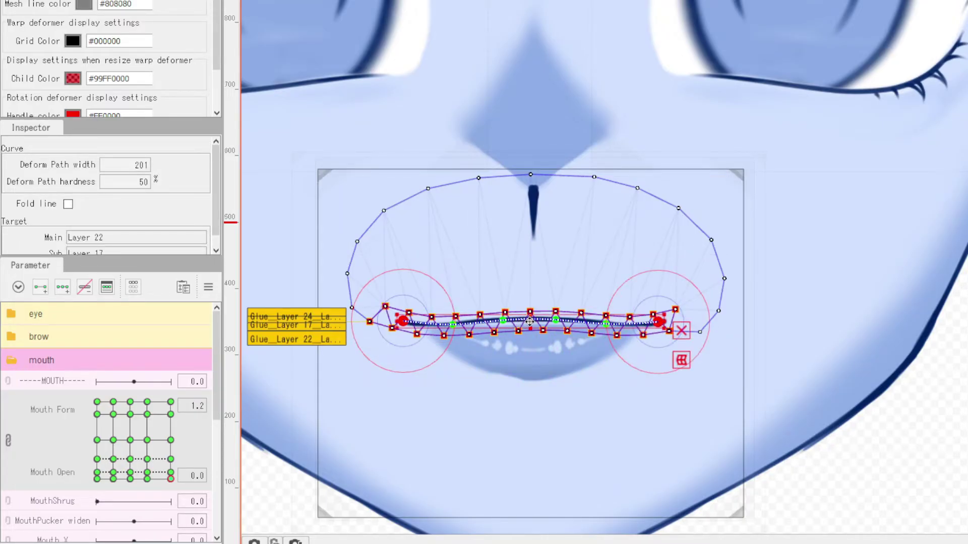
pyautogui.moveTo(530, 321); pyautogui.dragTo(529, 313)
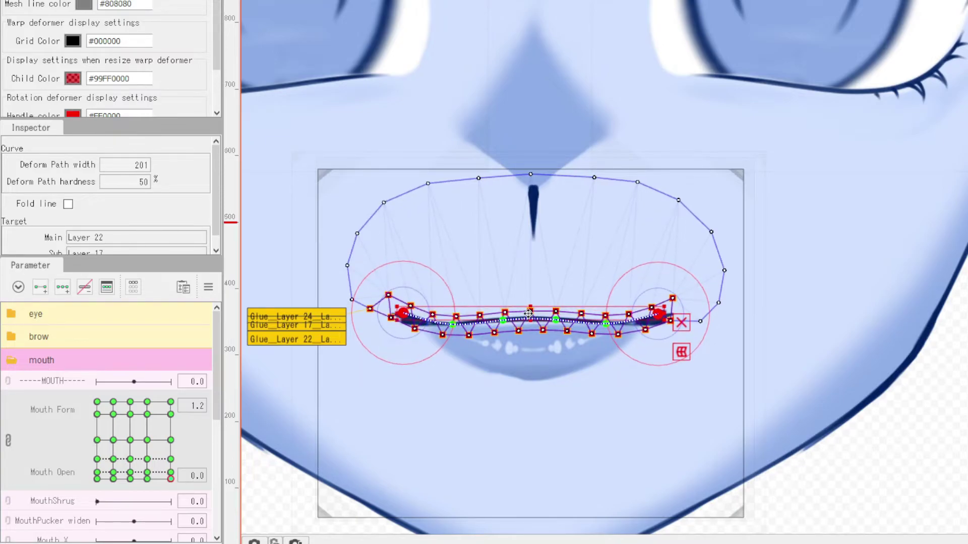
# Lower the two middle deform path points of the upper lip slightly at Mouth Form 1.2
pyautogui.click(505, 322)
pyautogui.click(555, 322)
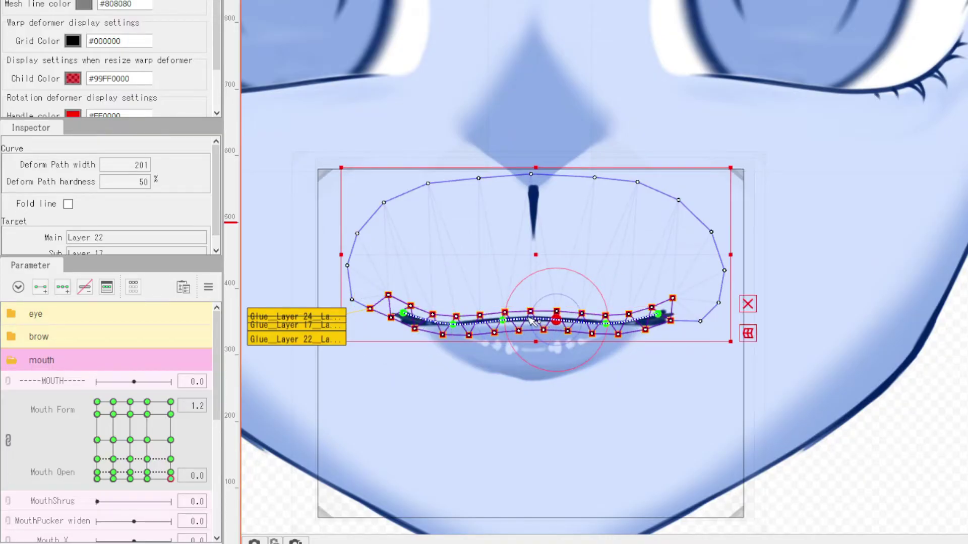
pyautogui.click(501, 324)
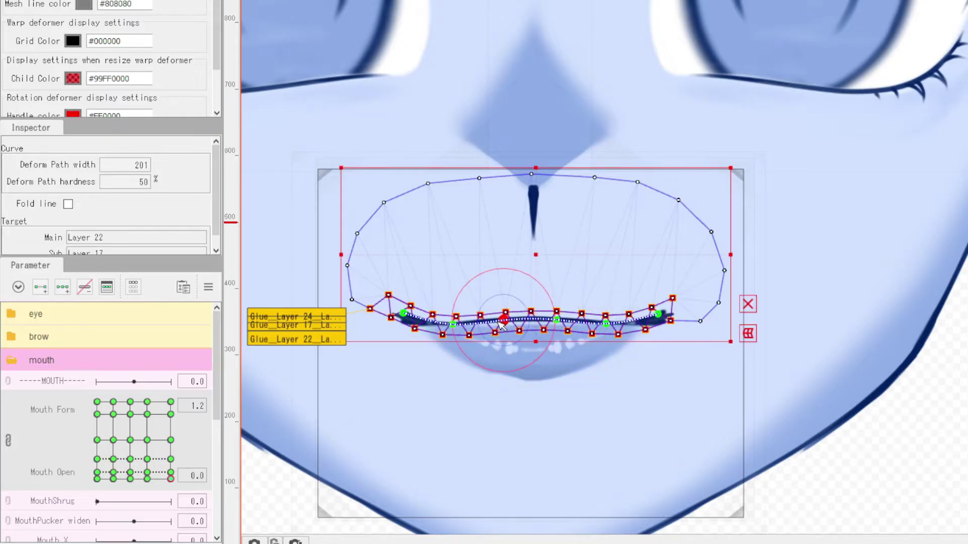
pyautogui.keyDown('shift'); pyautogui.click(557, 321); pyautogui.keyUp('shift')
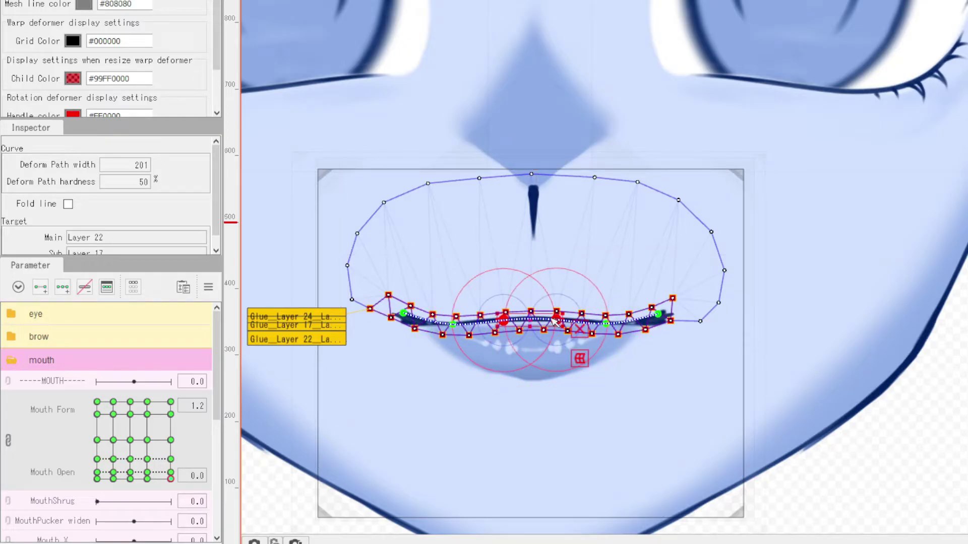
pyautogui.moveTo(528, 322); pyautogui.dragTo(524, 325)
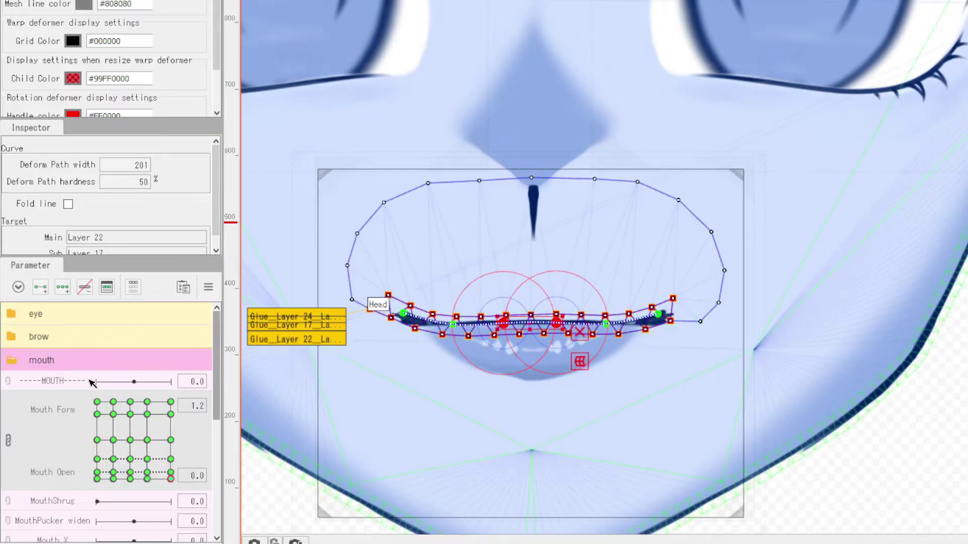
# Raise the two end deform path points of the lower lip and its line, and lower the two middle points slightly
pyautogui.click(403, 318)
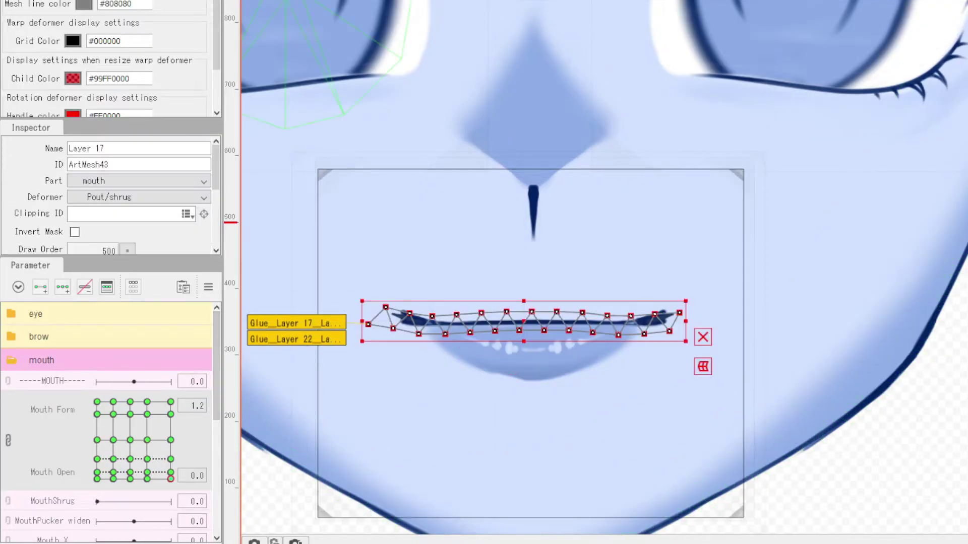
pyautogui.keyDown('shift'); pyautogui.click(430, 360); pyautogui.keyUp('shift')
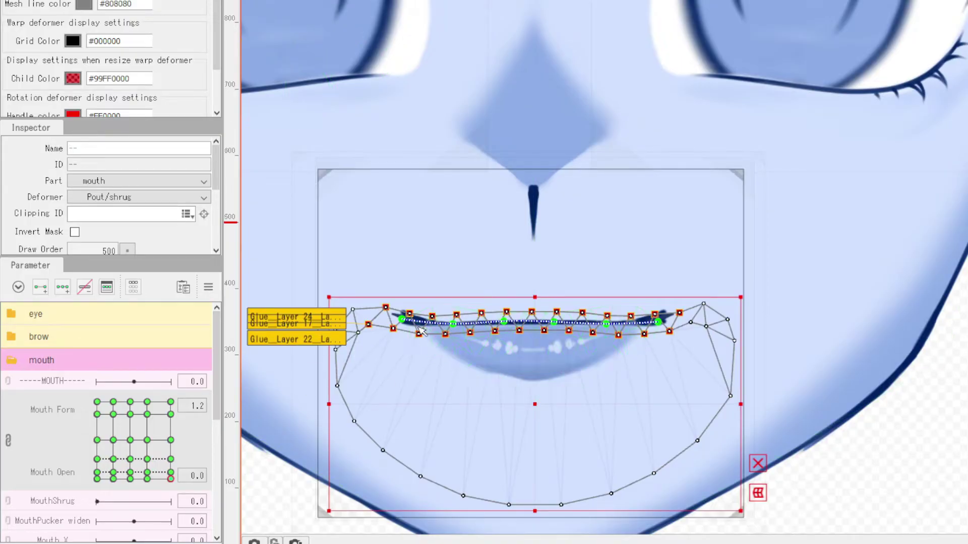
pyautogui.click(401, 320)
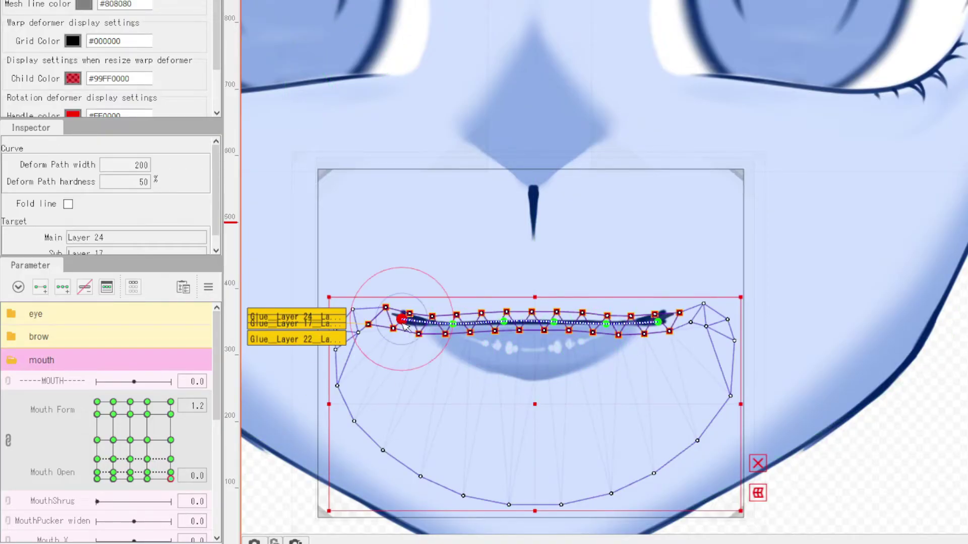
pyautogui.keyDown('shift'); pyautogui.click(658, 322); pyautogui.keyUp('shift')
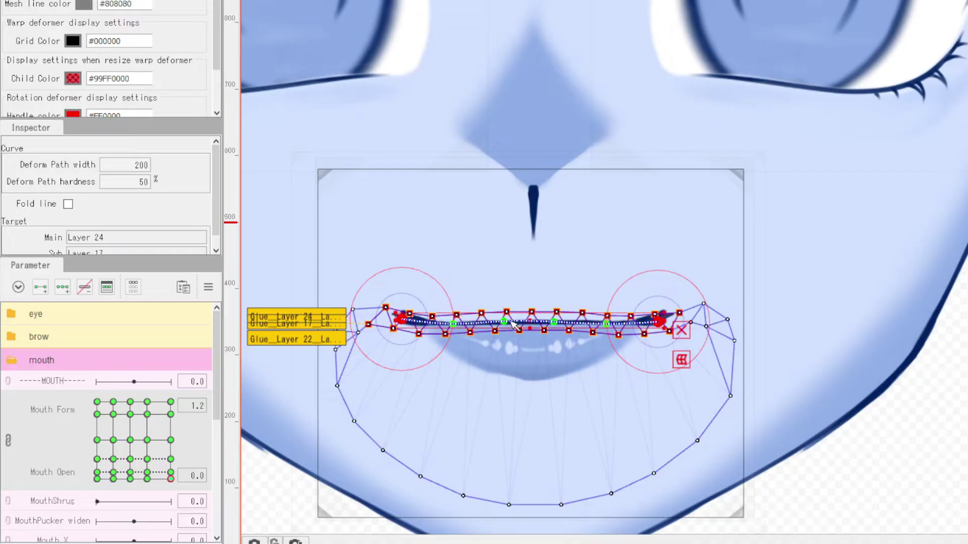
pyautogui.moveTo(531, 321); pyautogui.dragTo(531, 309)
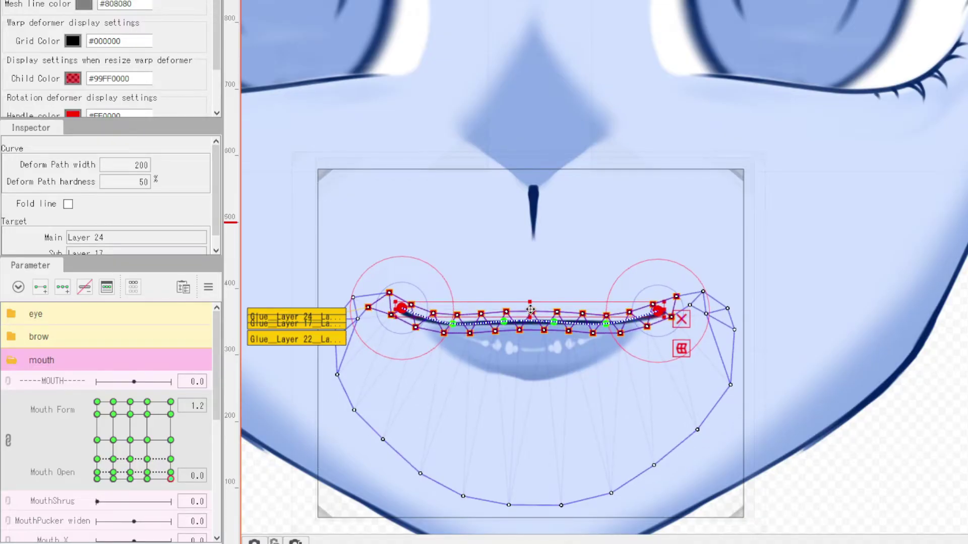
pyautogui.click(503, 323)
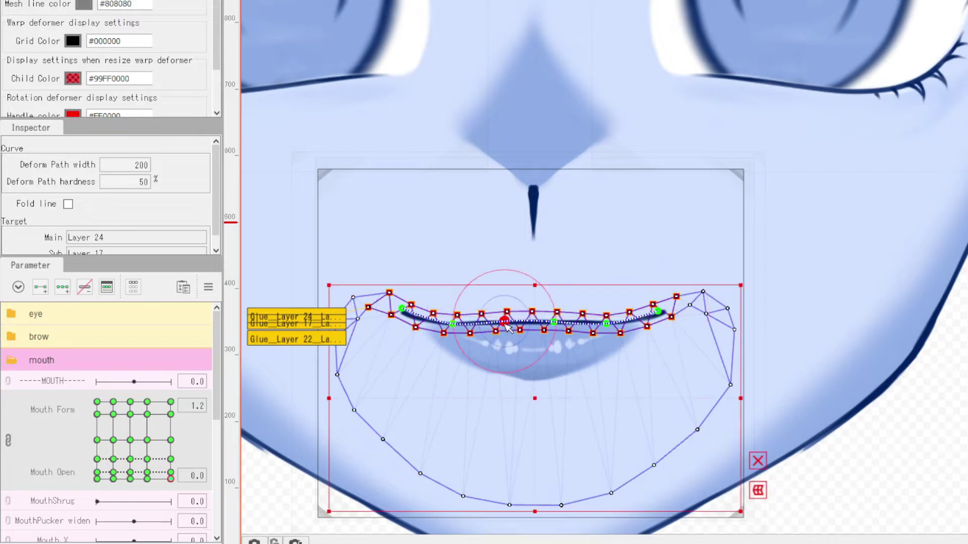
pyautogui.keyDown('shift'); pyautogui.click(554, 322); pyautogui.keyUp('shift')
pyautogui.moveTo(530, 323); pyautogui.dragTo(527, 325)
# Raise the middle deform path point of the lipStick mesh and the two points beside it slightly
pyautogui.click(531, 374)
pyautogui.scroll(2, 532, 375)
pyautogui.moveTo(501, 392); pyautogui.dragTo(498, 401)
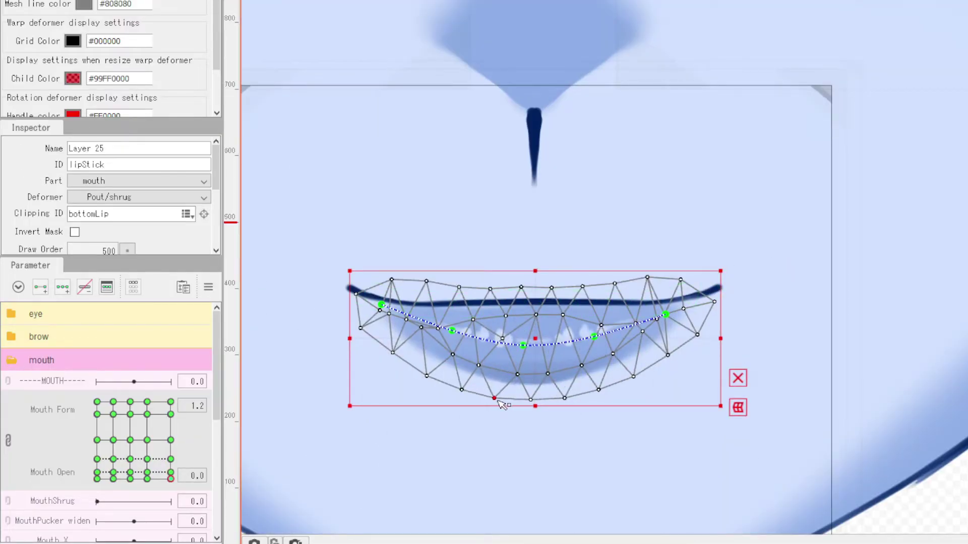
pyautogui.click(559, 357)
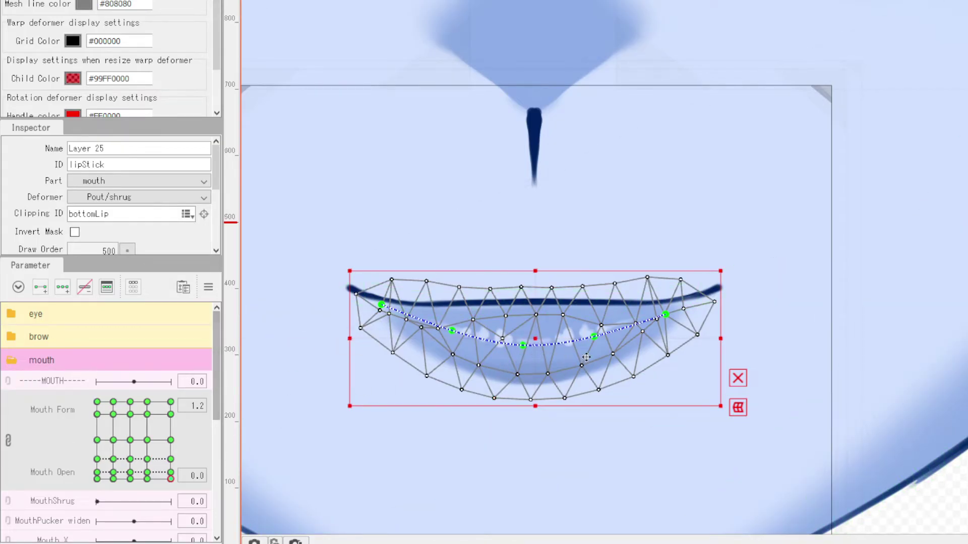
pyautogui.click(738, 378)
pyautogui.click(523, 346)
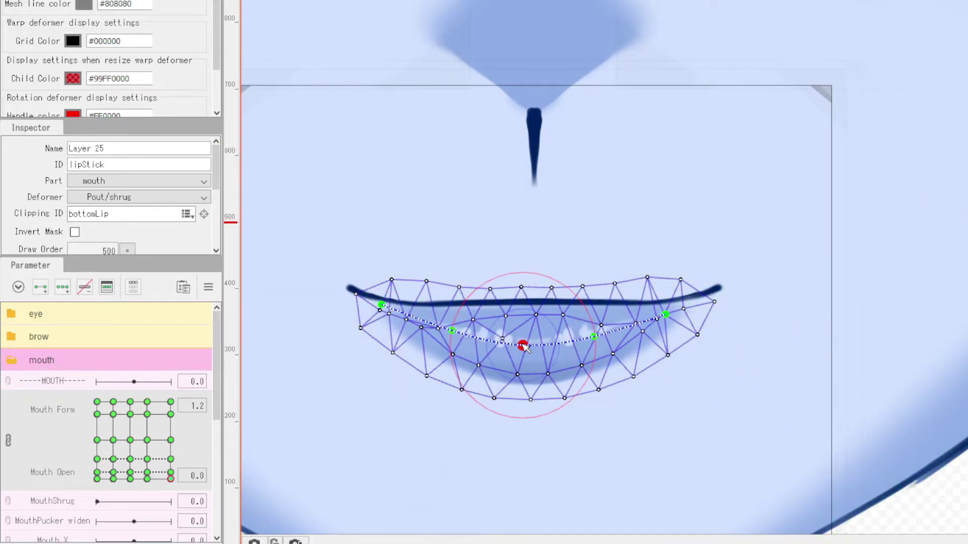
pyautogui.moveTo(523, 346); pyautogui.dragTo(524, 340)
pyautogui.click(595, 337)
pyautogui.keyDown('shift'); pyautogui.click(453, 333); pyautogui.keyUp('shift')
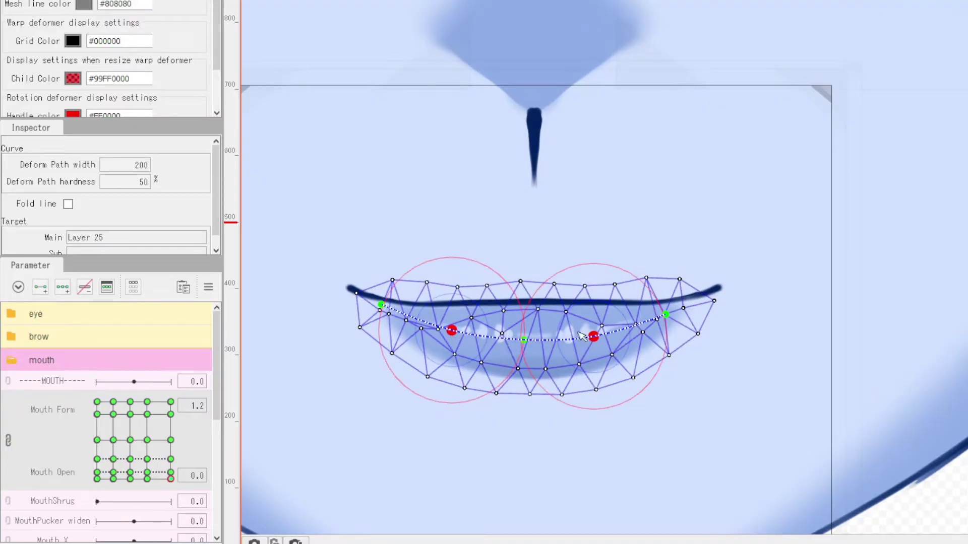
pyautogui.moveTo(592, 336); pyautogui.dragTo(592, 332)
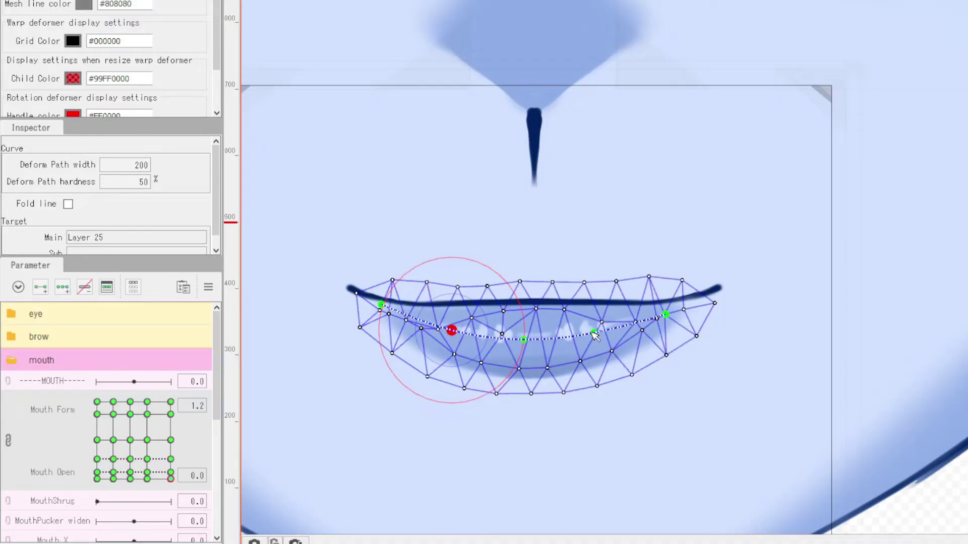
pyautogui.moveTo(454, 331); pyautogui.dragTo(454, 327)
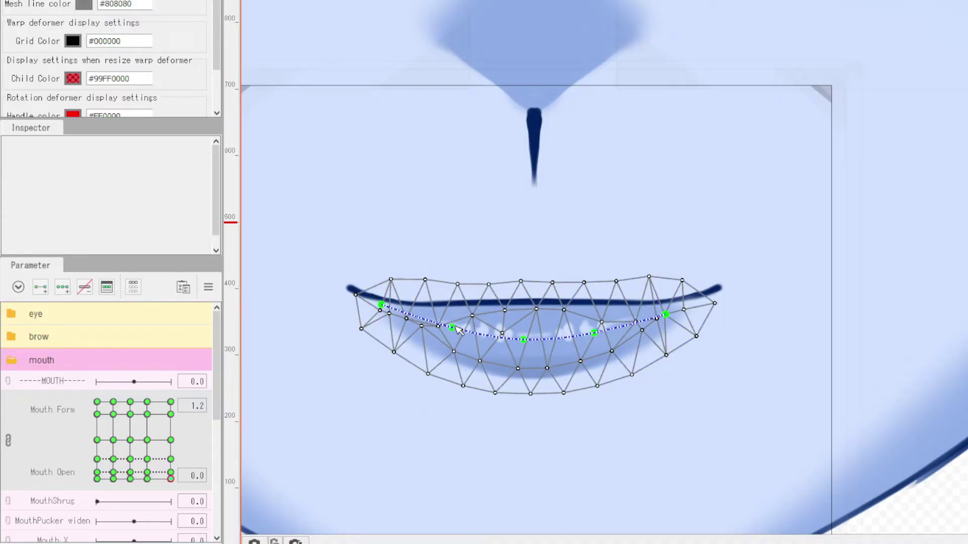
# Examine how the lipStick mesh and its end deform path point fit the corner of the smiling mouth
pyautogui.scroll(-3, 461, 285)
pyautogui.click(850, 358)
pyautogui.scroll(1, 421, 268)
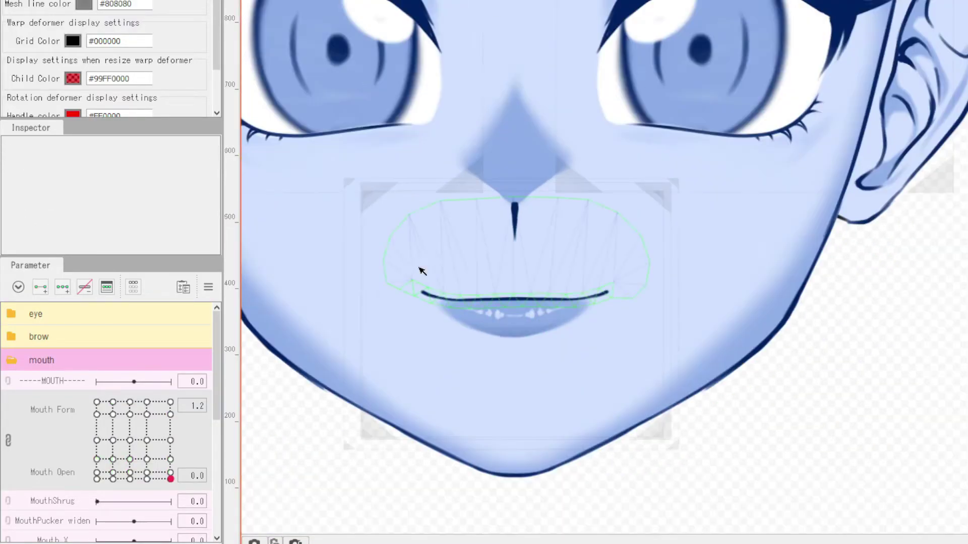
pyautogui.scroll(1, 562, 303)
pyautogui.click(566, 308)
pyautogui.scroll(3, 565, 308)
pyautogui.click(593, 301)
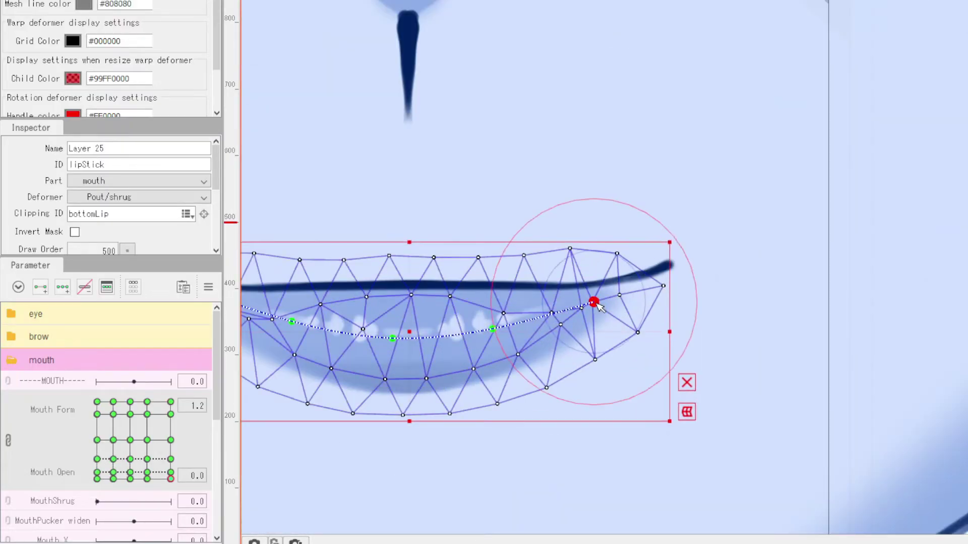
pyautogui.scroll(-3, 595, 295)
pyautogui.click(379, 399)
# Preview the closed mouth by sweeping Mouth Form between 1.2 and -1.0, ending at 1.2
pyautogui.moveTo(171, 479); pyautogui.dragTo(120, 524)
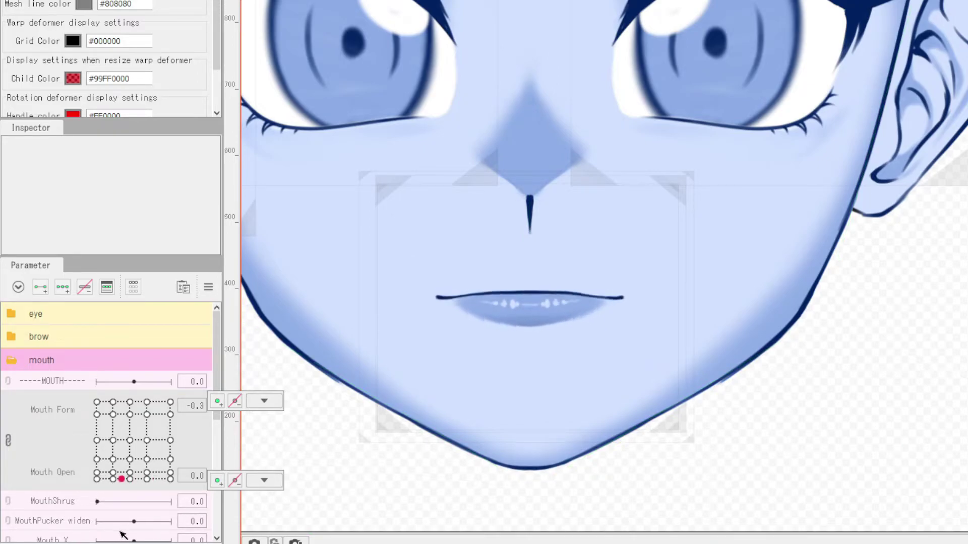
pyautogui.click(264, 401)
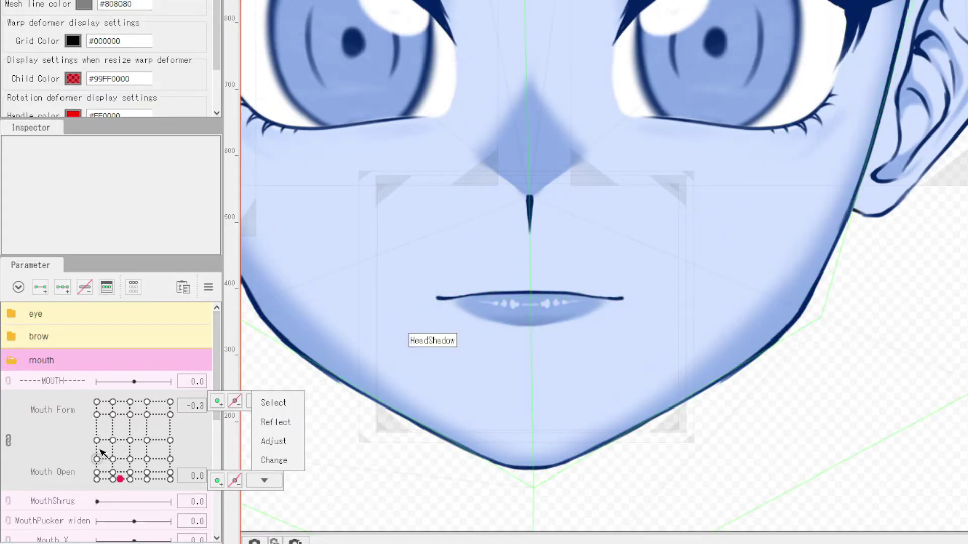
pyautogui.moveTo(120, 483); pyautogui.dragTo(172, 483)
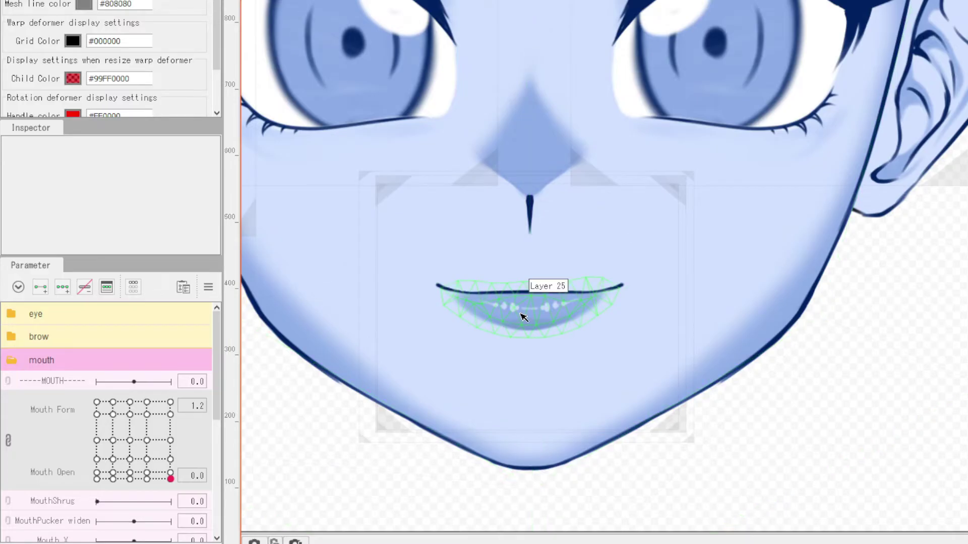
pyautogui.moveTo(171, 478); pyautogui.dragTo(86, 488)
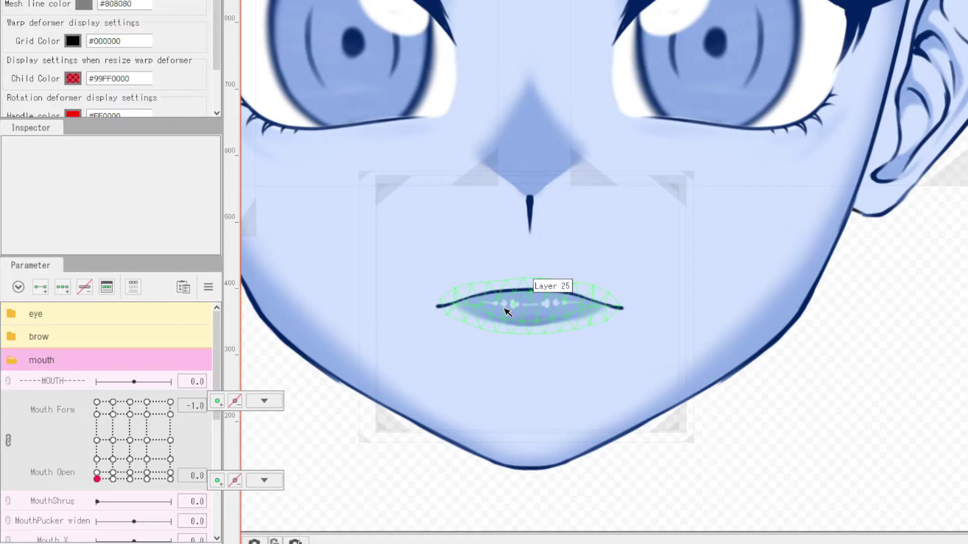
pyautogui.click(255, 398)
pyautogui.moveTo(103, 483); pyautogui.dragTo(225, 501)
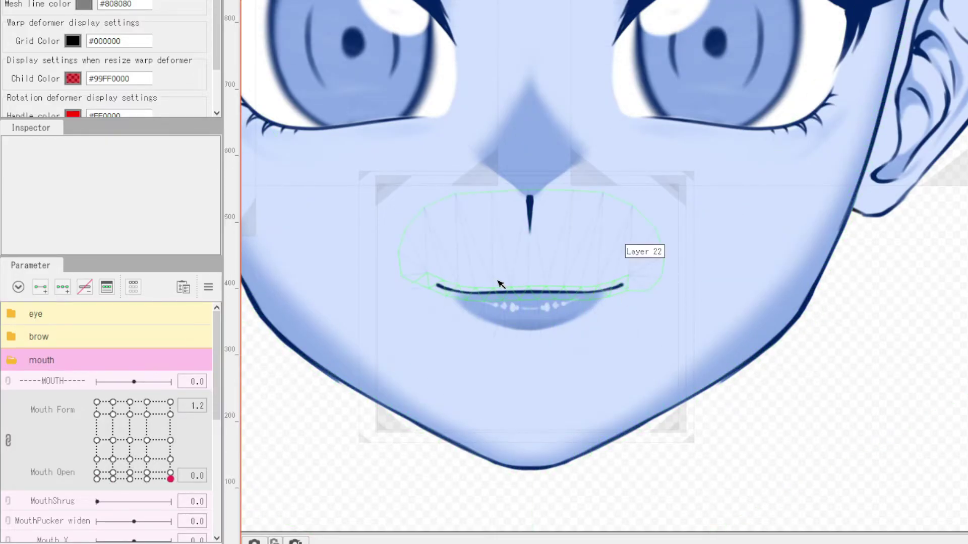
# Select the upper lip together with its line, set Mouth Open to 0.1, and raise them slightly
pyautogui.scroll(2, 502, 286)
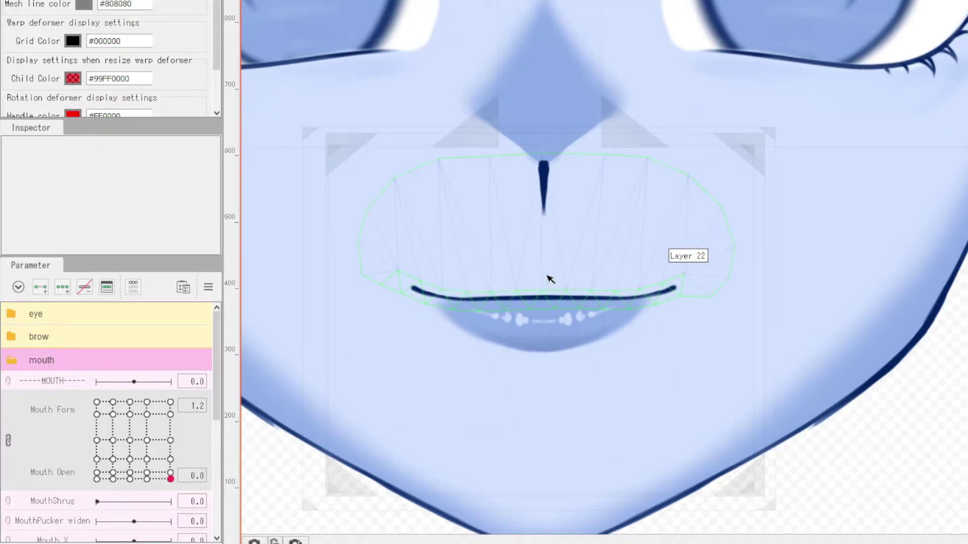
pyautogui.click(542, 297)
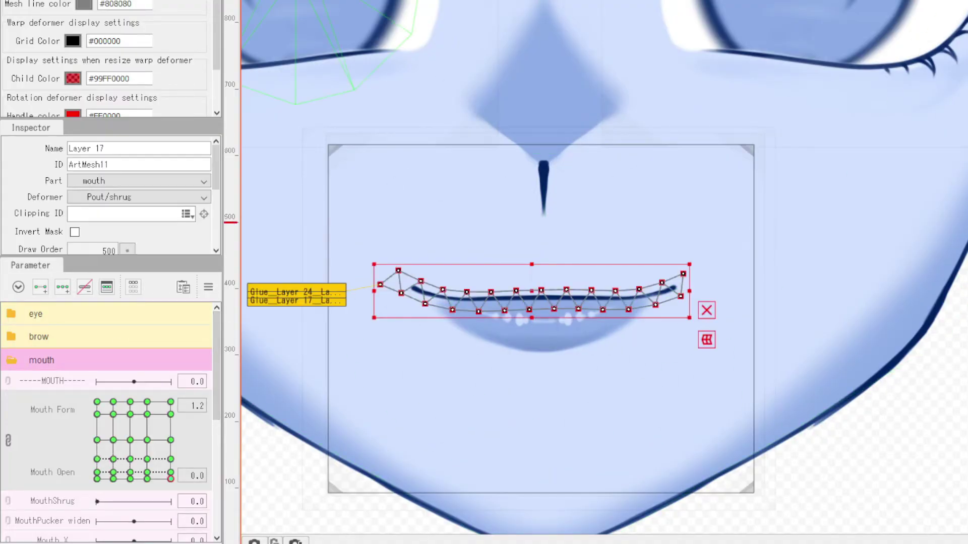
pyautogui.keyDown('shift'); pyautogui.click(542, 231); pyautogui.keyUp('shift')
pyautogui.click(171, 479)
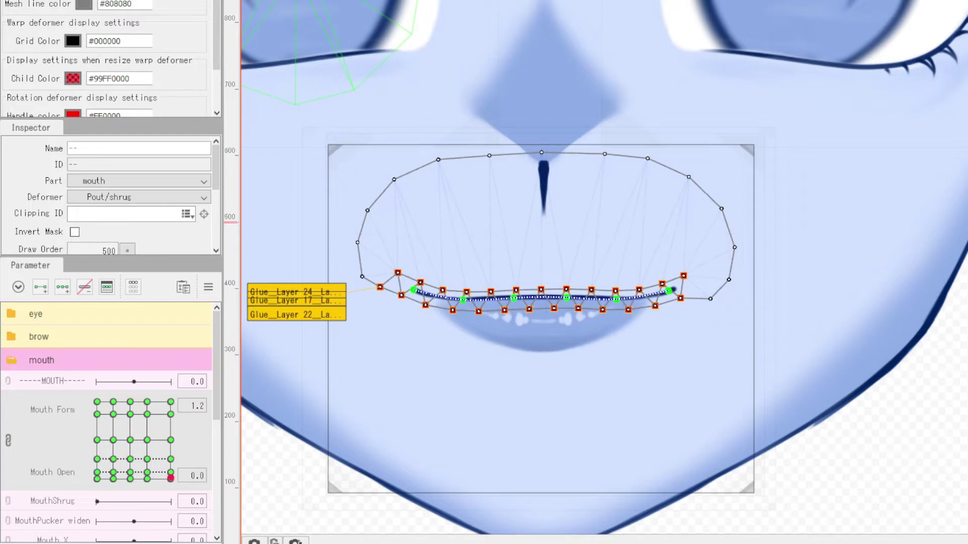
pyautogui.moveTo(179, 480); pyautogui.dragTo(177, 492)
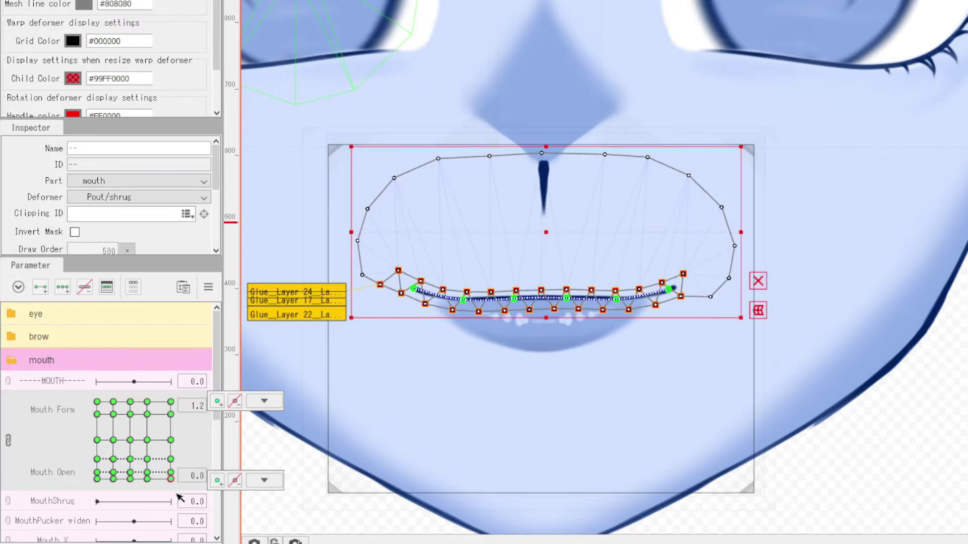
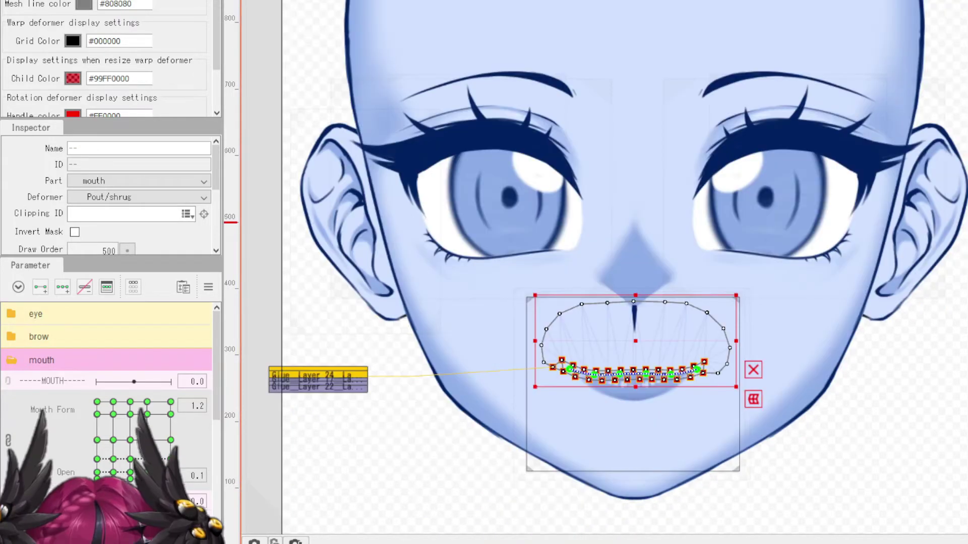
pyautogui.scroll(2, 646, 400)
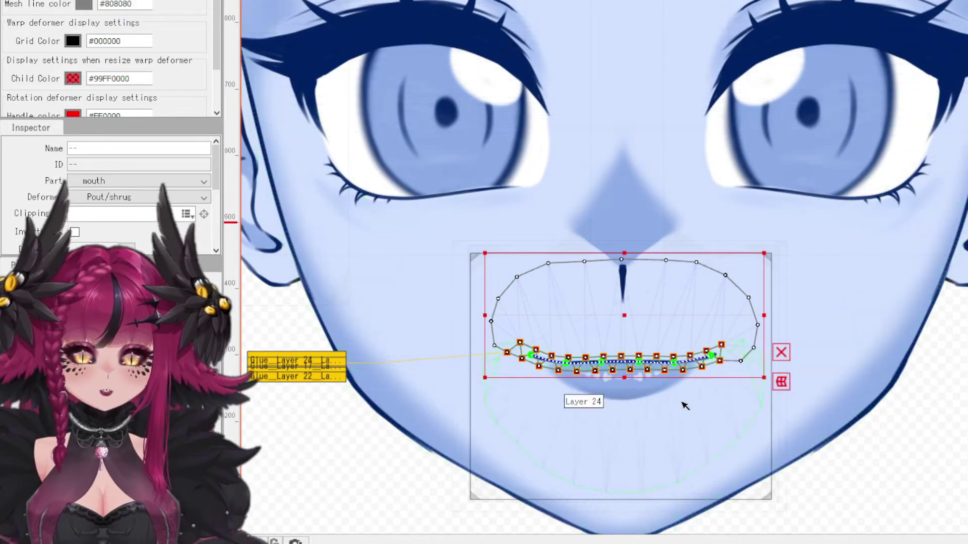
pyautogui.scroll(3, 662, 370)
pyautogui.moveTo(607, 301); pyautogui.dragTo(607, 297)
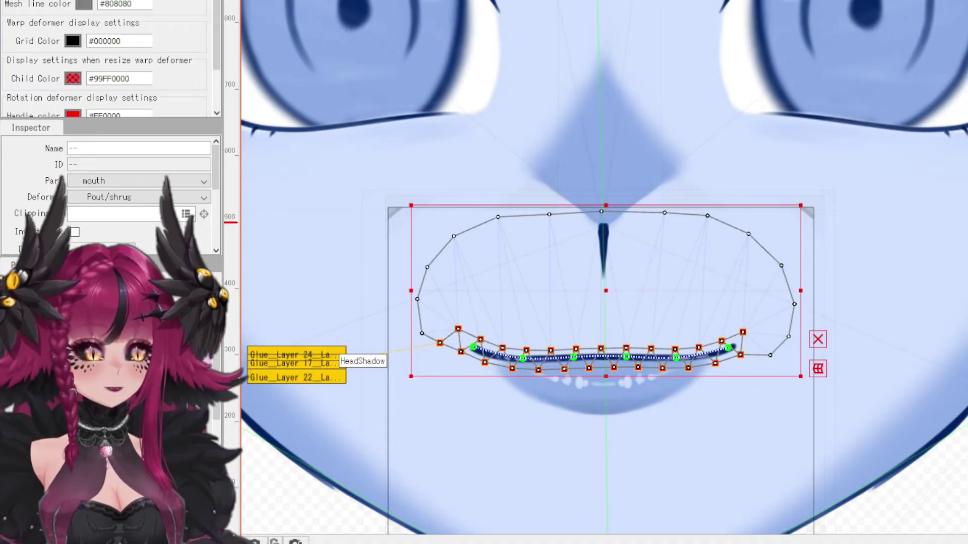
# Lower the two middle deform path points of the lower lip and its line, followed by all four inner points, to part the lips
pyautogui.click(527, 432)
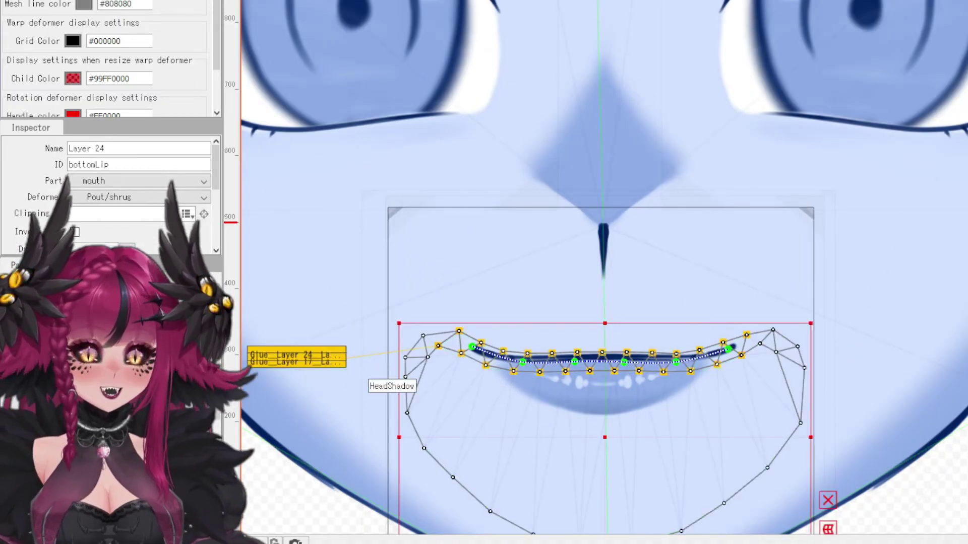
pyautogui.keyDown('shift'); pyautogui.click(542, 369); pyautogui.keyUp('shift')
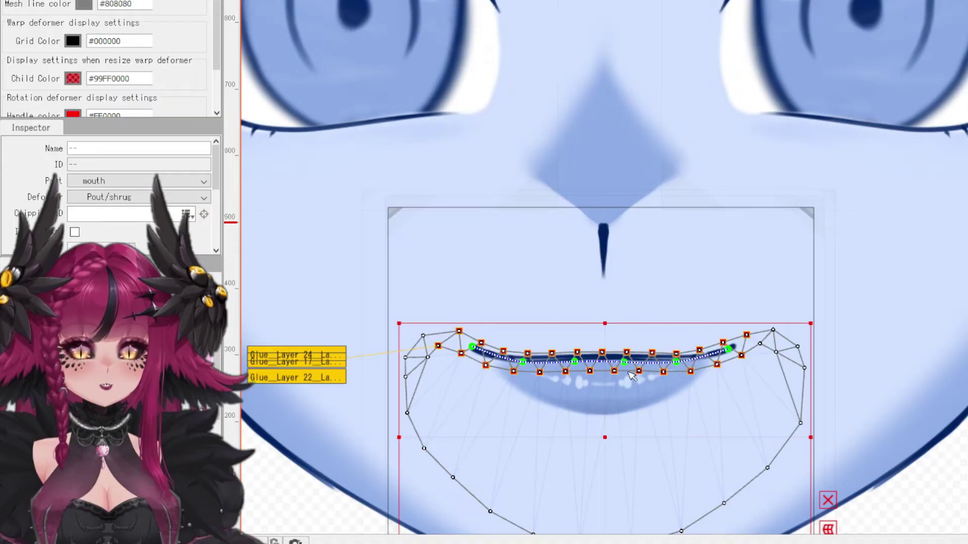
pyautogui.click(575, 363)
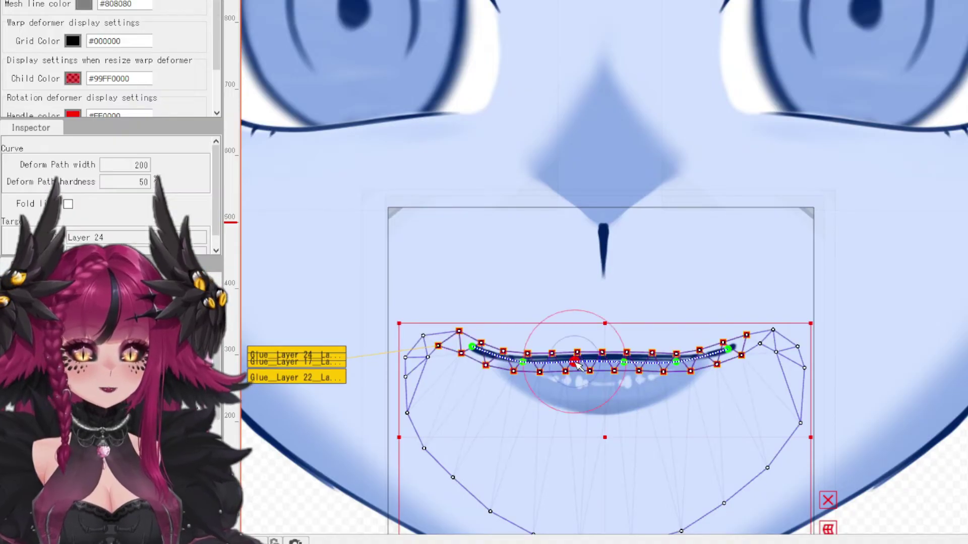
pyautogui.click(624, 363)
pyautogui.moveTo(599, 362); pyautogui.dragTo(598, 374)
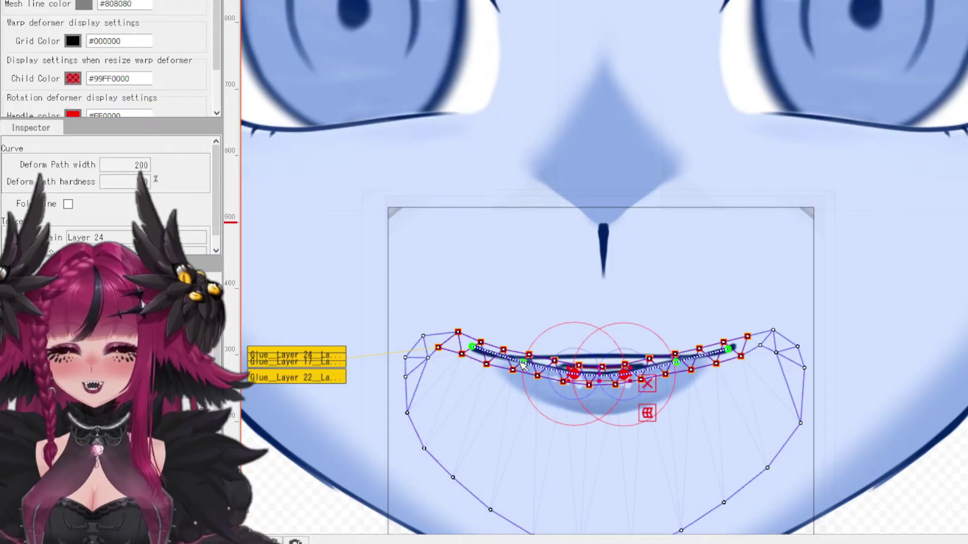
pyautogui.click(523, 363)
pyautogui.click(675, 363)
pyautogui.moveTo(601, 369); pyautogui.dragTo(600, 387)
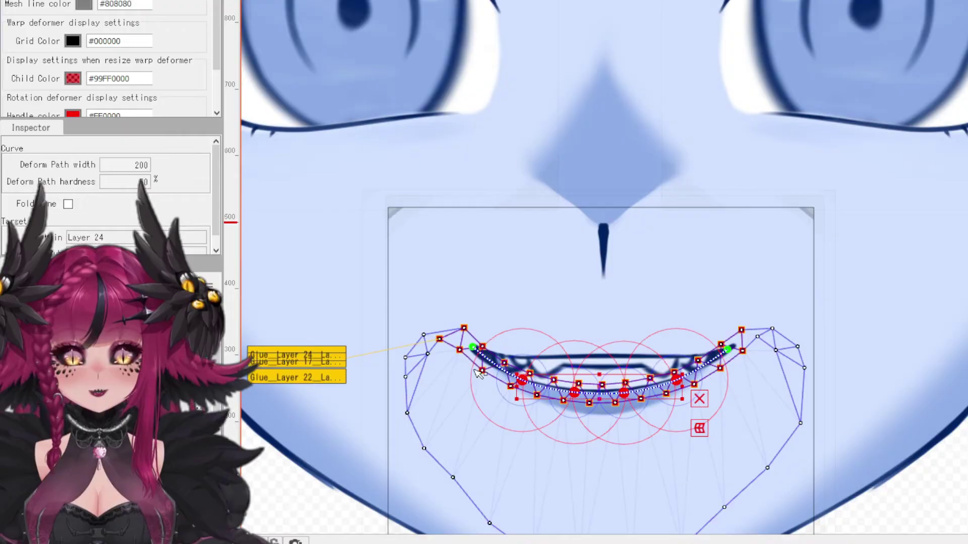
# Raise the two corner deform path points of the lower lip and its line slightly
pyautogui.click(473, 348)
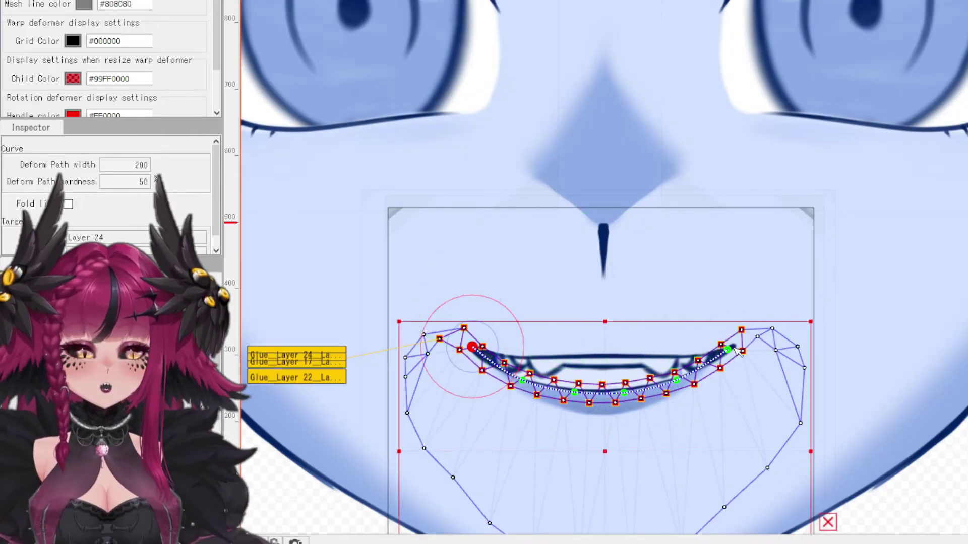
pyautogui.keyDown('shift'); pyautogui.click(728, 348); pyautogui.keyUp('shift')
pyautogui.moveTo(601, 349); pyautogui.dragTo(603, 347)
# Lower the four inner deform path points of the lower lip and its line to open the smile wider
pyautogui.click(524, 382)
pyautogui.click(676, 381)
pyautogui.keyDown('shift'); pyautogui.click(523, 382); pyautogui.keyUp('shift')
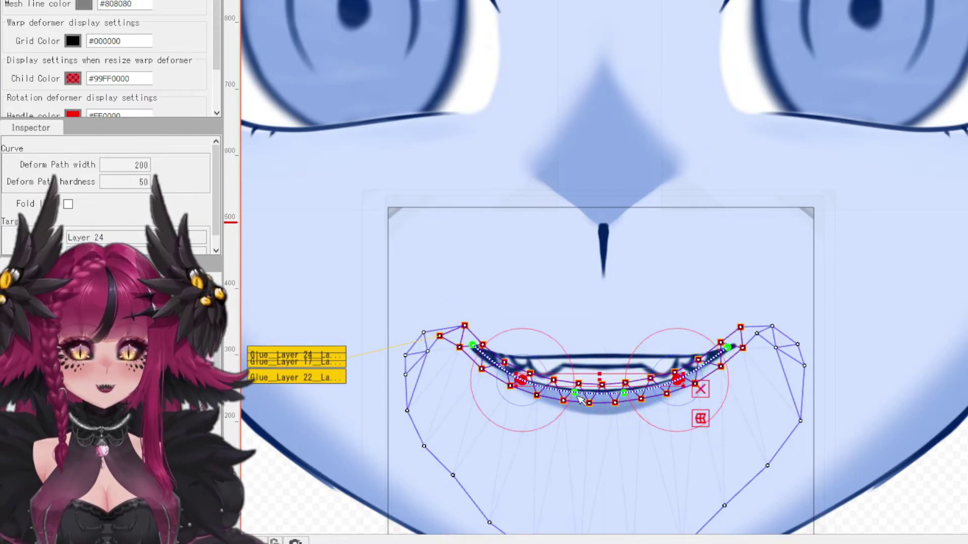
pyautogui.keyDown('shift'); pyautogui.click(575, 392); pyautogui.keyUp('shift')
pyautogui.keyDown('shift'); pyautogui.click(625, 392); pyautogui.keyUp('shift')
pyautogui.moveTo(602, 388); pyautogui.dragTo(593, 401)
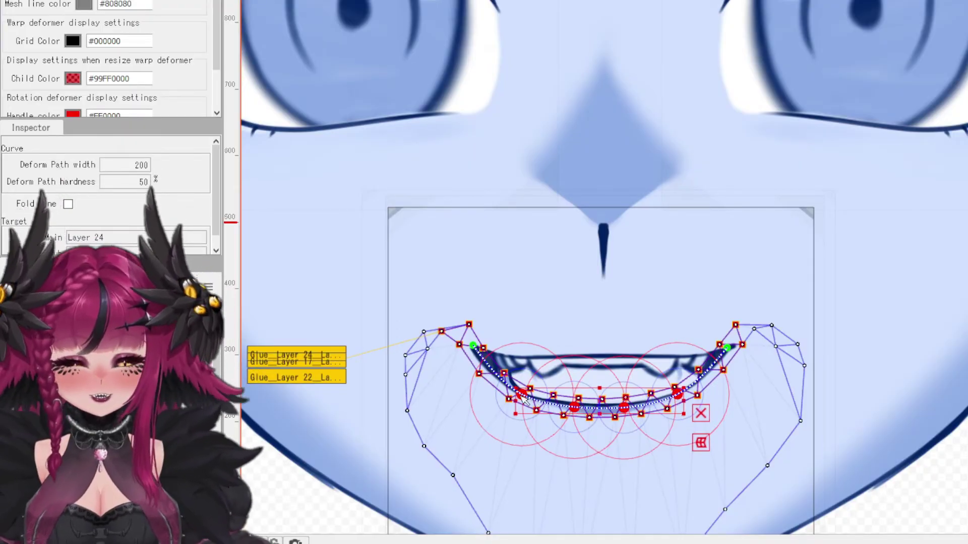
# Move both mouth corner points of the lip slightly downward to refine the corners
pyautogui.click(543, 329)
pyautogui.scroll(3, 511, 343)
pyautogui.moveTo(434, 349); pyautogui.dragTo(430, 359)
pyautogui.moveTo(947, 350); pyautogui.dragTo(934, 361)
pyautogui.scroll(-2, 934, 361)
# Raise the outer pair of inner deform path points on the lower lip and its line slightly
pyautogui.moveTo(779, 444); pyautogui.dragTo(619, 325)
pyautogui.click(587, 336)
pyautogui.scroll(2, 574, 342)
pyautogui.click(411, 298)
pyautogui.click(514, 324)
pyautogui.keyDown('shift'); pyautogui.click(614, 325); pyautogui.keyUp('shift')
pyautogui.click(412, 298)
pyautogui.keyDown('shift'); pyautogui.click(720, 298); pyautogui.keyUp('shift')
pyautogui.moveTo(567, 296); pyautogui.dragTo(567, 290)
pyautogui.scroll(-2, 582, 277)
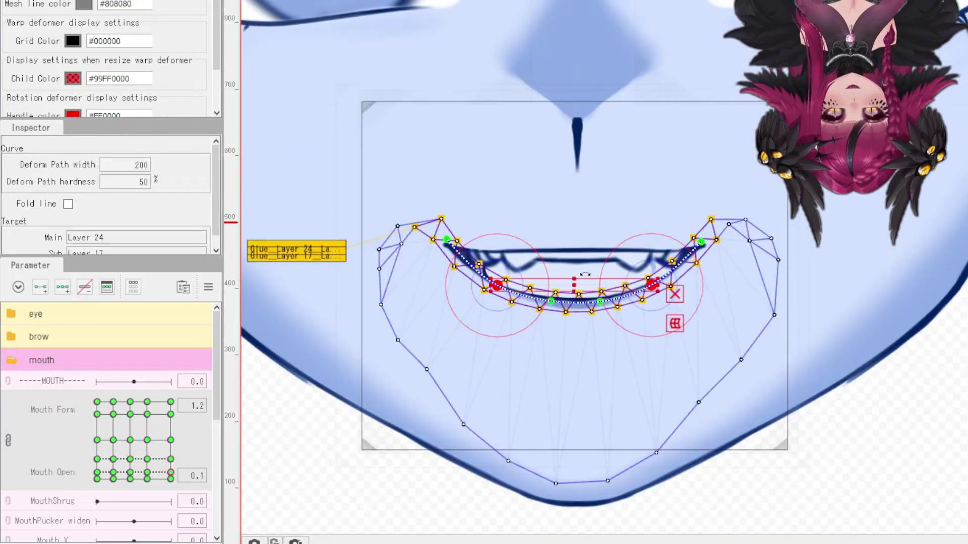
# Raise the bottom outline vertices of the lower lip mesh closer to the lip line
pyautogui.click(463, 425)
pyautogui.keyDown('shift'); pyautogui.click(508, 461); pyautogui.keyUp('shift')
pyautogui.keyDown('shift'); pyautogui.click(557, 483); pyautogui.keyUp('shift')
pyautogui.keyDown('shift'); pyautogui.click(607, 481); pyautogui.keyUp('shift')
pyautogui.keyDown('shift'); pyautogui.click(656, 453); pyautogui.keyUp('shift')
pyautogui.moveTo(655, 455); pyautogui.dragTo(654, 428)
pyautogui.click(580, 439)
pyautogui.moveTo(581, 456); pyautogui.dragTo(581, 439)
pyautogui.moveTo(509, 434); pyautogui.dragTo(508, 422)
pyautogui.click(353, 413)
# Lower the centre and neighbouring deform path points of the lipStick mesh at Mouth Open 0.1 to match the lower lip
pyautogui.moveTo(170, 473)
pyautogui.mouseDown()
pyautogui.moveTo(169, 488)
pyautogui.moveTo(180, 468)
pyautogui.mouseUp()
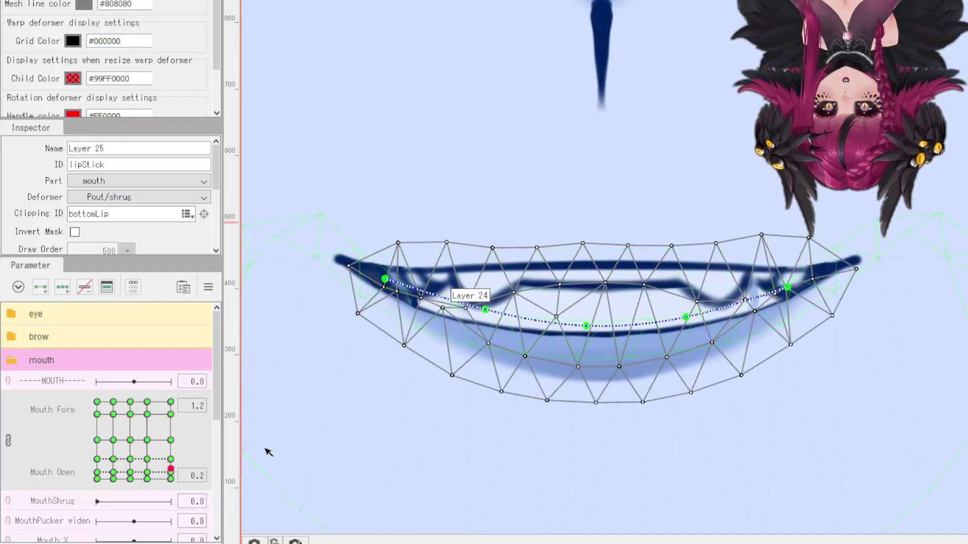
pyautogui.click(586, 326)
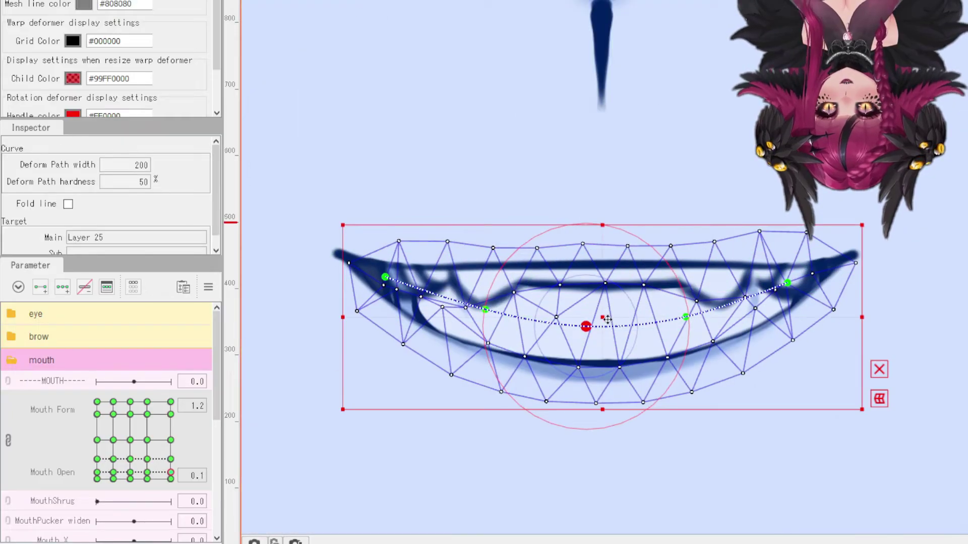
pyautogui.moveTo(586, 327); pyautogui.dragTo(583, 346)
pyautogui.moveTo(474, 298); pyautogui.dragTo(698, 356)
pyautogui.moveTo(588, 325); pyautogui.dragTo(585, 378)
# Spread the side and end deform path points of the lipStick mesh outward, lowering the ends slightly
pyautogui.click(456, 359)
pyautogui.moveTo(483, 367); pyautogui.dragTo(460, 367)
pyautogui.moveTo(687, 375); pyautogui.dragTo(702, 376)
pyautogui.moveTo(787, 283); pyautogui.dragTo(802, 290)
pyautogui.moveTo(385, 277); pyautogui.dragTo(370, 283)
pyautogui.scroll(-5, 430, 309)
pyautogui.scroll(3, 320, 352)
# Carry the parted lip shape from Mouth Open 0.1 over to the Mouth Open 0.3 key
pyautogui.click(171, 478)
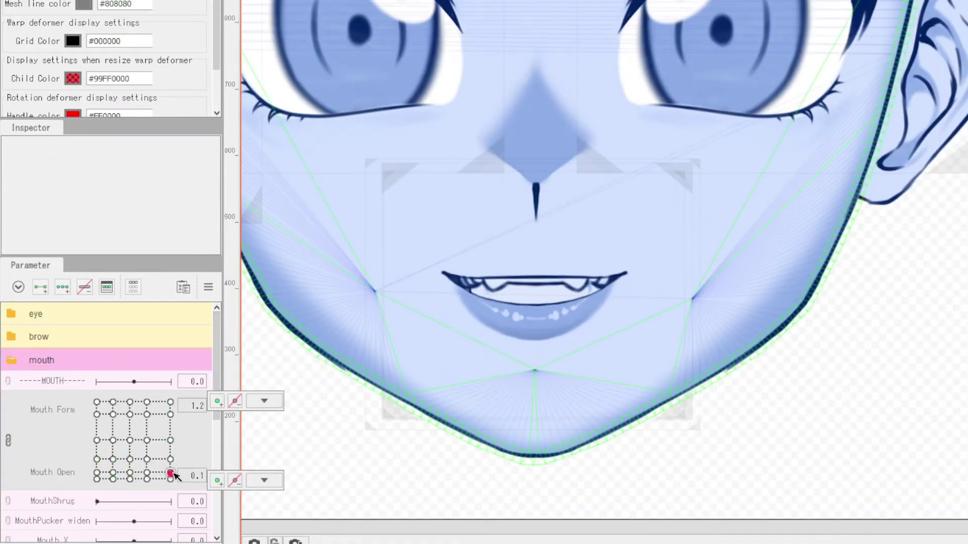
pyautogui.moveTo(190, 468); pyautogui.dragTo(191, 473)
pyautogui.click(264, 479)
pyautogui.click(275, 401)
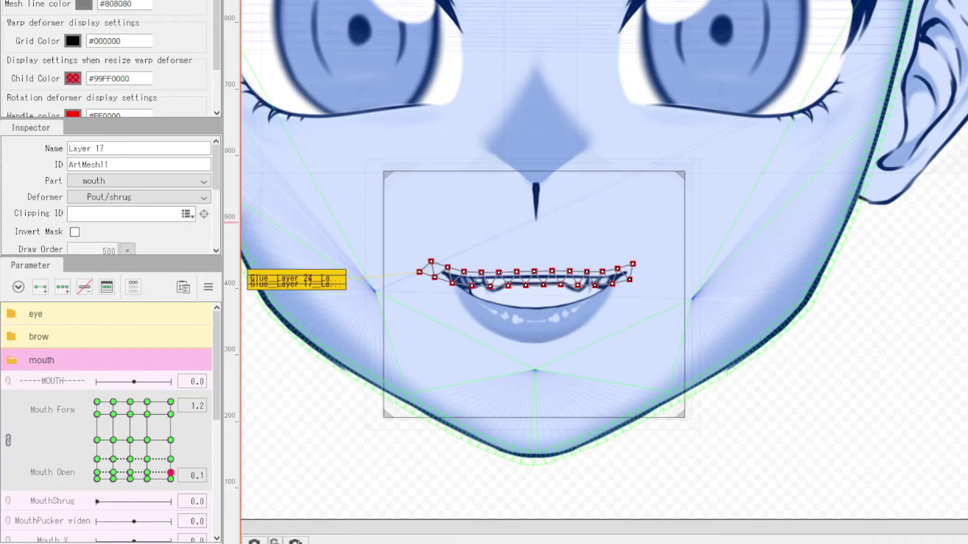
pyautogui.click(171, 459)
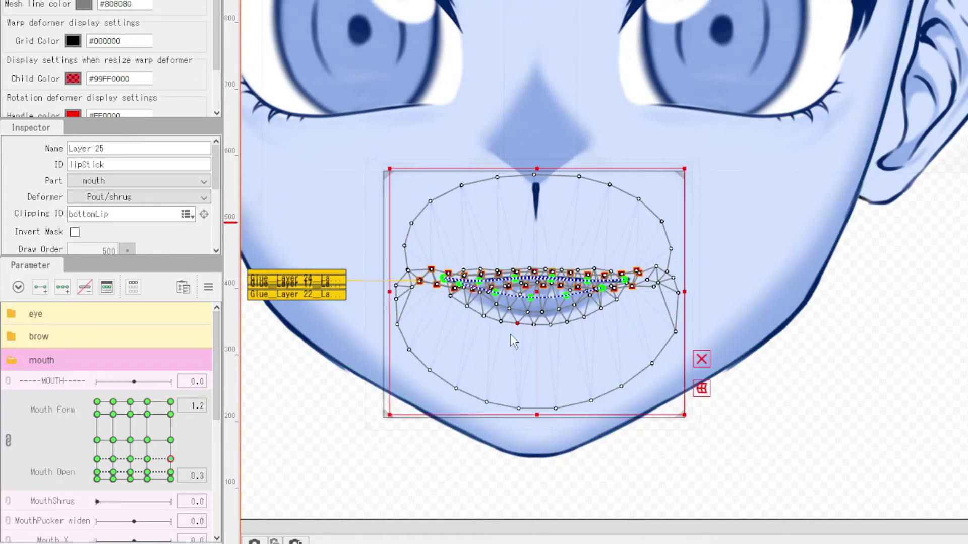
pyautogui.scroll(2, 511, 340)
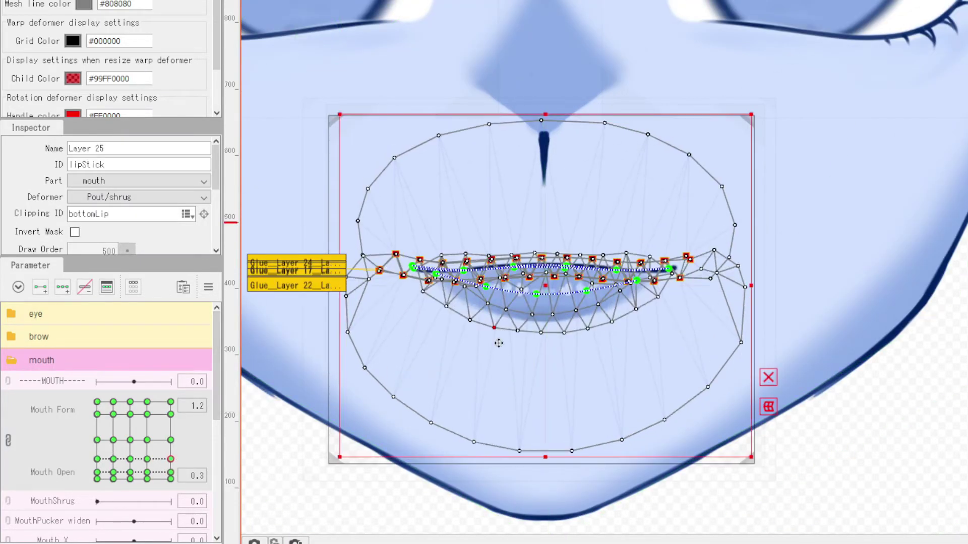
pyautogui.click(517, 299)
pyautogui.scroll(2, 516, 299)
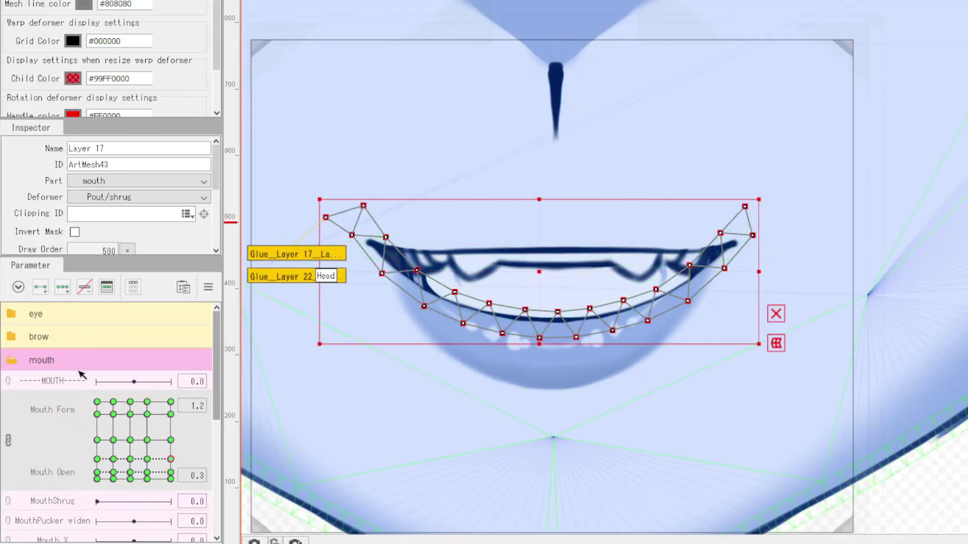
# Paste the lip shape at the next Mouth Open key above 0.3 and lower the inner lower lip points, the middle ones furthest
pyautogui.click(171, 440)
pyautogui.hotkey('ctrl', 'v')
pyautogui.moveTo(507, 308); pyautogui.dragTo(600, 336)
pyautogui.keyDown('shift'); pyautogui.click(442, 300); pyautogui.keyUp('shift')
pyautogui.keyDown('shift'); pyautogui.click(661, 300); pyautogui.keyUp('shift')
pyautogui.moveTo(660, 300); pyautogui.dragTo(660, 340)
pyautogui.moveTo(502, 343); pyautogui.dragTo(605, 375)
pyautogui.moveTo(587, 362); pyautogui.dragTo(587, 380)
# Lower the outer pair of inner lower lip points and nudge the lip's centre down to round the opening
pyautogui.click(554, 354)
pyautogui.click(625, 365)
pyautogui.keyDown('shift'); pyautogui.click(455, 353); pyautogui.keyUp('shift')
pyautogui.moveTo(455, 353); pyautogui.dragTo(456, 362)
pyautogui.click(283, 376)
pyautogui.moveTo(544, 385); pyautogui.dragTo(547, 394)
pyautogui.scroll(-2, 443, 311)
# Copy the open lip shape and paste it at the Mouth Open 1.0 key
pyautogui.click(372, 347)
pyautogui.click(238, 401)
pyautogui.hotkey('ctrl', 'c')
pyautogui.click(171, 414)
pyautogui.hotkey('ctrl', 'v')
pyautogui.scroll(2, 524, 304)
pyautogui.scroll(-2, 525, 320)
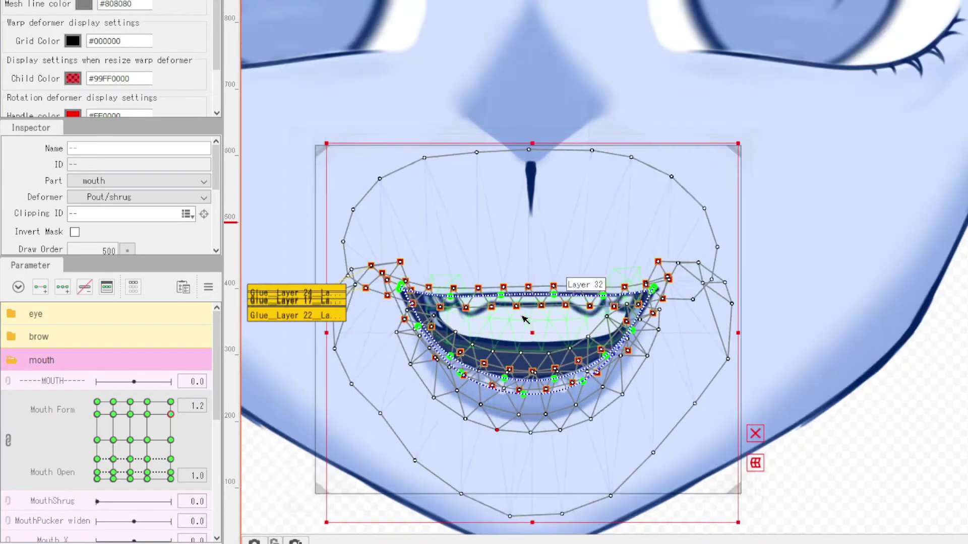
# Lower the two side deform path points of the lower lip at Mouth Open 1.0
pyautogui.scroll(2, 524, 320)
pyautogui.click(630, 338)
pyautogui.keyDown('shift'); pyautogui.click(410, 339); pyautogui.keyUp('shift')
pyautogui.moveTo(522, 339); pyautogui.dragTo(521, 374)
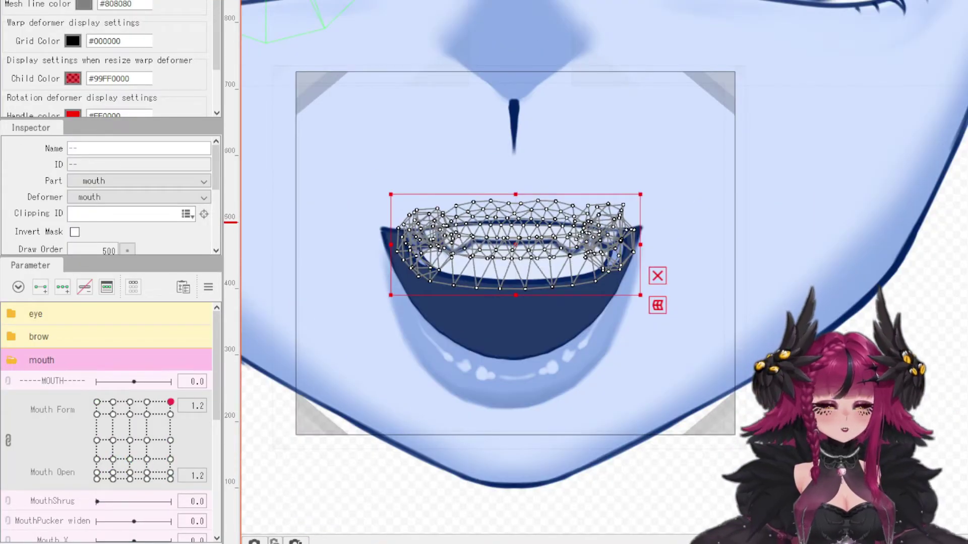
# Select all tongue and lower teeth meshes and separate the combined Mouth Form and Mouth Open parameters
pyautogui.click(600, 230)
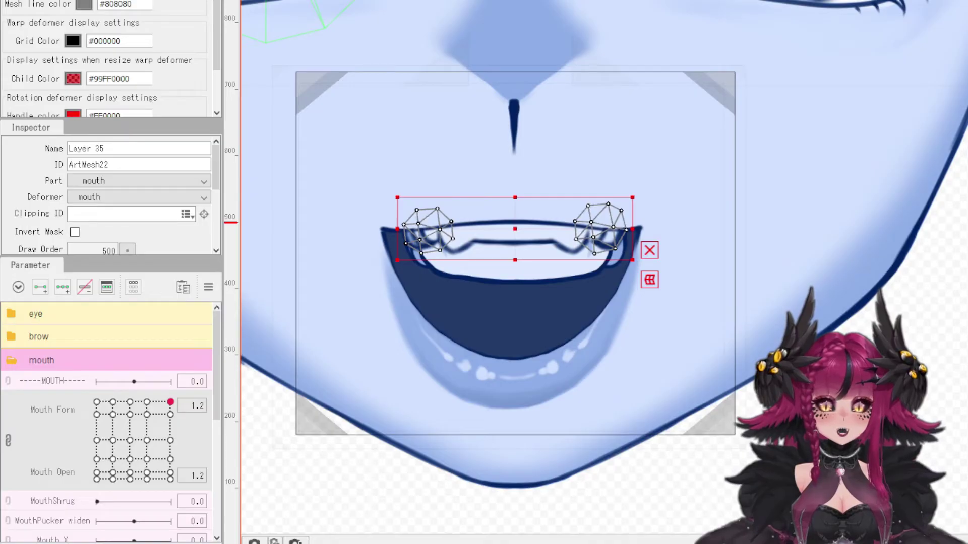
pyautogui.hotkey('ctrl', 'a')
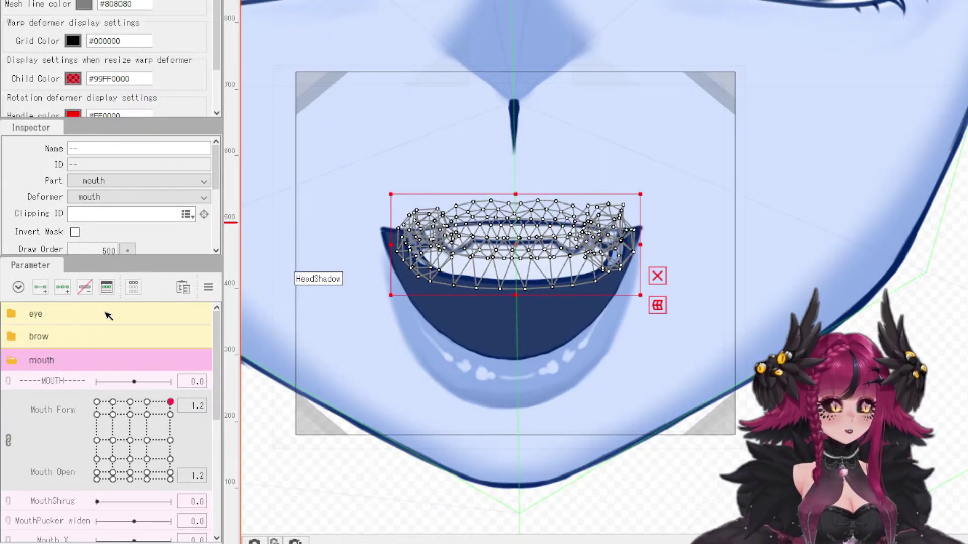
pyautogui.click(106, 287)
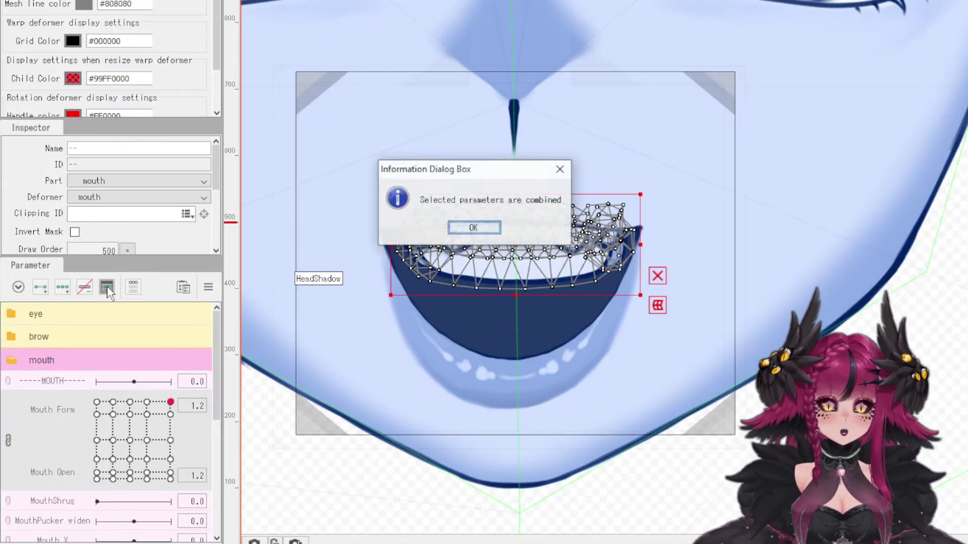
pyautogui.click(560, 169)
pyautogui.click(10, 442)
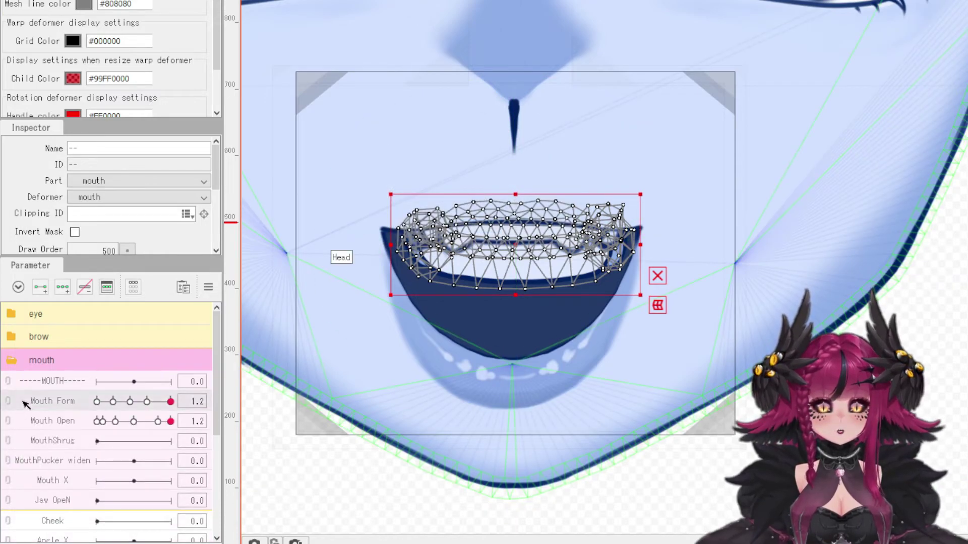
# Add Mouth Form keys at -1.0 and 1.2 for the selected meshes and recombine the parameter with Mouth Open
pyautogui.click(106, 287)
pyautogui.click(262, 65)
pyautogui.click(674, 65)
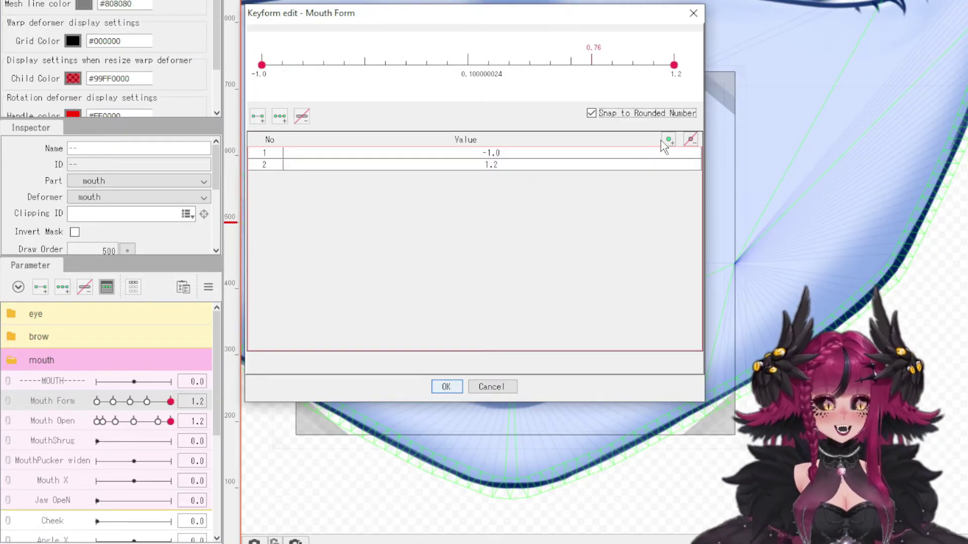
pyautogui.press('Return')
pyautogui.click(7, 402)
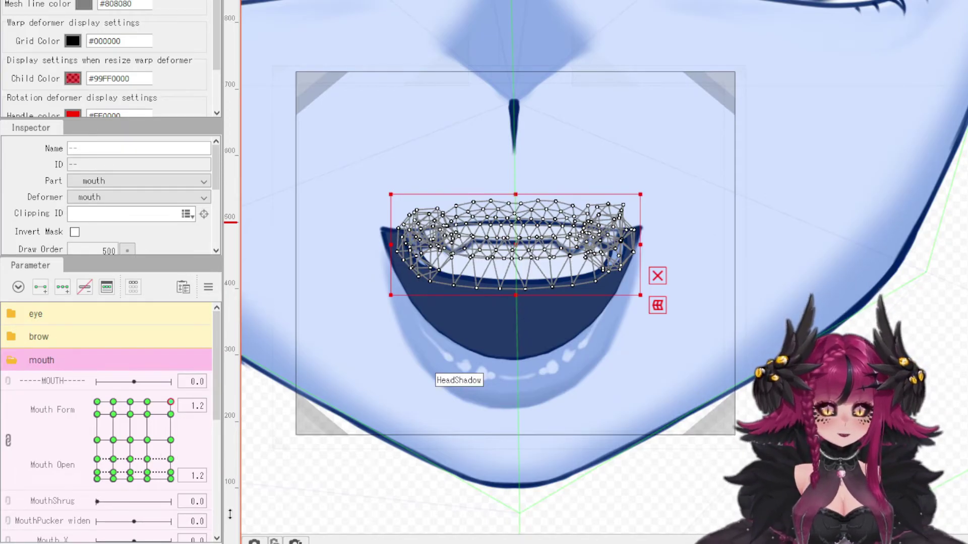
# Move the tongue and lower teeth together down to the lower lip at Mouth Form 1.2 and Mouth Open 1.2
pyautogui.scroll(1, 447, 351)
pyautogui.scroll(-1, 457, 350)
pyautogui.scroll(1, 520, 242)
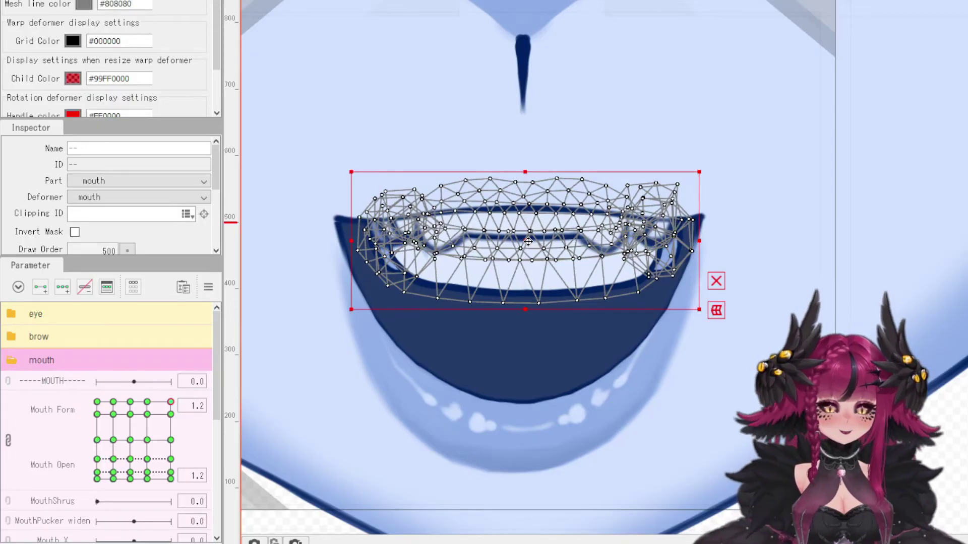
pyautogui.moveTo(528, 241); pyautogui.dragTo(519, 360)
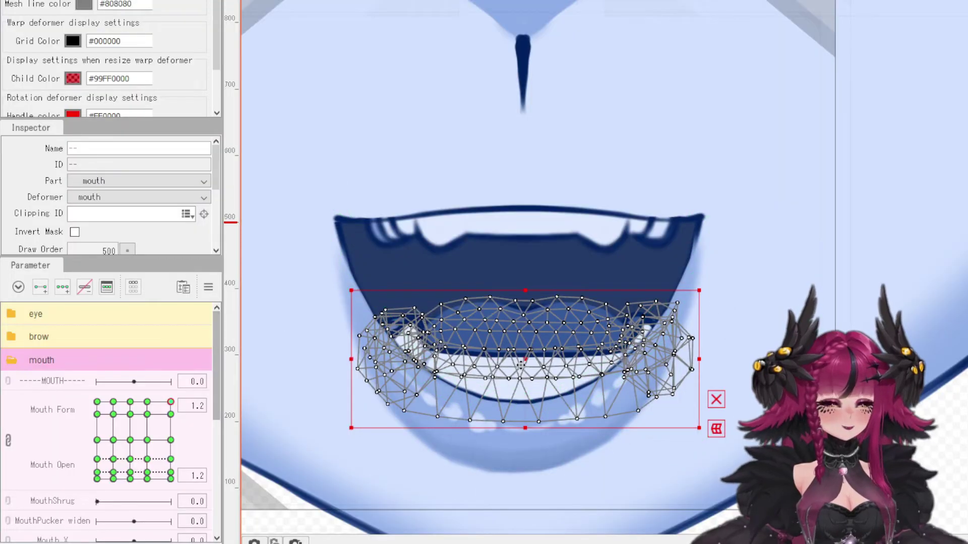
# Raise the tongue mesh slightly and stretch its upper edge to make it taller
pyautogui.click(495, 346)
pyautogui.moveTo(529, 339)
pyautogui.mouseDown()
pyautogui.moveTo(526, 323)
pyautogui.moveTo(538, 326)
pyautogui.mouseUp()
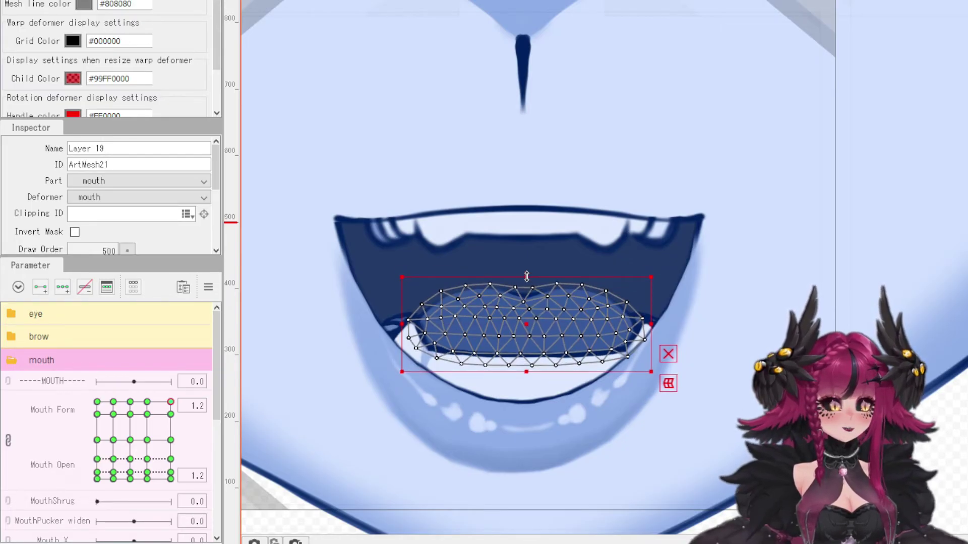
pyautogui.moveTo(526, 276); pyautogui.dragTo(527, 269)
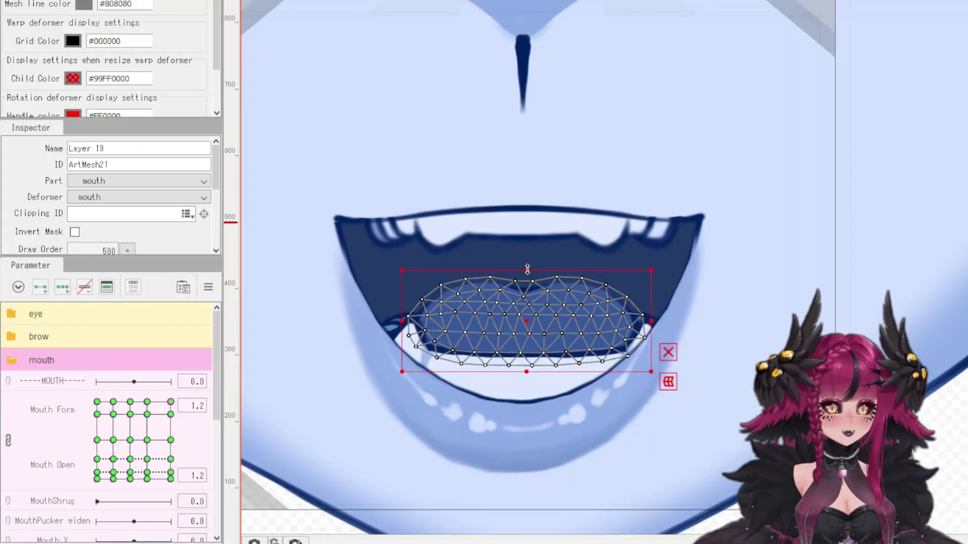
# Raise the Layer 35 and Layer 34 lower side teeth and narrow both meshes slightly
pyautogui.click(405, 330)
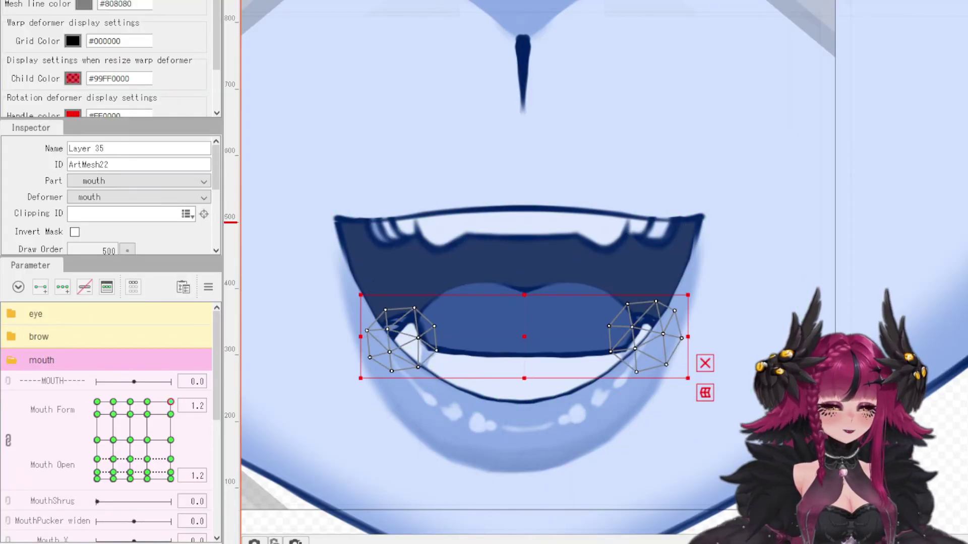
pyautogui.moveTo(528, 339); pyautogui.dragTo(527, 316)
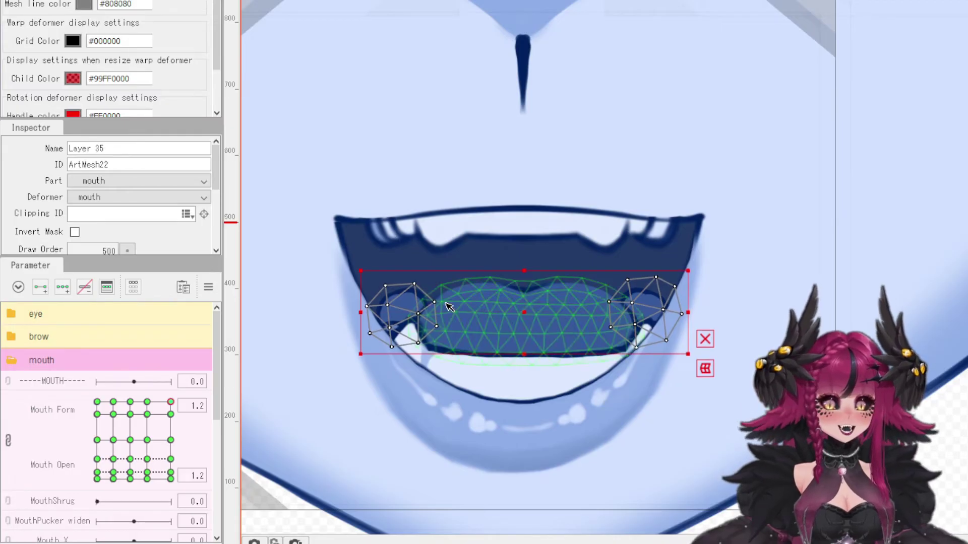
pyautogui.moveTo(360, 313); pyautogui.dragTo(368, 313)
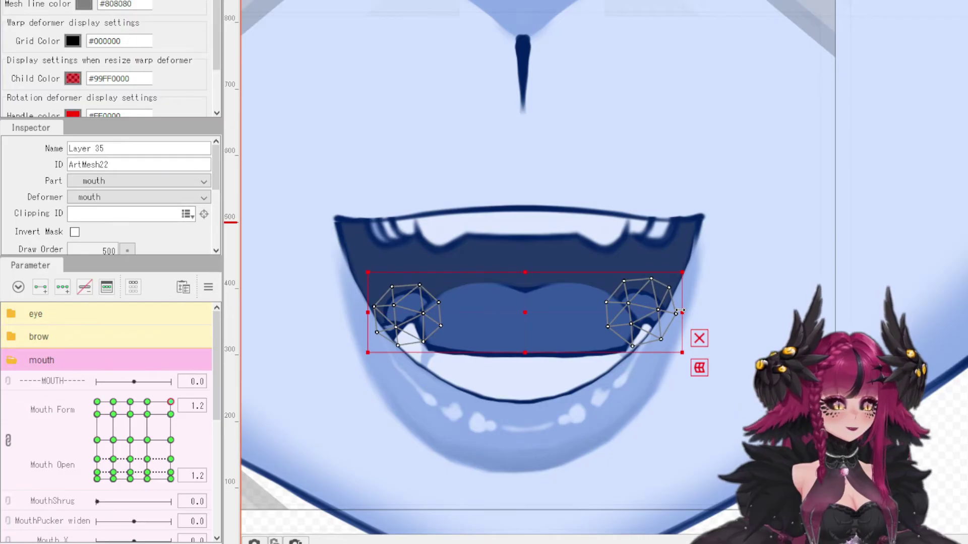
pyautogui.click(396, 328)
pyautogui.moveTo(525, 354); pyautogui.dragTo(527, 334)
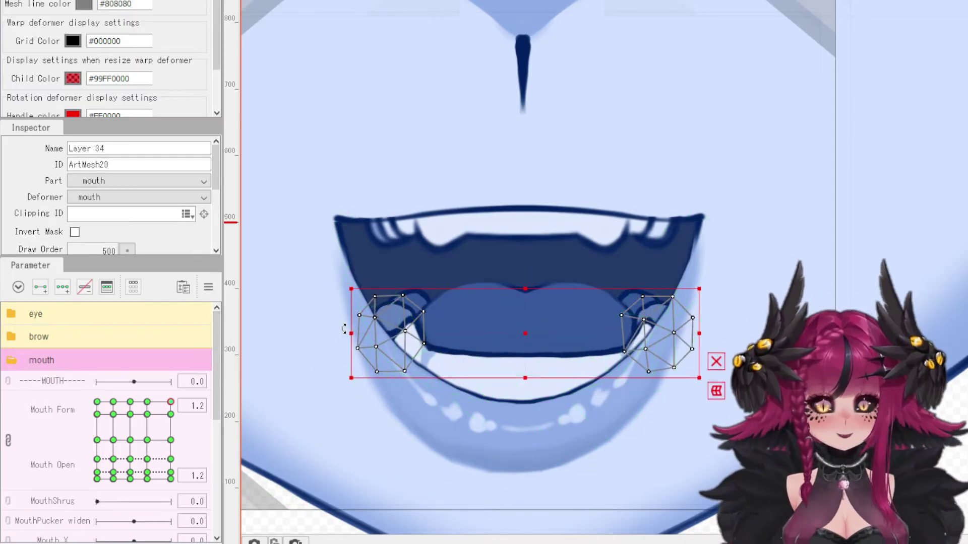
pyautogui.moveTo(352, 333); pyautogui.dragTo(356, 333)
# Raise the remaining lower side teeth and narrow the rearmost pair to fit inside the mouth
pyautogui.click(404, 342)
pyautogui.moveTo(527, 359); pyautogui.dragTo(528, 307)
pyautogui.click(401, 326)
pyautogui.click(404, 315)
pyautogui.moveTo(682, 302); pyautogui.dragTo(672, 303)
pyautogui.moveTo(368, 303); pyautogui.dragTo(379, 303)
pyautogui.click(379, 304)
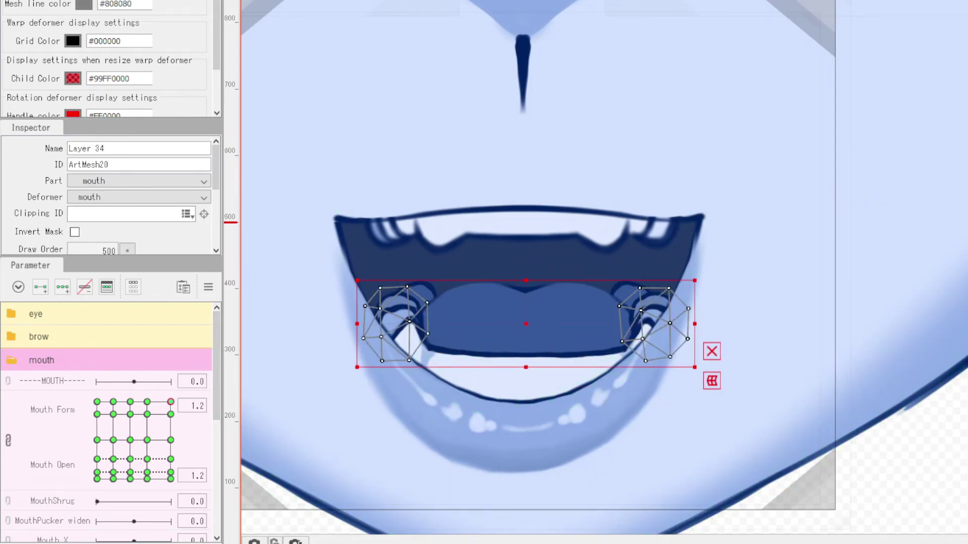
# Copy the tongue and lower teeth shapes from Mouth Form 1.2, Mouth Open 1.2 onto the Mouth Form 0.5, Mouth Open 1.2 key
pyautogui.click(171, 402)
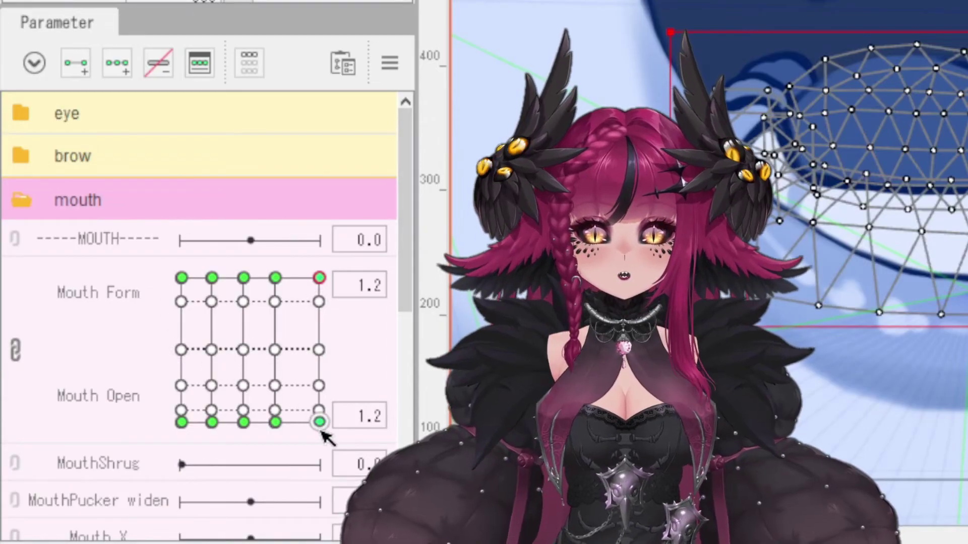
pyautogui.moveTo(321, 427)
pyautogui.mouseDown()
pyautogui.moveTo(181, 422)
pyautogui.moveTo(163, 251)
pyautogui.moveTo(178, 420)
pyautogui.moveTo(389, 246)
pyautogui.moveTo(410, 367)
pyautogui.moveTo(373, 415)
pyautogui.moveTo(357, 252)
pyautogui.mouseUp()
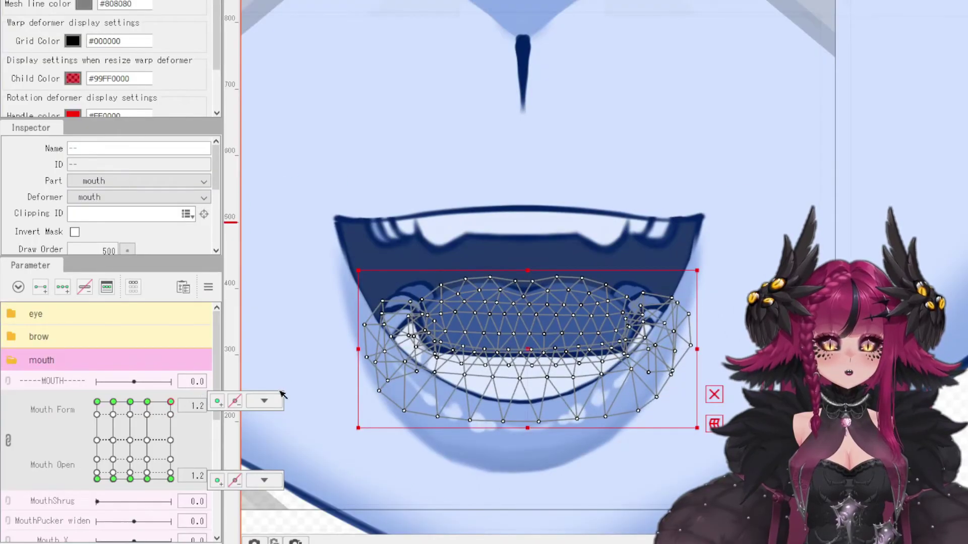
pyautogui.click(280, 399)
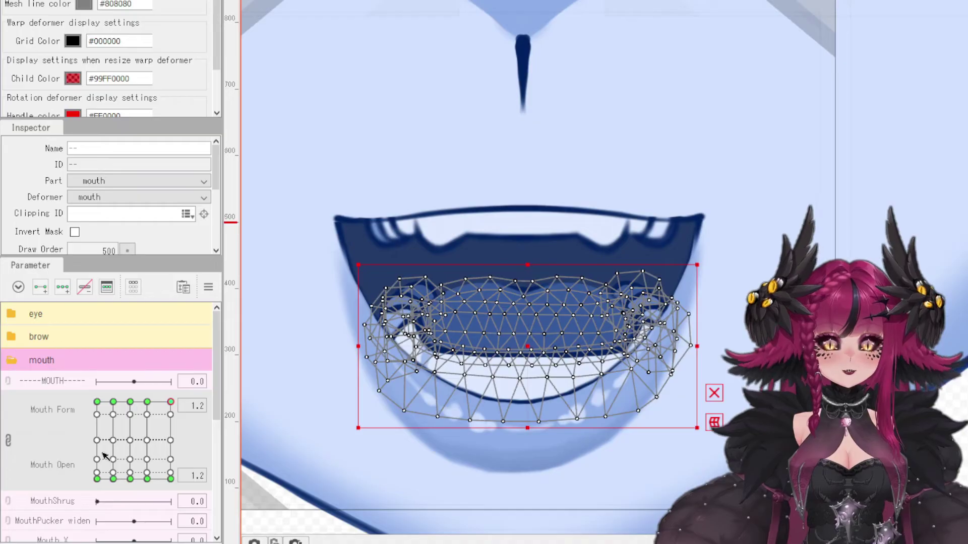
pyautogui.click(147, 402)
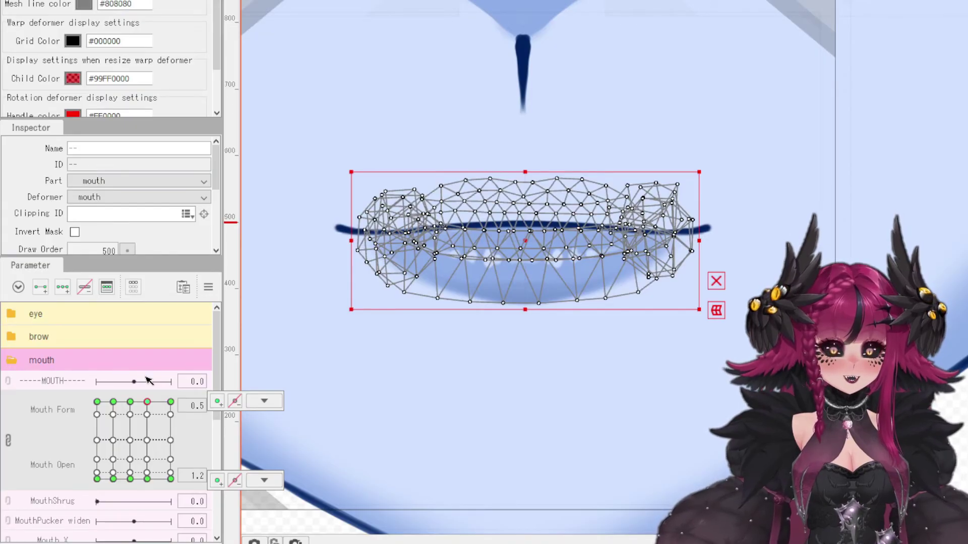
pyautogui.hotkey('ctrl', 'v')
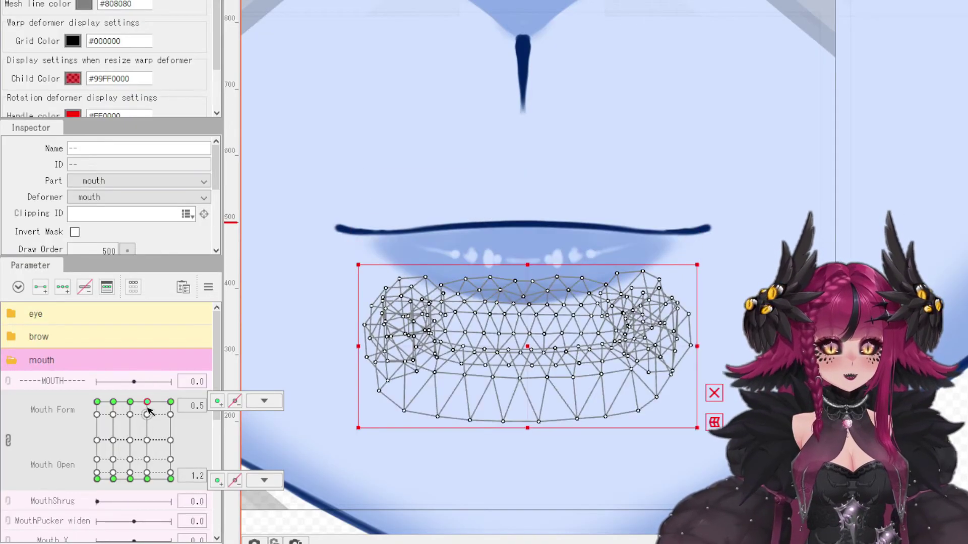
# Paste the copied tongue and lower teeth shapes at Mouth Form 0.0, -0.5 and -1.0 with Mouth Open at 1.2
pyautogui.click(131, 401)
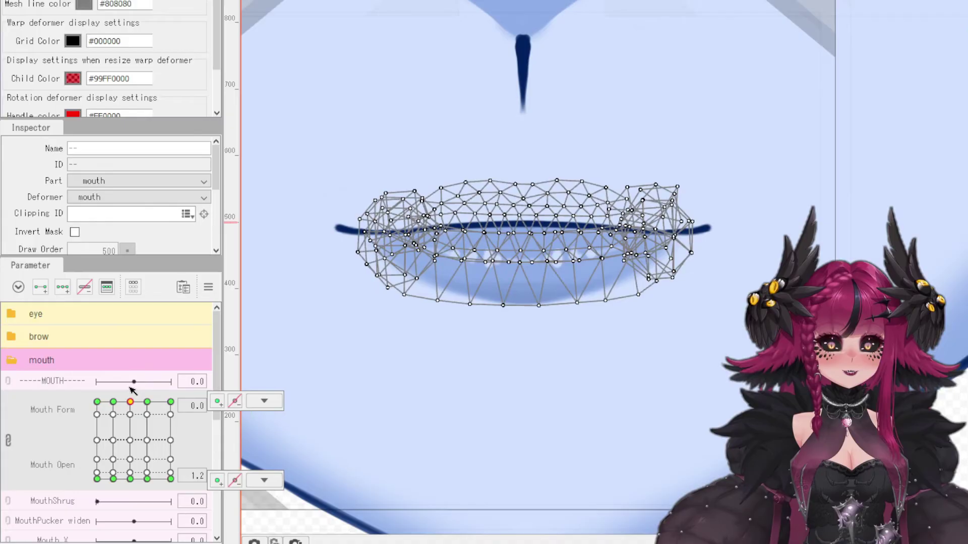
pyautogui.click(488, 275)
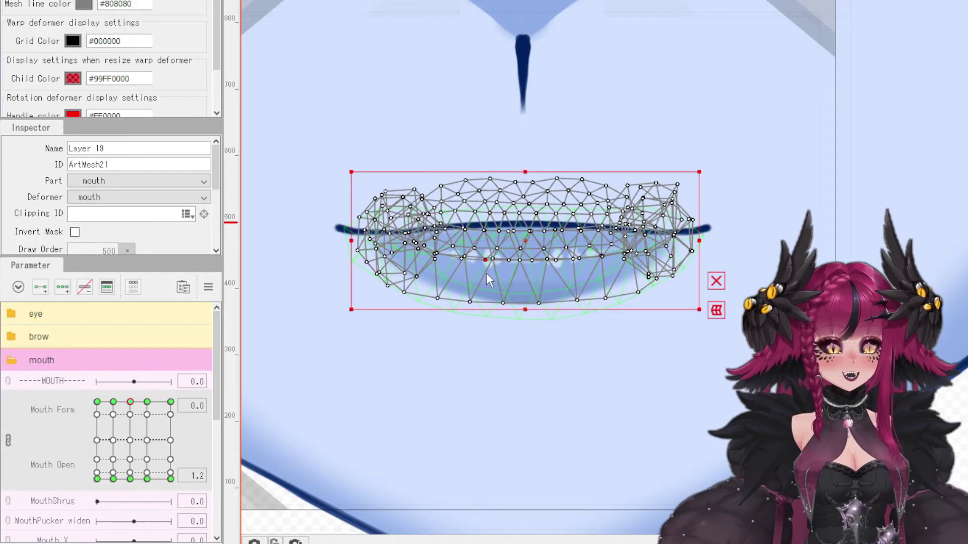
pyautogui.hotkey('ctrl', 'v')
pyautogui.click(115, 402)
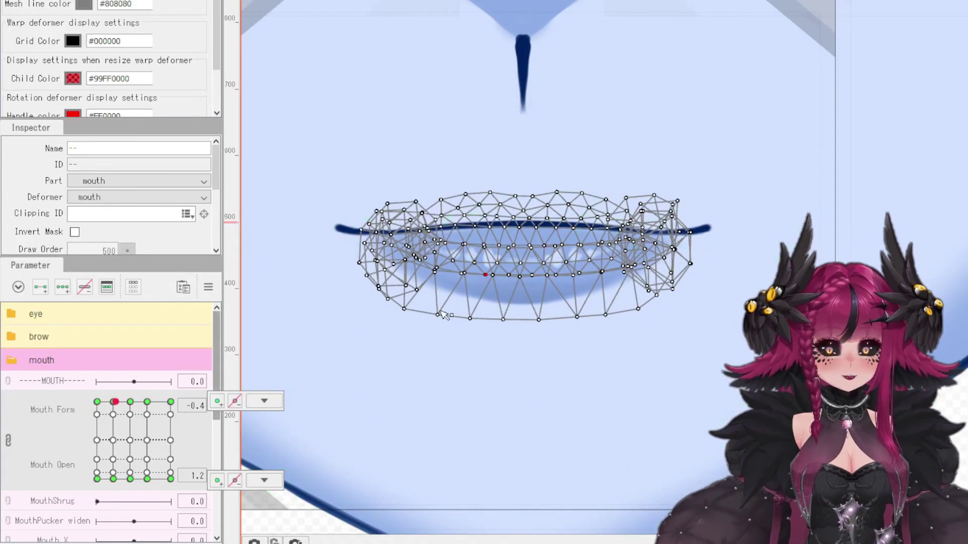
pyautogui.click(469, 317)
pyautogui.hotkey('ctrl', 'v')
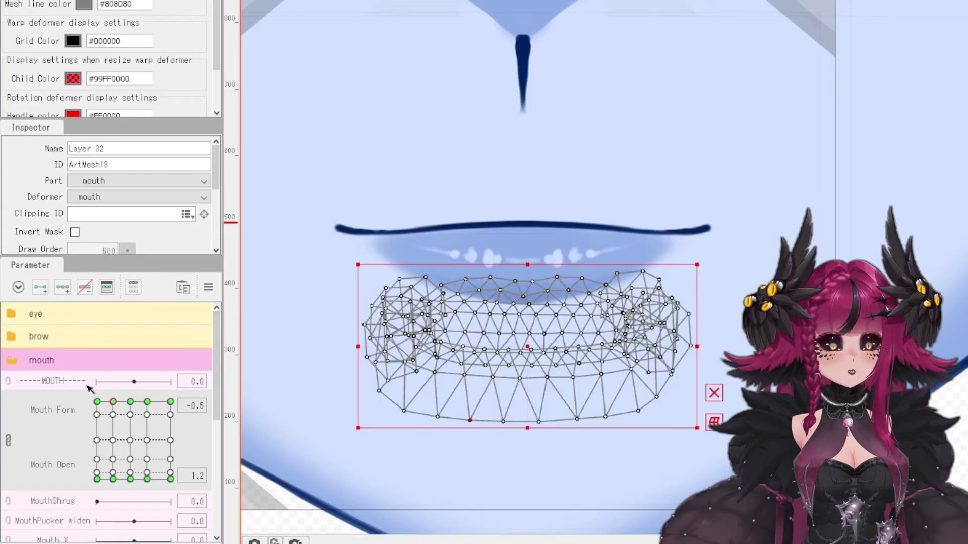
pyautogui.click(115, 405)
pyautogui.click(96, 402)
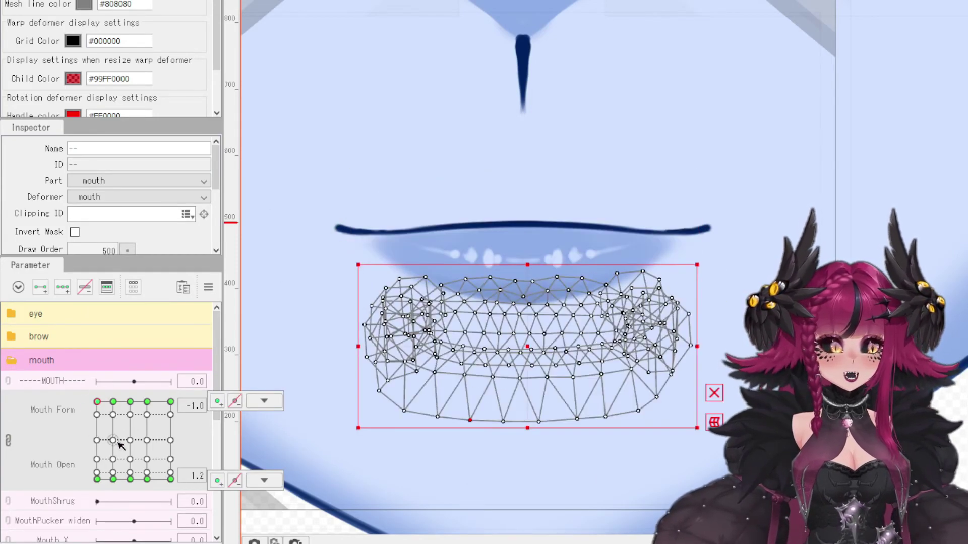
pyautogui.moveTo(97, 411)
pyautogui.mouseDown()
pyautogui.moveTo(94, 463)
pyautogui.moveTo(163, 485)
pyautogui.moveTo(176, 390)
pyautogui.moveTo(70, 467)
pyautogui.moveTo(147, 403)
pyautogui.moveTo(108, 439)
pyautogui.moveTo(140, 345)
pyautogui.moveTo(182, 460)
pyautogui.moveTo(80, 376)
pyautogui.moveTo(176, 462)
pyautogui.moveTo(179, 367)
pyautogui.moveTo(192, 400)
pyautogui.moveTo(189, 378)
pyautogui.mouseUp()
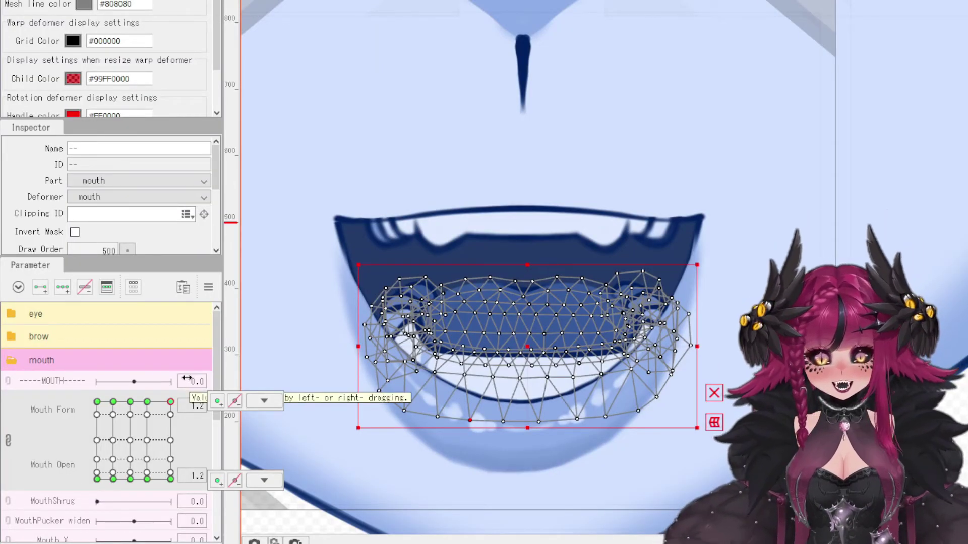
pyautogui.click(264, 480)
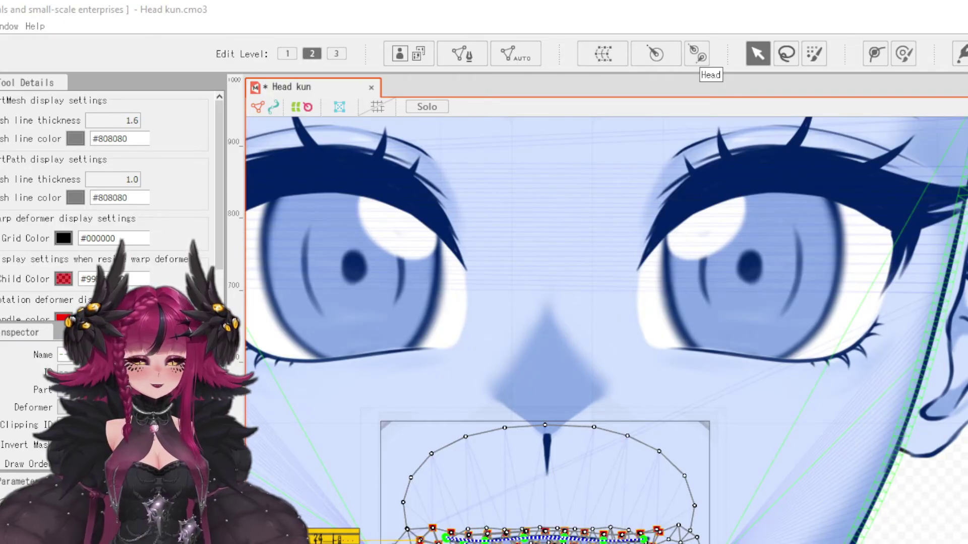
# Create a warp deformer named Pout/Shrug in the mouth part as parent of the selected mouth objects
pyautogui.moveTo(320, 234); pyautogui.dragTo(436, 167)
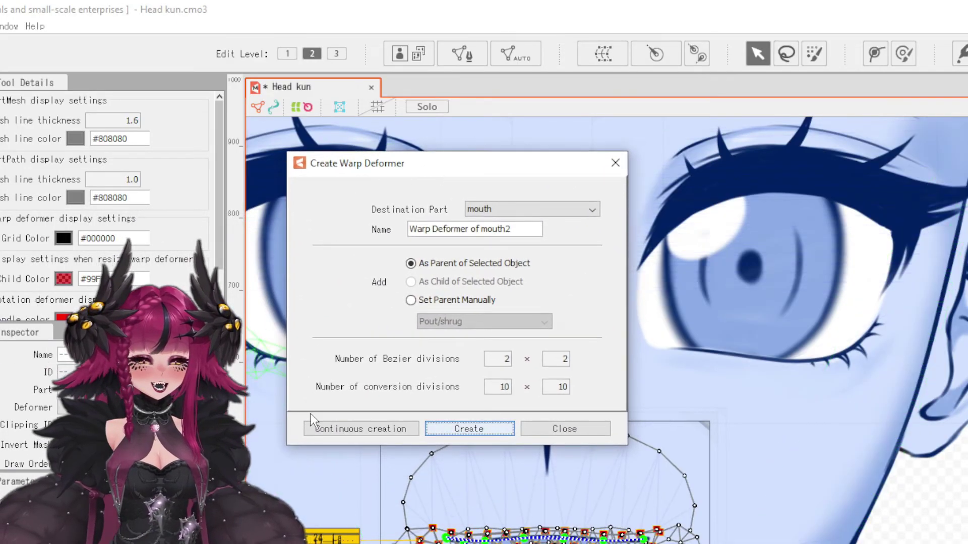
pyautogui.moveTo(518, 231); pyautogui.dragTo(364, 219)
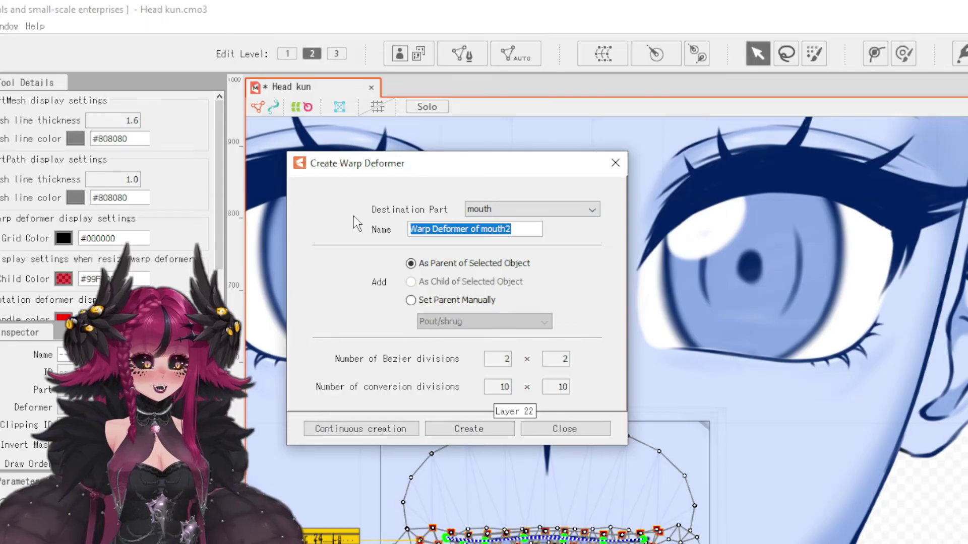
pyautogui.write('Pou')
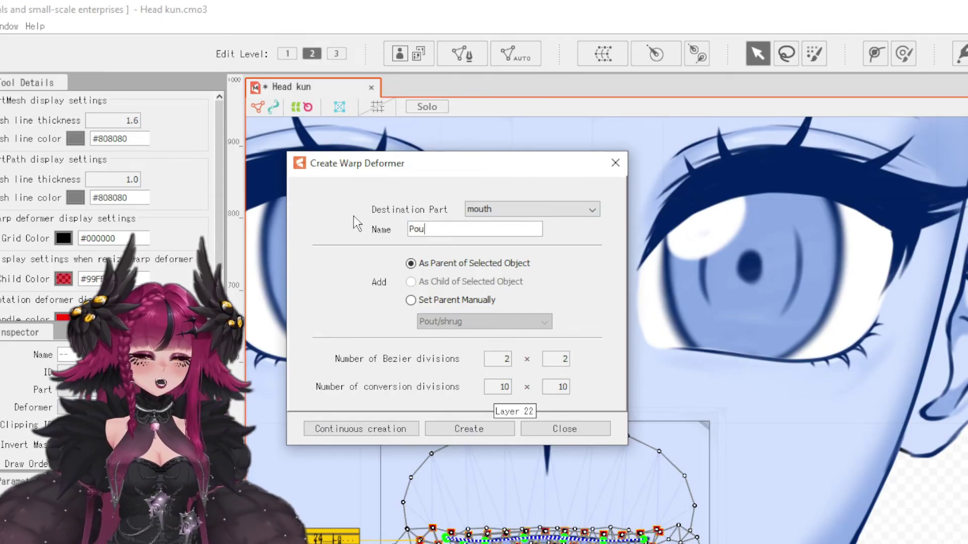
pyautogui.write('t/Shrug')
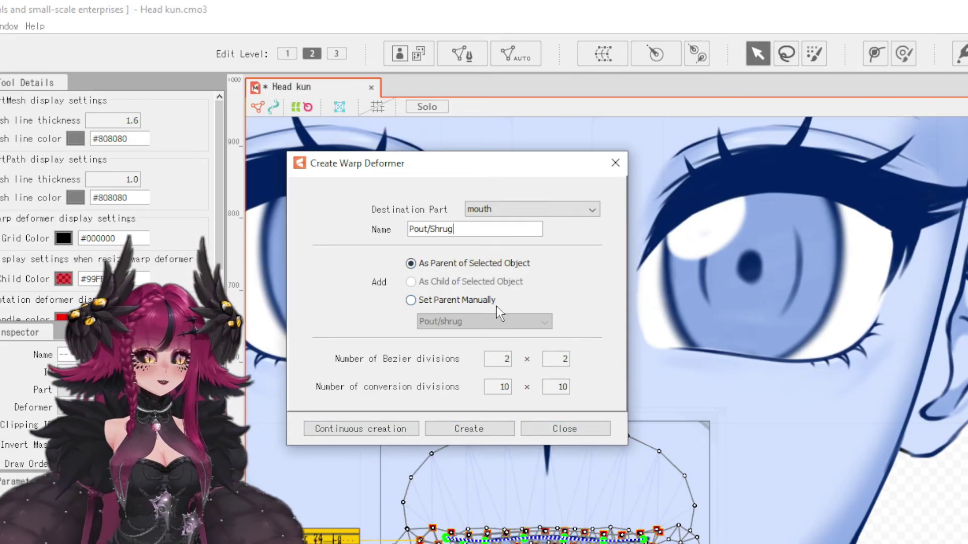
pyautogui.click(476, 437)
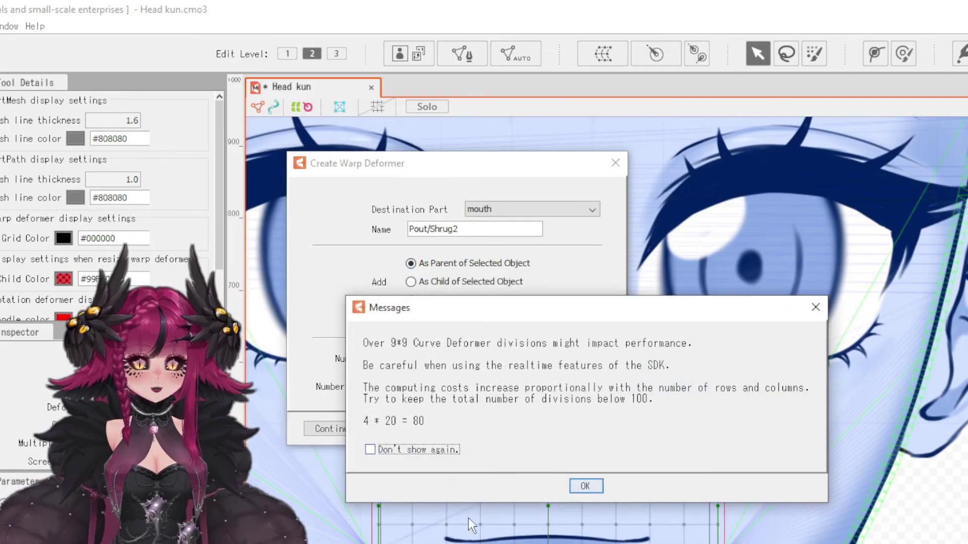
pyautogui.click(585, 487)
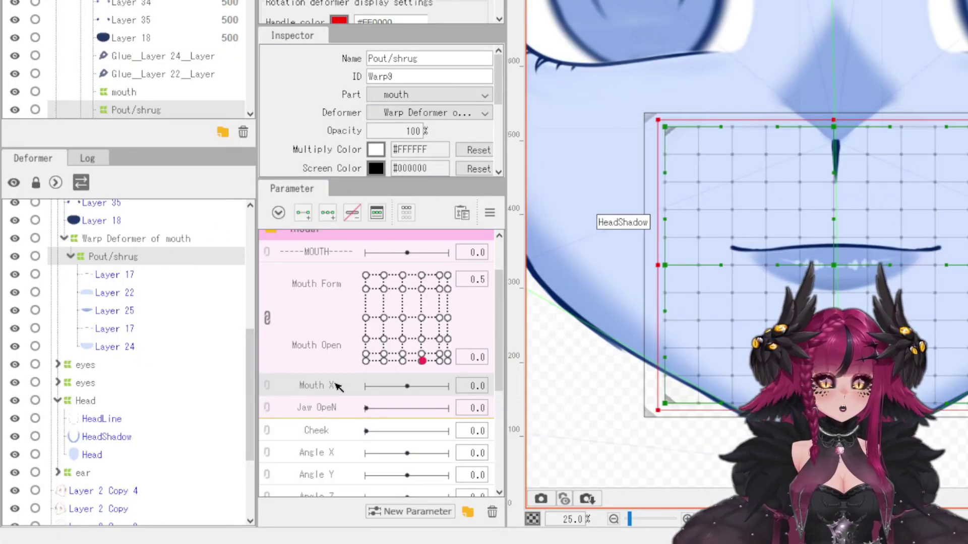
# Add three keys at -1.0, 0.0 and 1.0 on Mouth X for the Pout/shrug deformer
pyautogui.click(328, 213)
pyautogui.moveTo(406, 386); pyautogui.dragTo(453, 386)
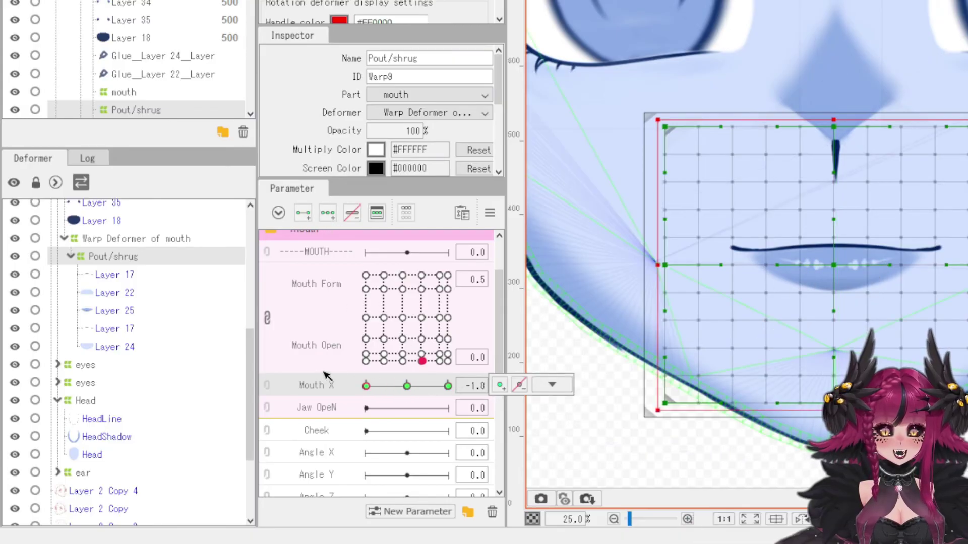
pyautogui.moveTo(366, 386); pyautogui.dragTo(442, 402)
pyautogui.moveTo(381, 402); pyautogui.dragTo(409, 402)
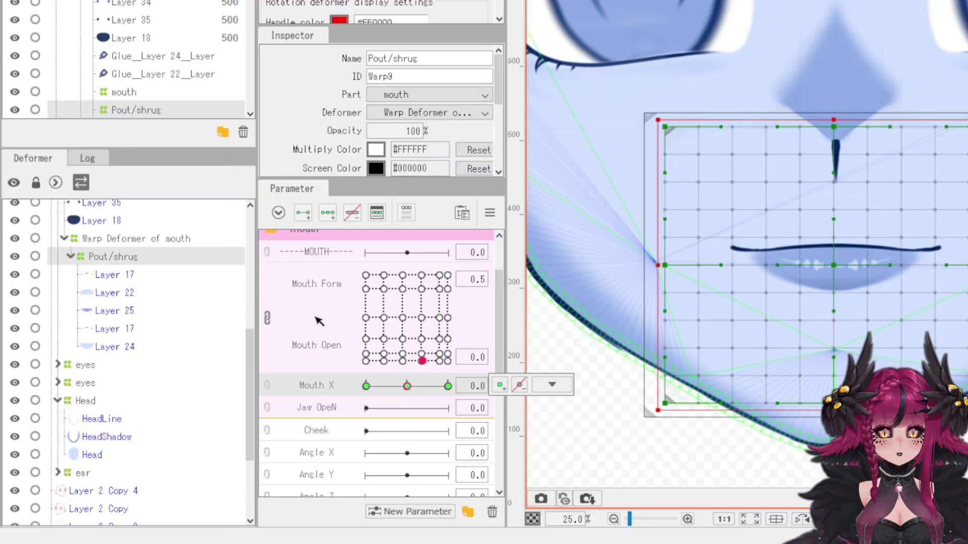
# At Mouth X 1.0, slant the mouth by raising the deformer's right middle Bezier handles and lowering the left ones
pyautogui.scroll(-2, 434, 135)
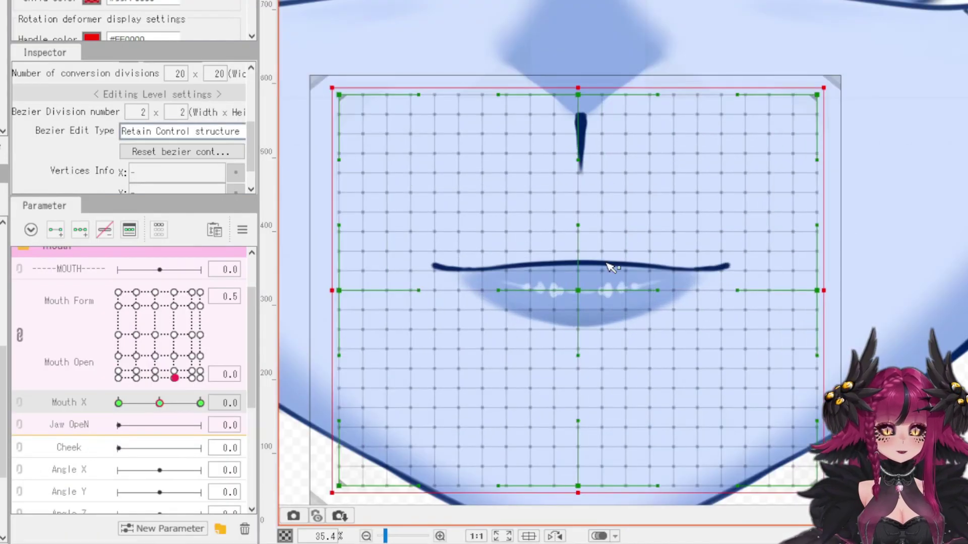
pyautogui.scroll(-2, 685, 273)
pyautogui.moveTo(157, 406); pyautogui.dragTo(200, 404)
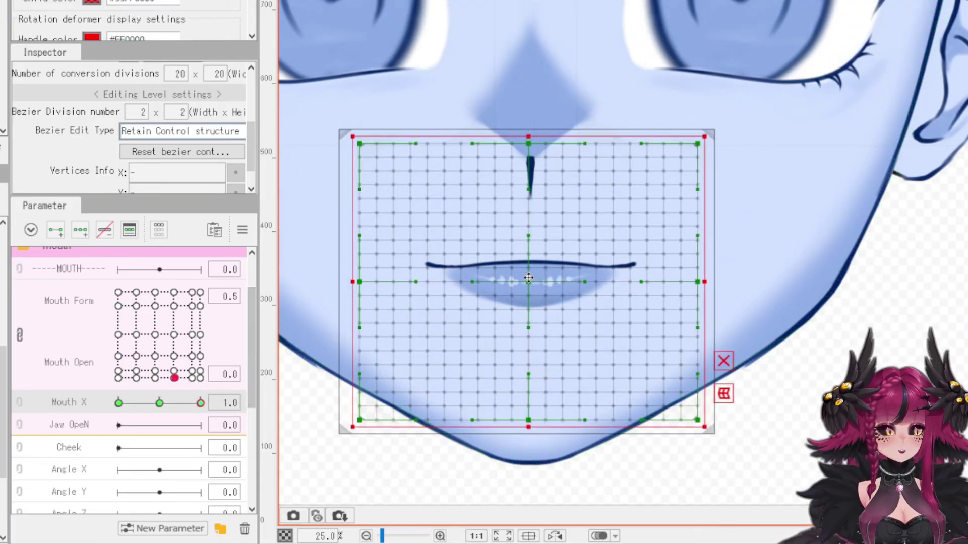
pyautogui.moveTo(589, 282); pyautogui.dragTo(639, 266)
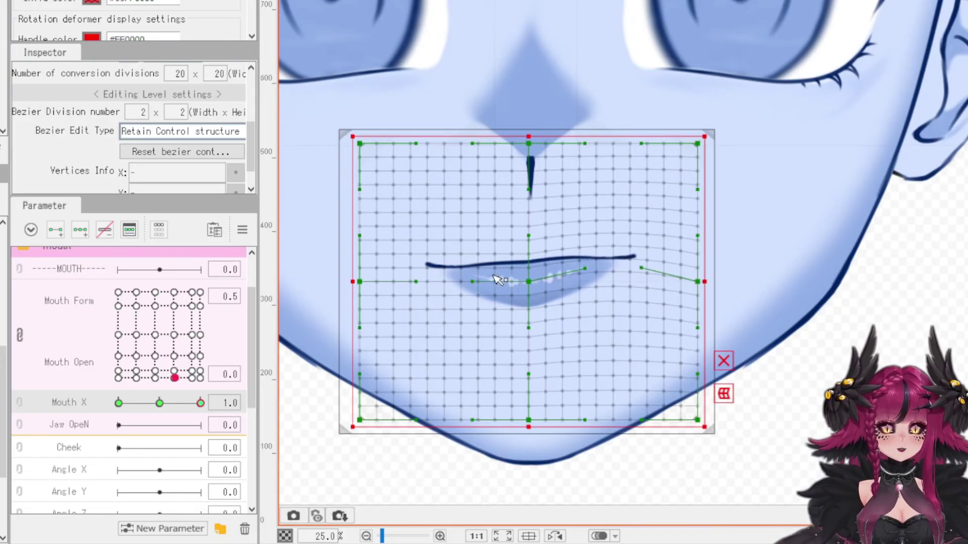
pyautogui.moveTo(474, 282); pyautogui.dragTo(417, 294)
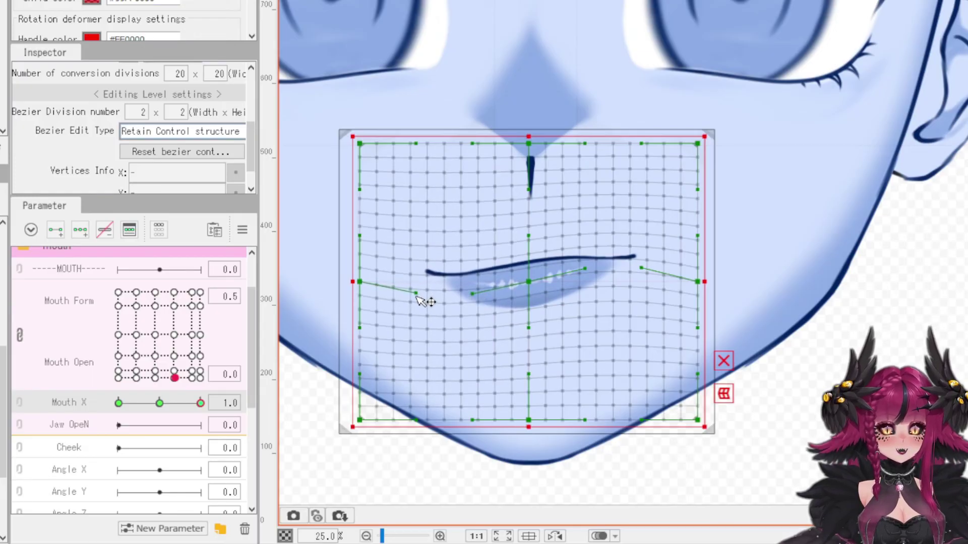
pyautogui.moveTo(195, 405)
pyautogui.mouseDown()
pyautogui.moveTo(162, 404)
pyautogui.moveTo(201, 403)
pyautogui.mouseUp()
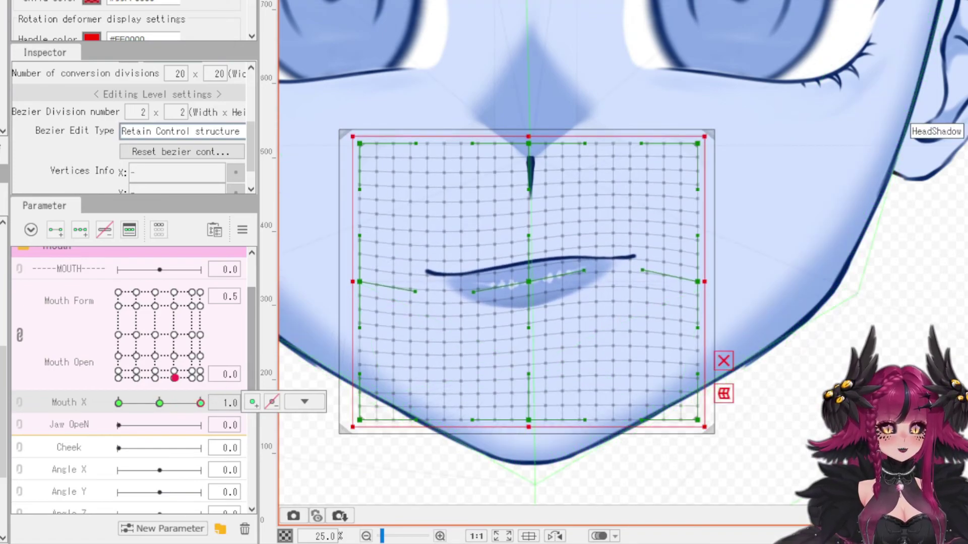
# Refine the slanted lips at Mouth X 1.0 with the deform brush, nudging the center slightly upward
pyautogui.press('b')
pyautogui.scroll(2, 527, 311)
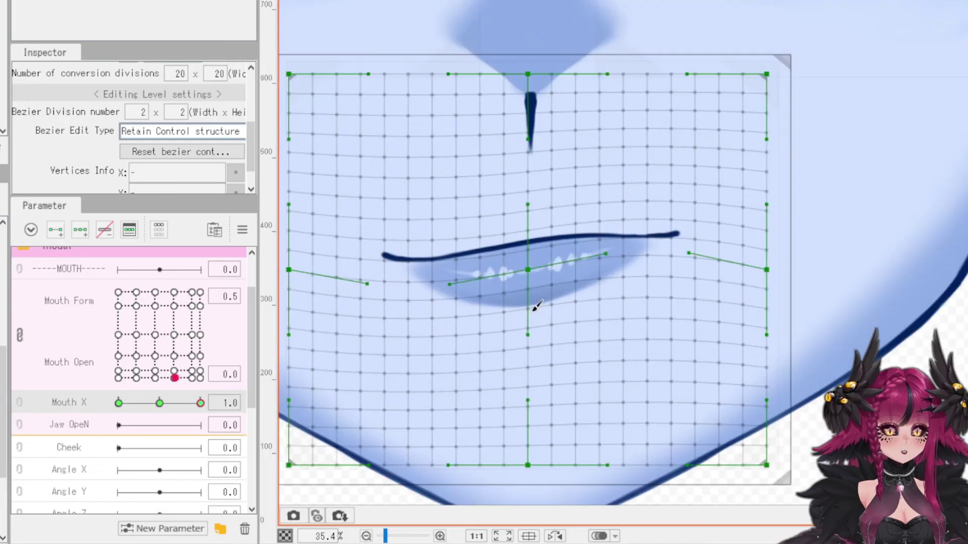
pyautogui.scroll(-2, 537, 307)
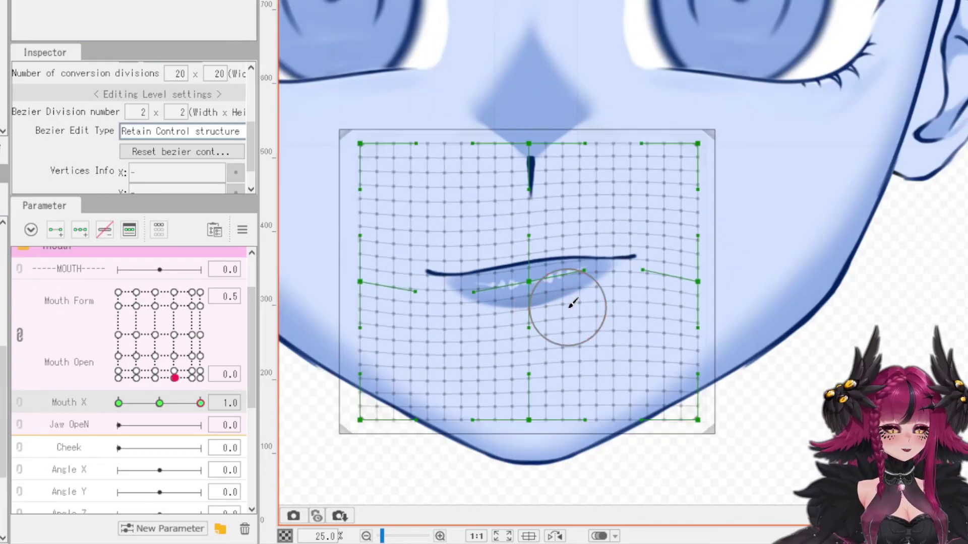
pyautogui.moveTo(567, 299); pyautogui.dragTo(568, 308)
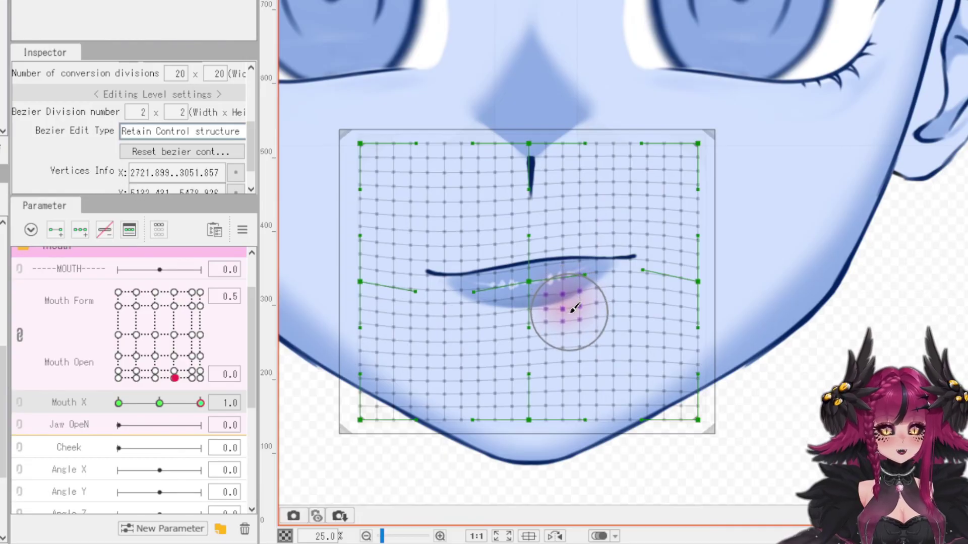
pyautogui.moveTo(595, 258)
pyautogui.mouseDown()
pyautogui.moveTo(595, 244)
pyautogui.moveTo(563, 244)
pyautogui.moveTo(525, 258)
pyautogui.mouseUp()
pyautogui.hotkey('ctrl', 'z')
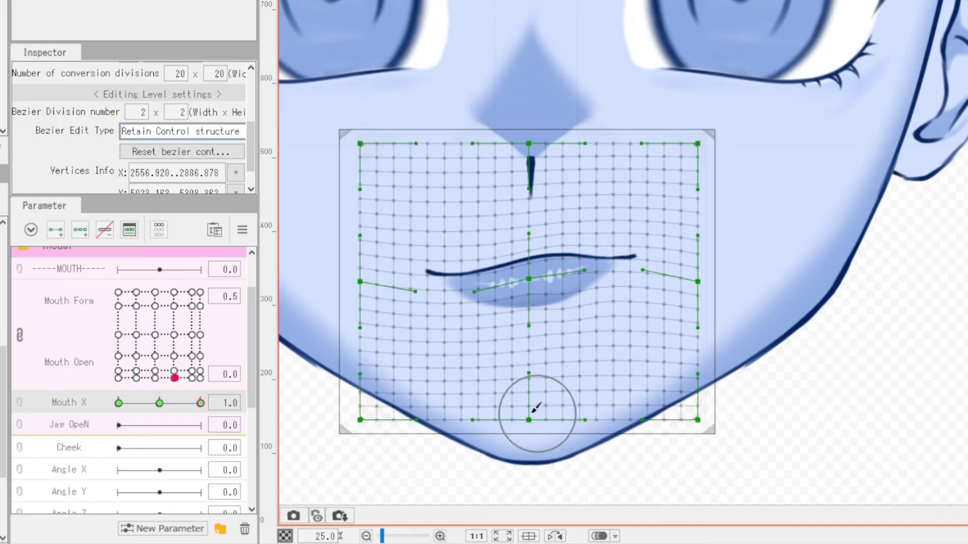
pyautogui.moveTo(199, 403)
pyautogui.mouseDown()
pyautogui.moveTo(182, 409)
pyautogui.moveTo(206, 401)
pyautogui.mouseUp()
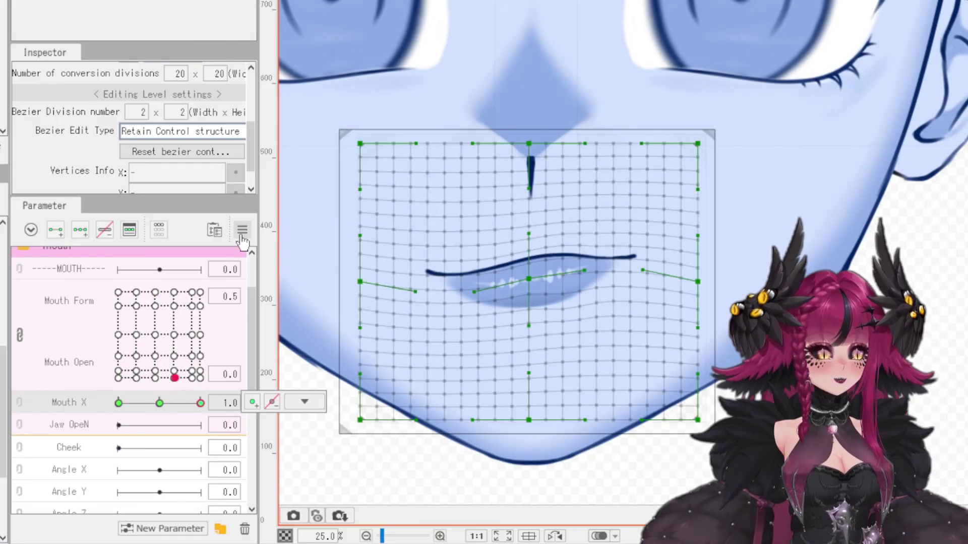
# Reflect the Mouth X 1.0 deformation horizontally onto the -1.0 key and test Mouth X with different Mouth Form and Mouth Open values
pyautogui.click(243, 231)
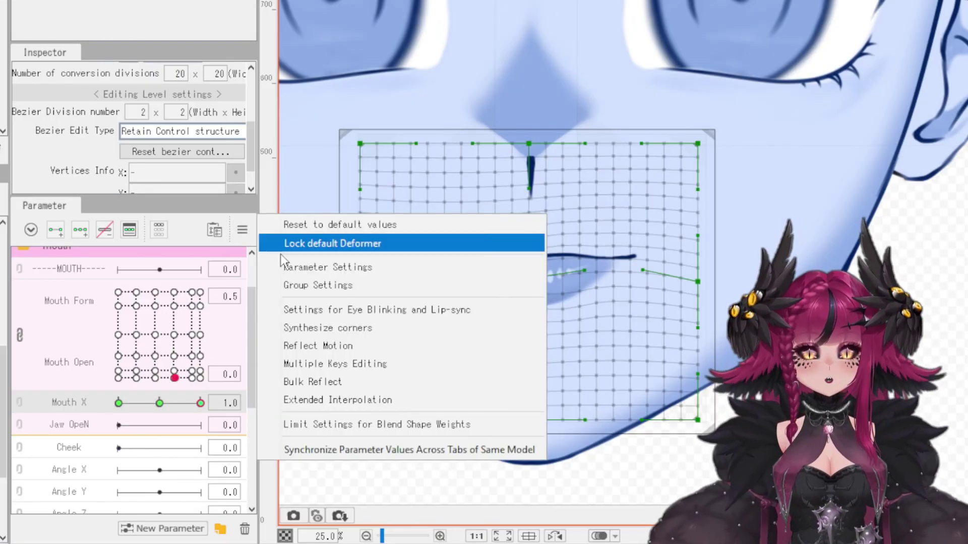
pyautogui.click(313, 347)
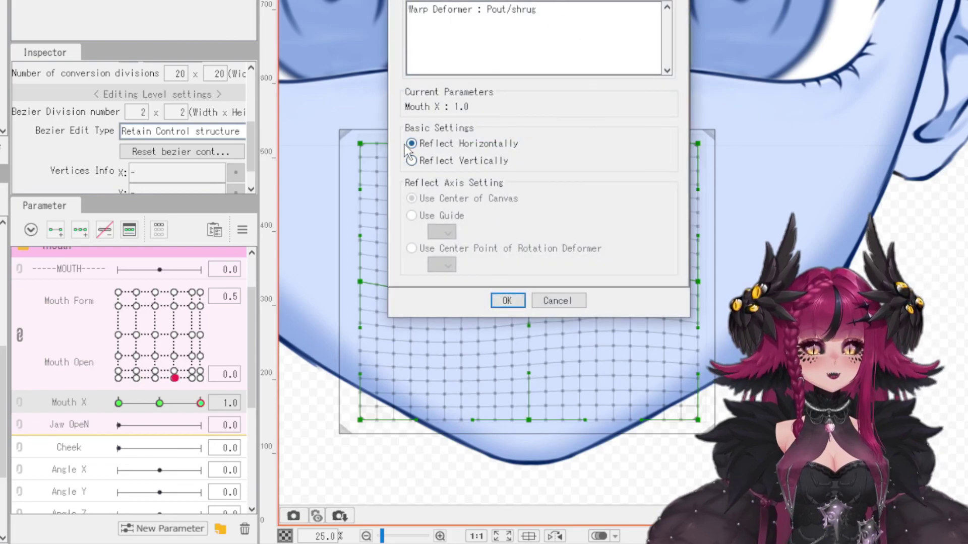
pyautogui.click(507, 301)
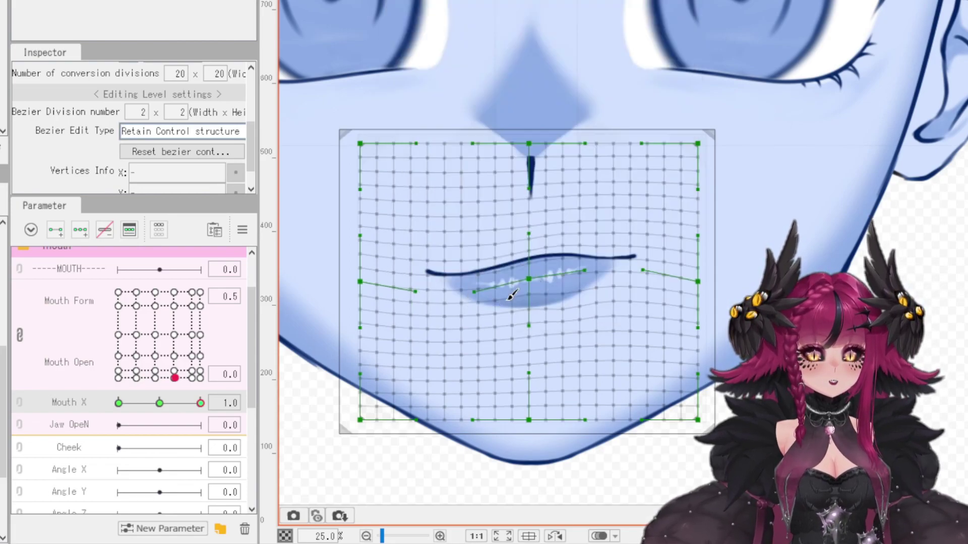
pyautogui.moveTo(199, 403); pyautogui.dragTo(117, 402)
pyautogui.moveTo(197, 371); pyautogui.dragTo(230, 282)
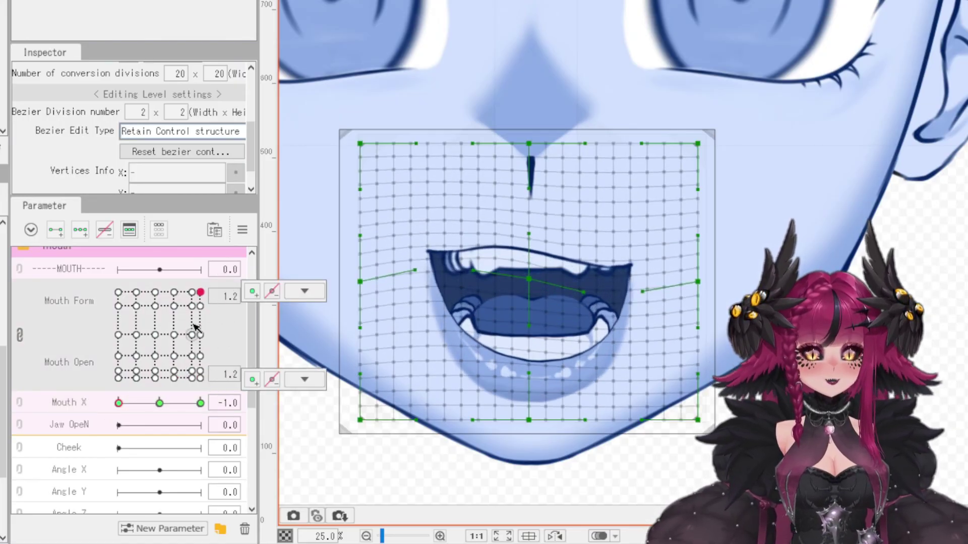
pyautogui.moveTo(136, 407); pyautogui.dragTo(201, 404)
pyautogui.moveTo(176, 338); pyautogui.dragTo(117, 285)
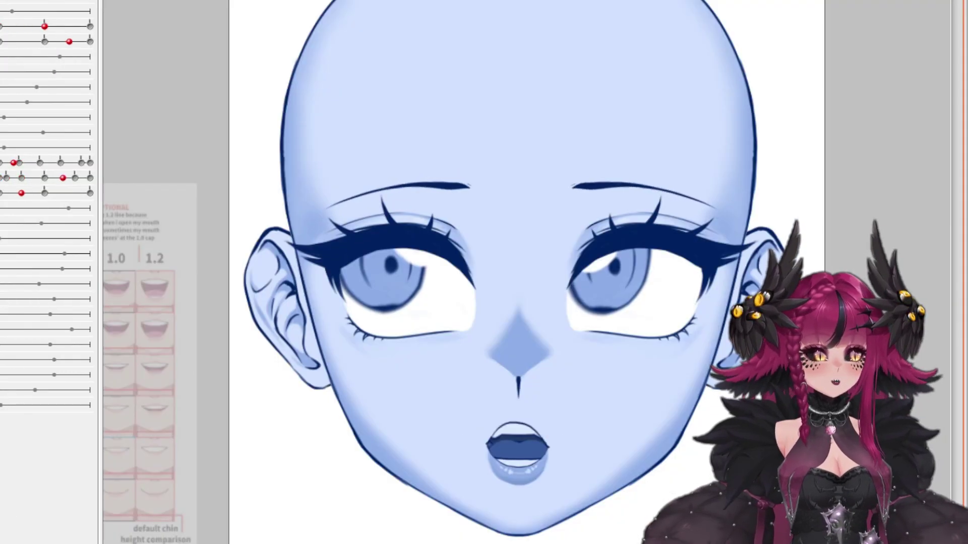